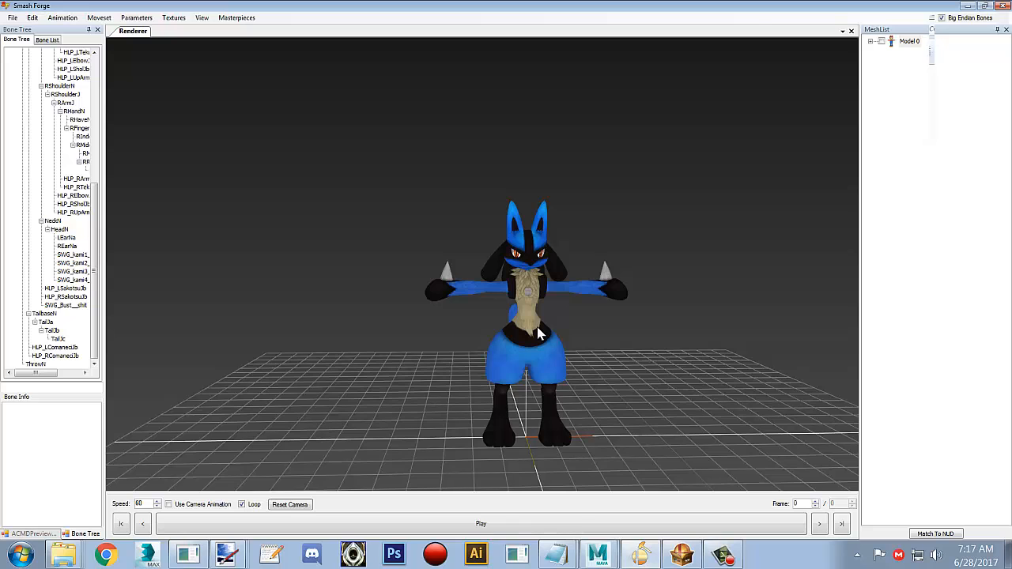
drag(541, 332, 561, 315)
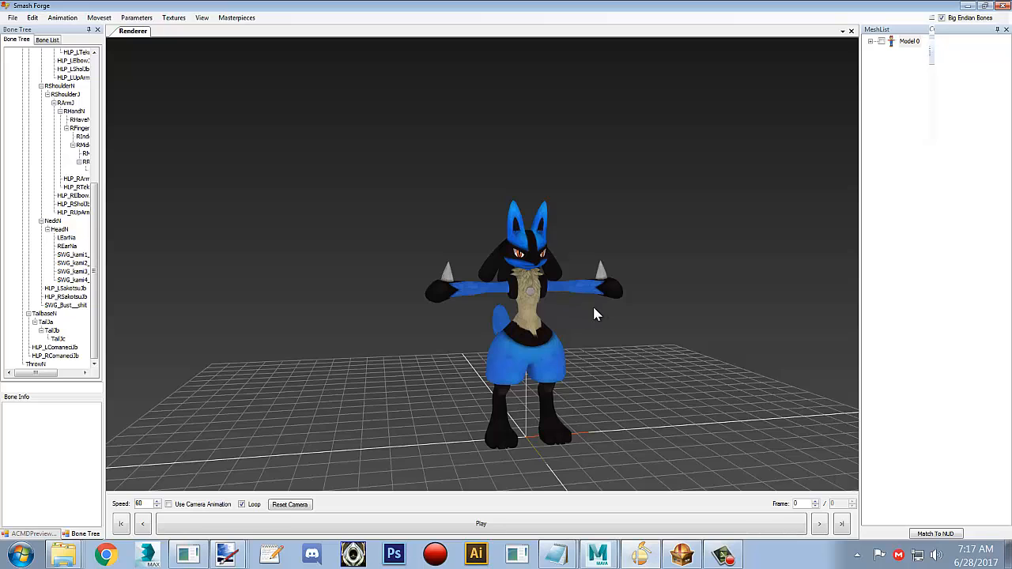
drag(595, 311, 559, 302)
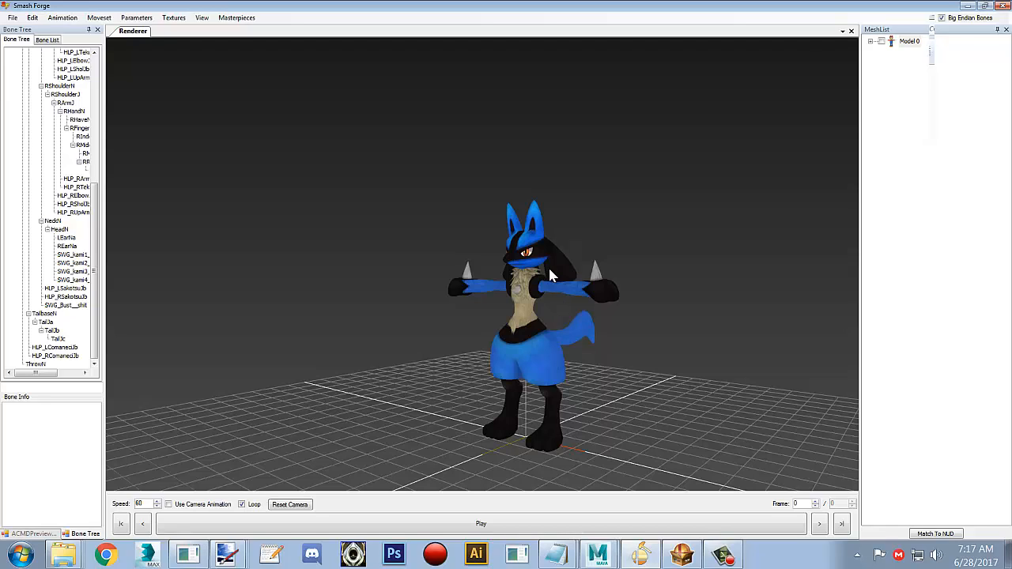
drag(593, 304, 653, 324)
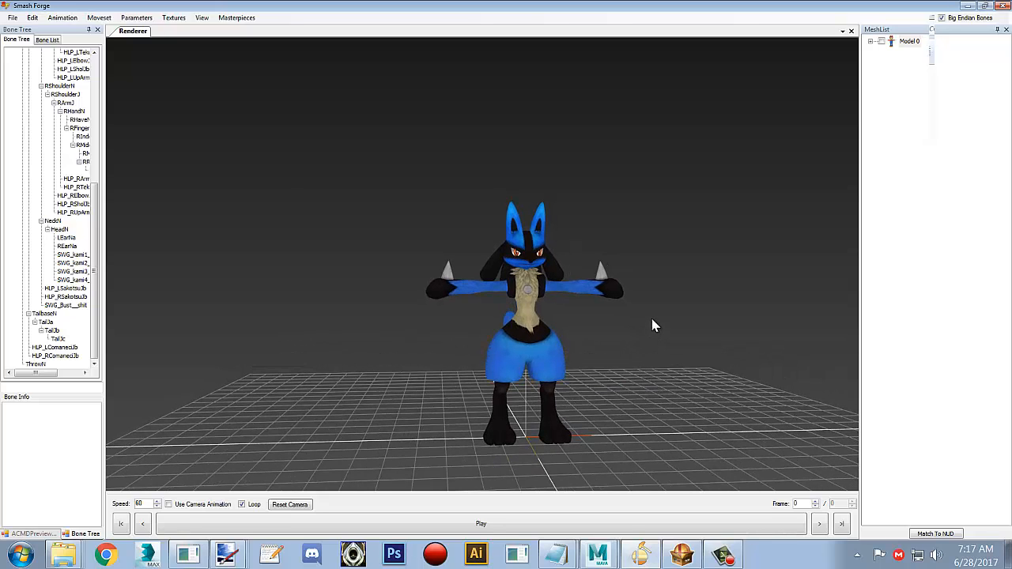
click(12, 17)
click(30, 42)
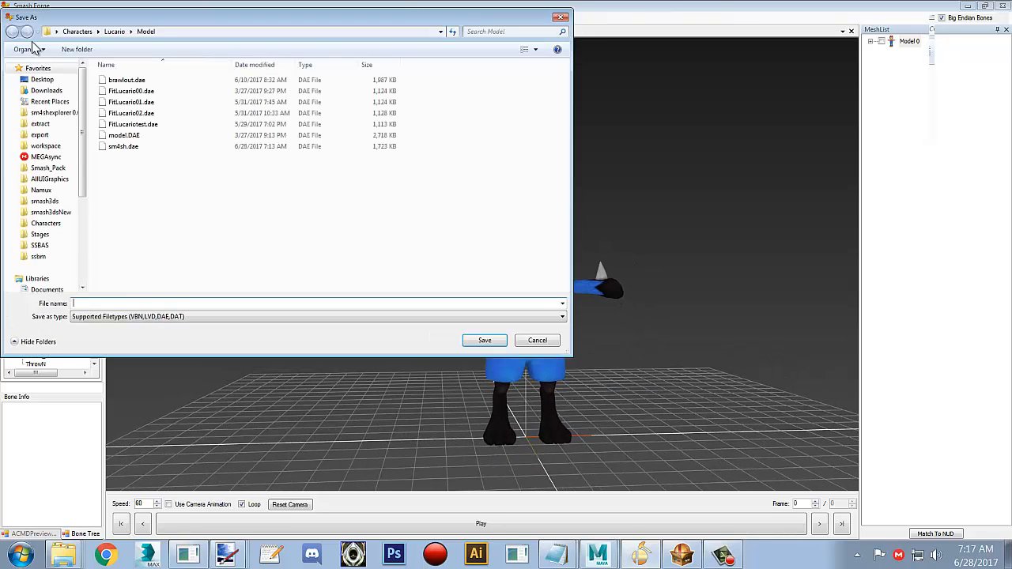
click(147, 148)
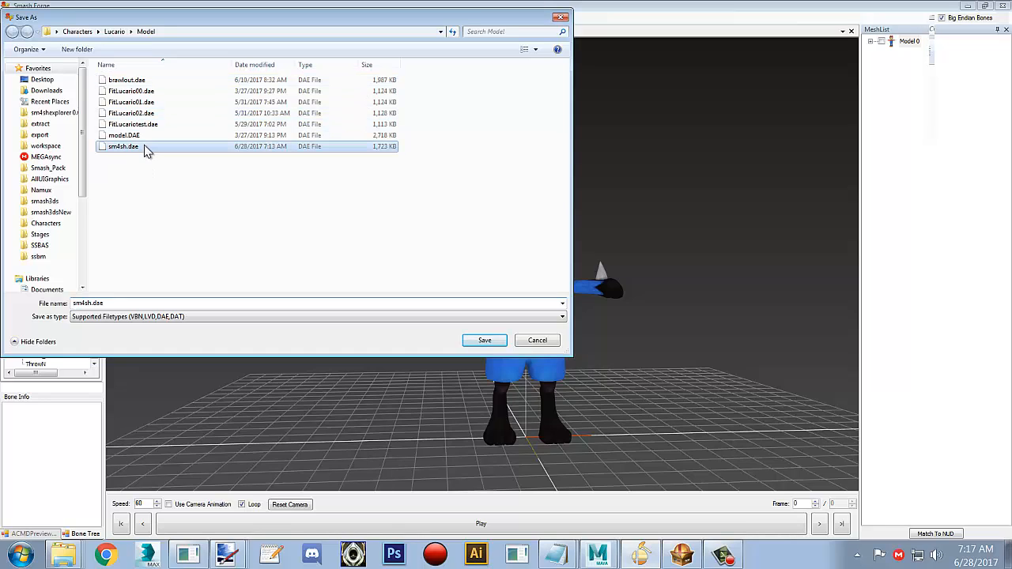
double_click(121, 306)
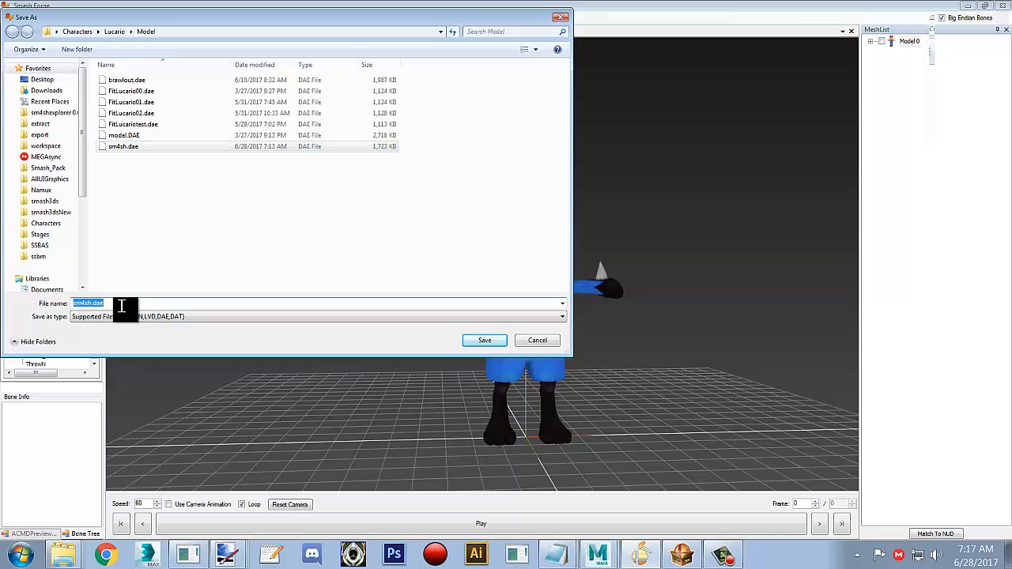
text(ss)
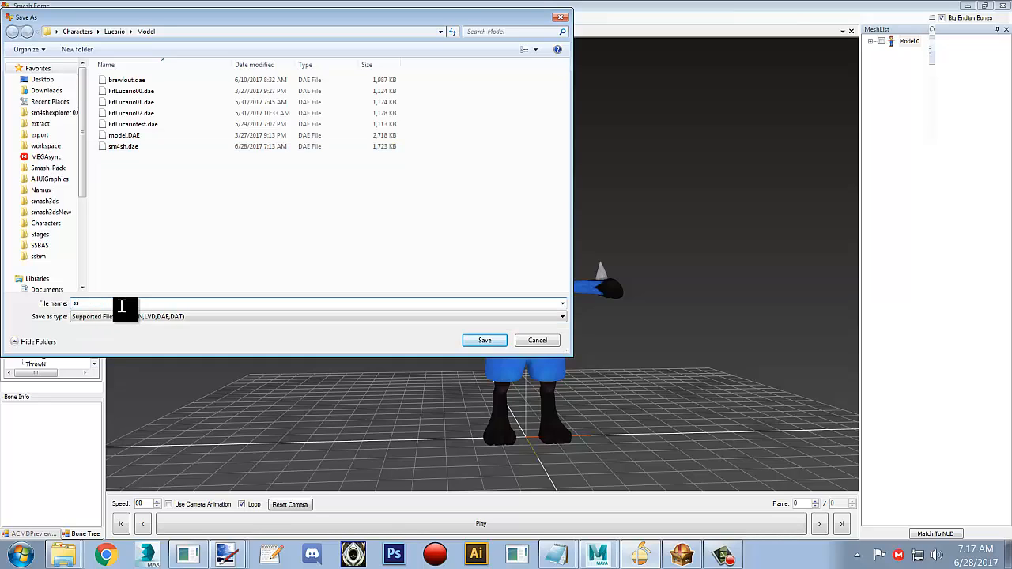
key(BackSpace)
text(m4sh)
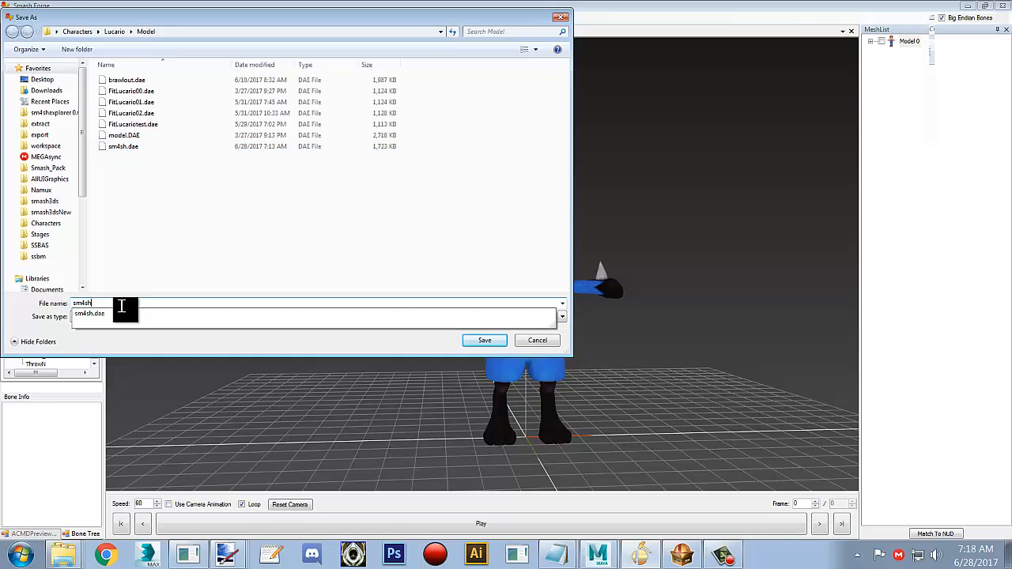
text(.dae)
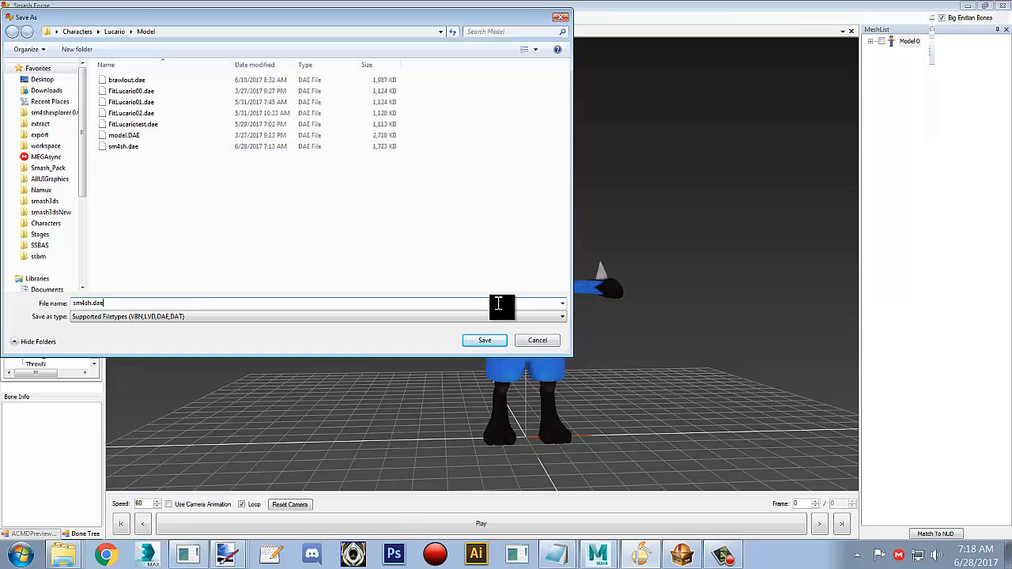
click(525, 340)
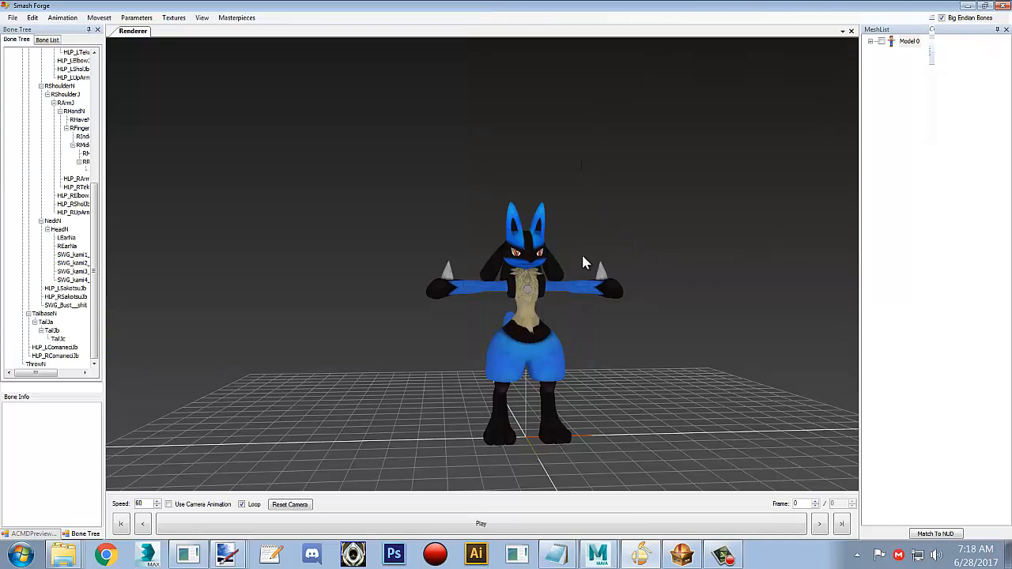
Switch to BrawlBox and select the XRotN bone under TransN in the FitLucario00 model's bone hierarchy.
click(680, 556)
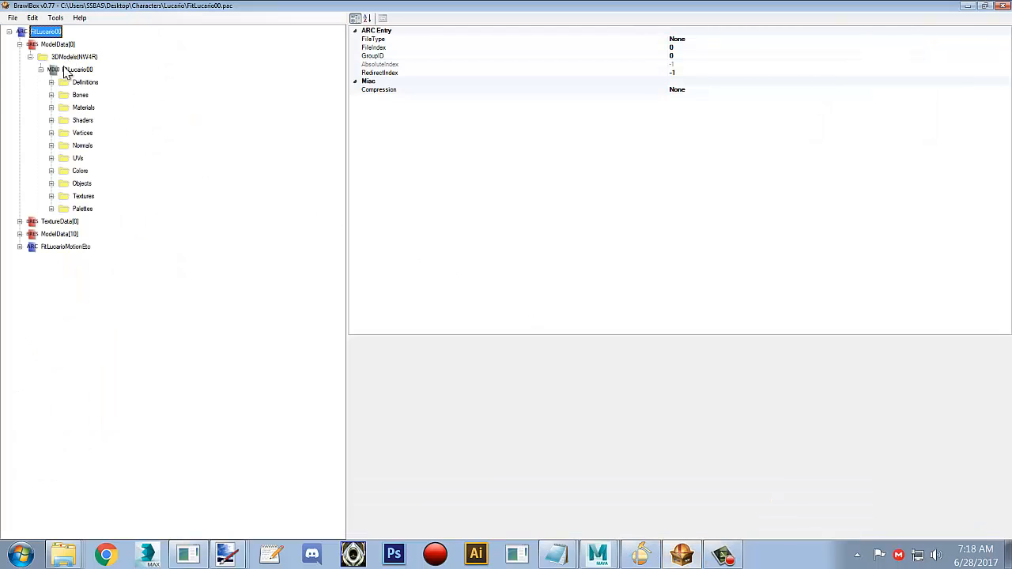
click(75, 70)
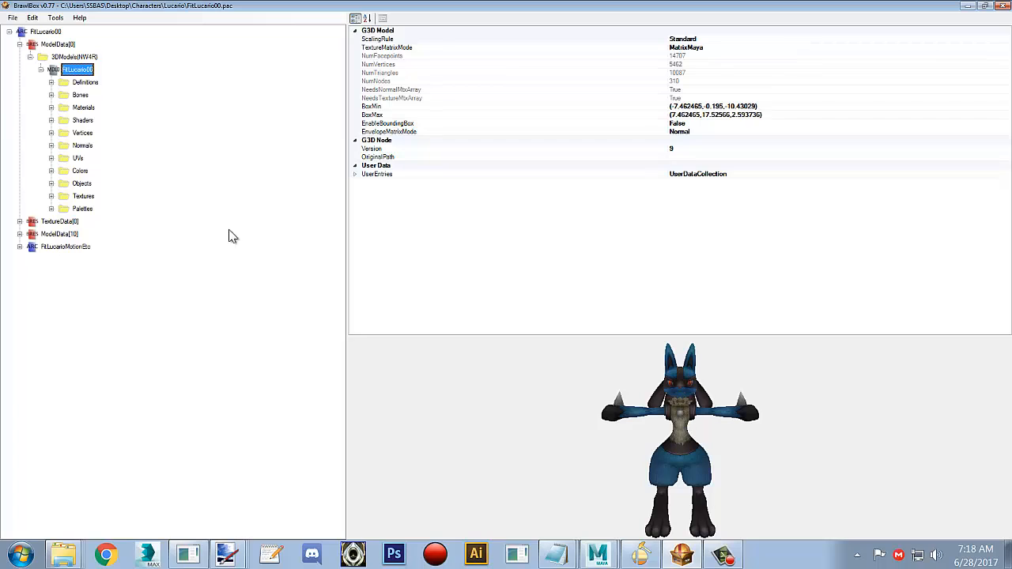
click(52, 95)
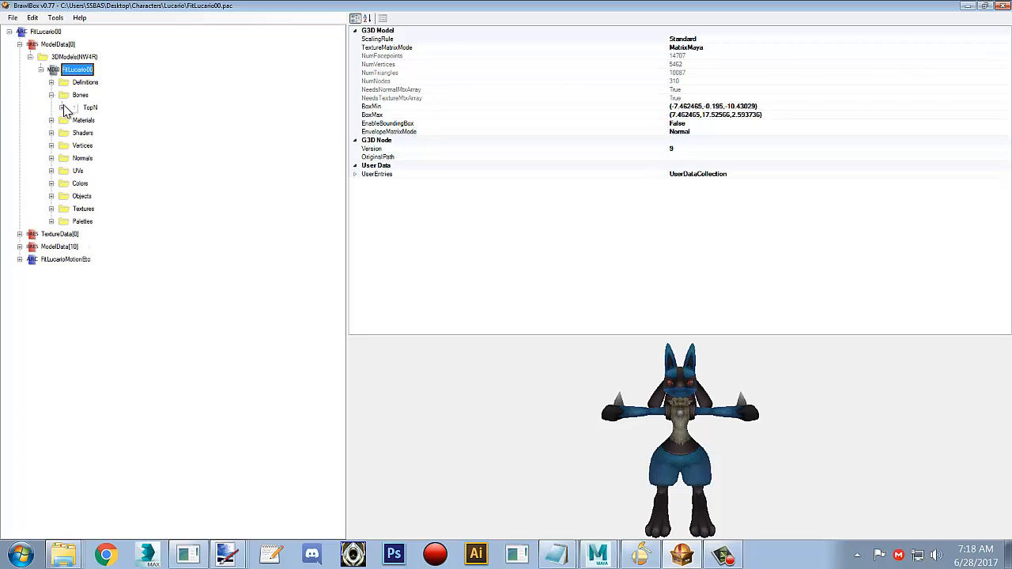
click(61, 107)
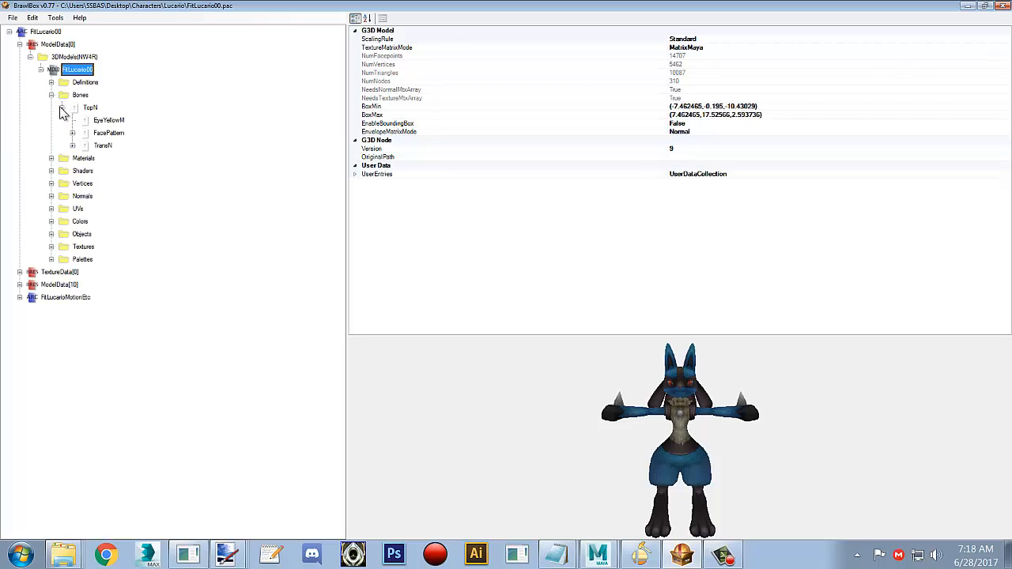
click(72, 146)
click(112, 159)
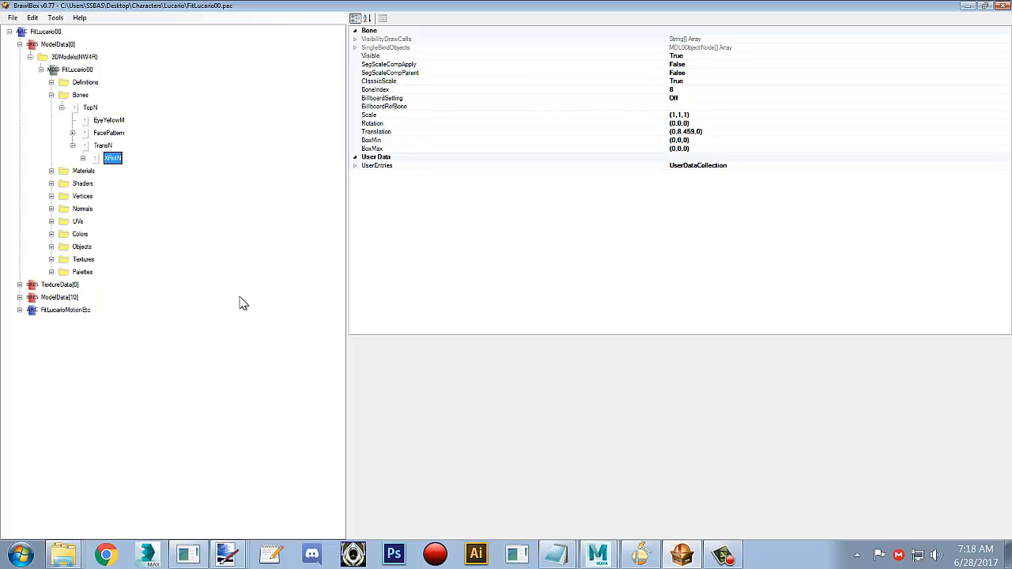
Consult the BoneRenaming note in Notepad and rename the XRotN bone to RotN in BrawlBox.
click(557, 554)
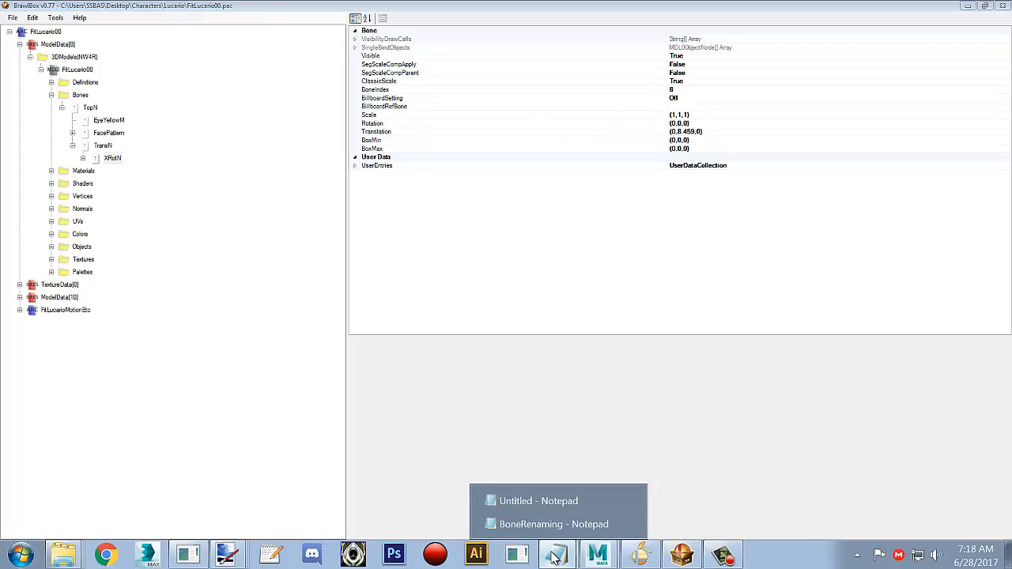
click(556, 514)
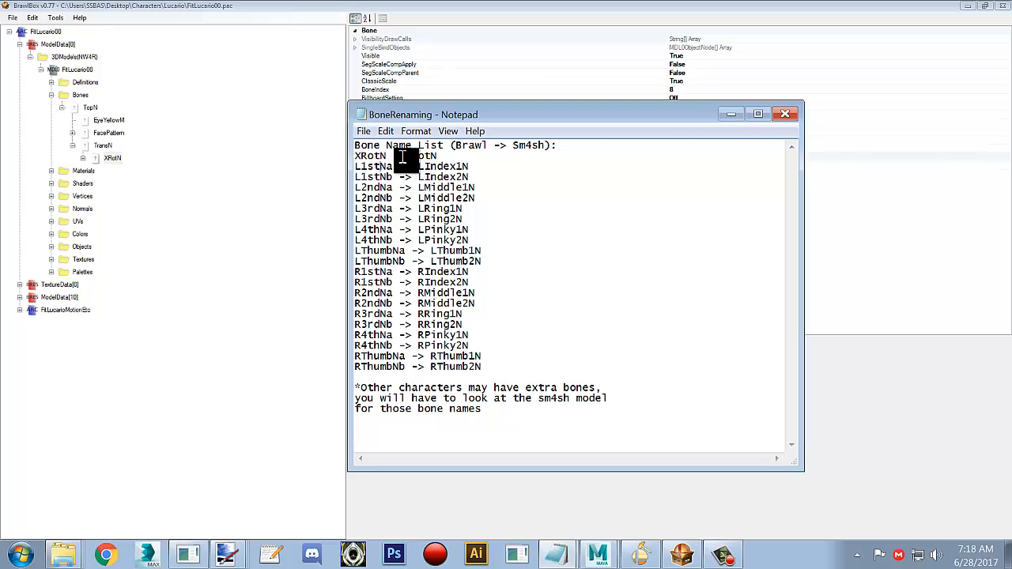
right_click(113, 158)
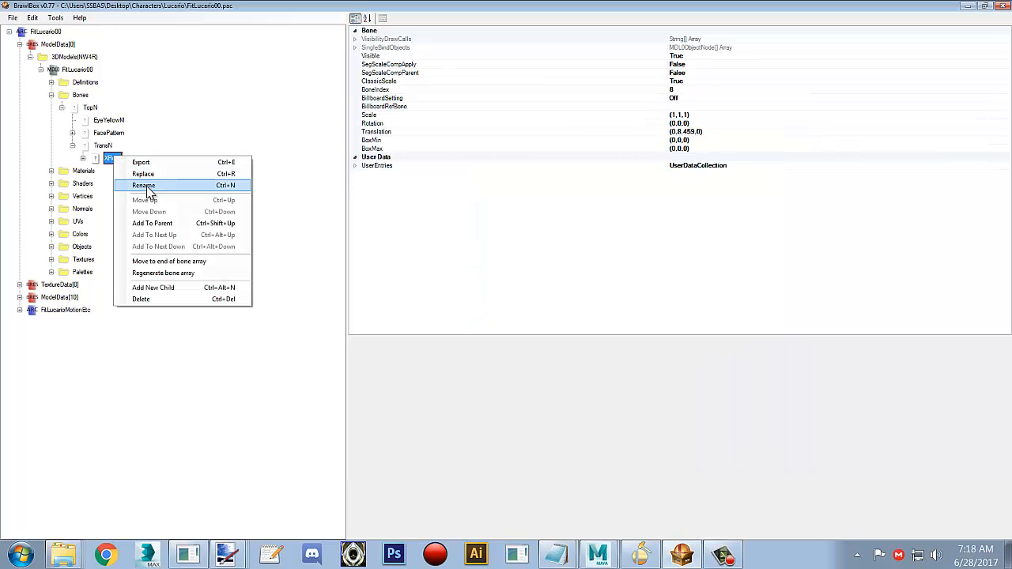
click(149, 188)
drag(443, 270, 425, 270)
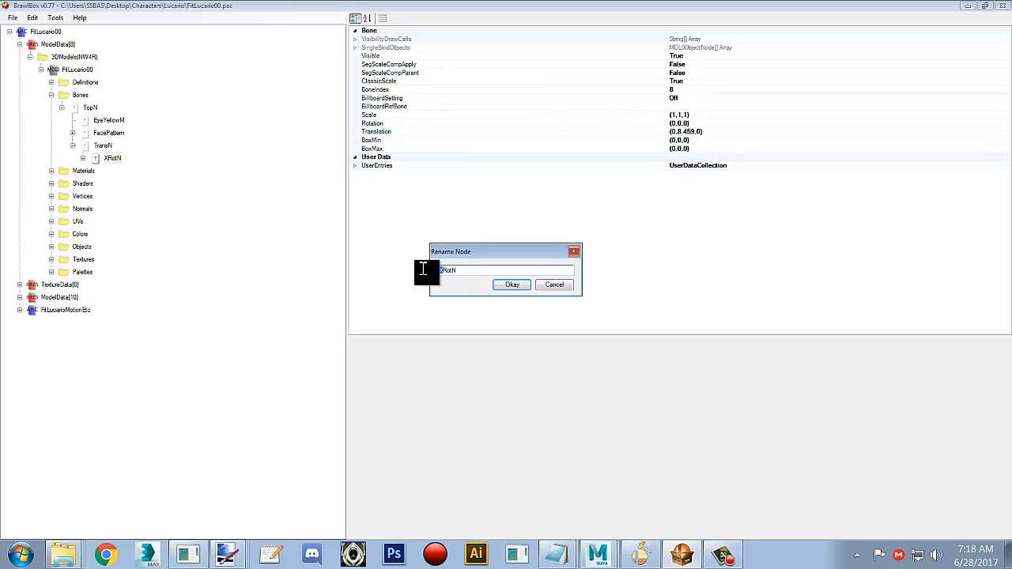
key(BackSpace)
click(520, 290)
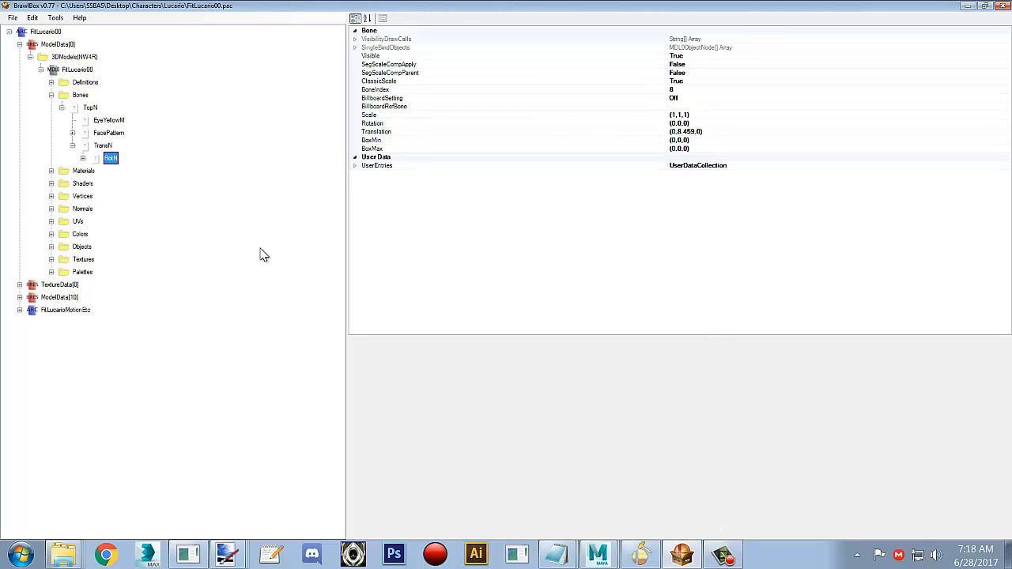
Review the remaining Brawl-to-Sm4sh bone names in the BoneRenaming note, and return to BrawlBox.
click(558, 554)
click(553, 525)
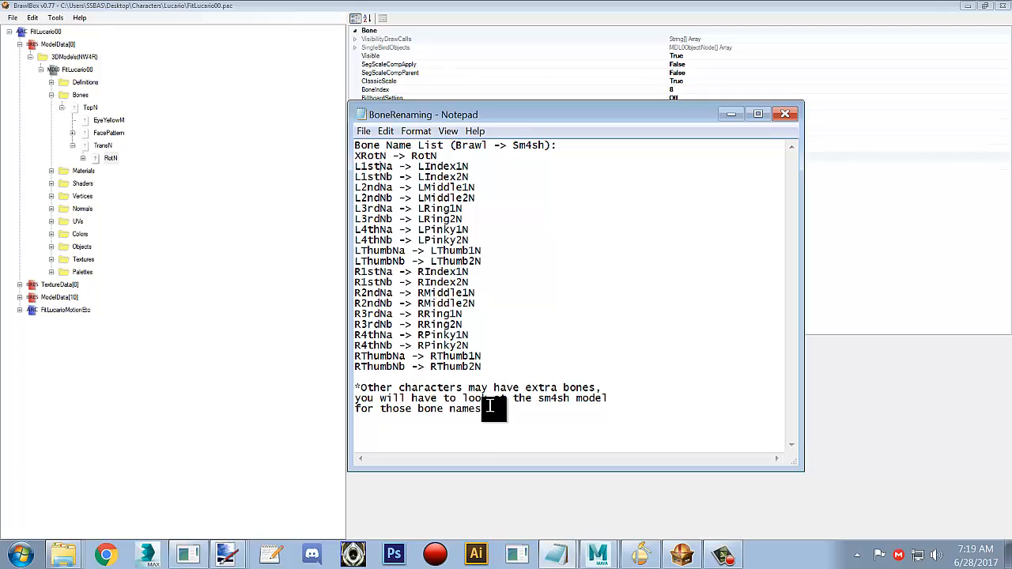
click(274, 257)
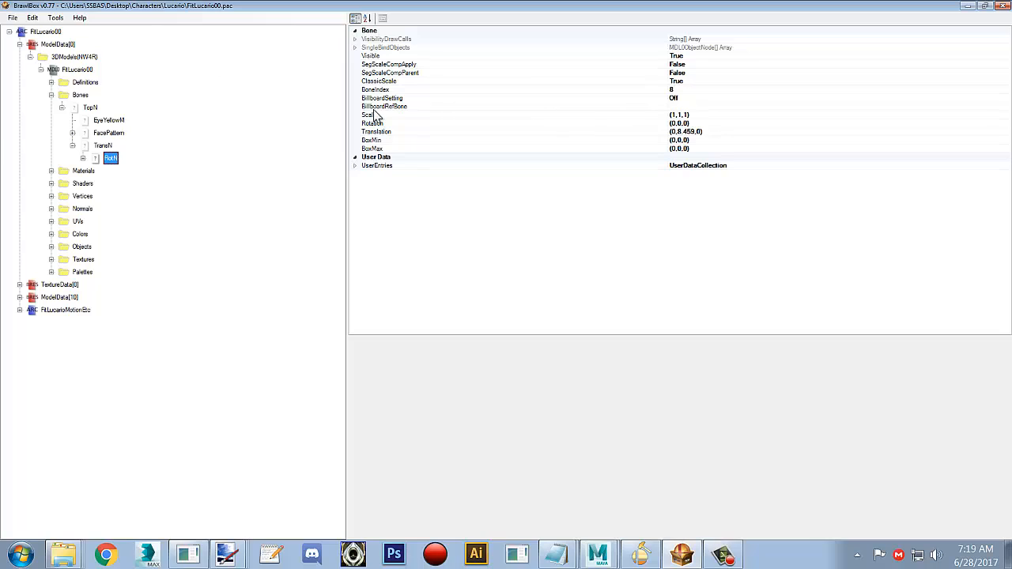
Expand the bone hierarchy below RotN through YRotN, HipN and WaistN to show BustN's child bones.
click(83, 158)
click(93, 170)
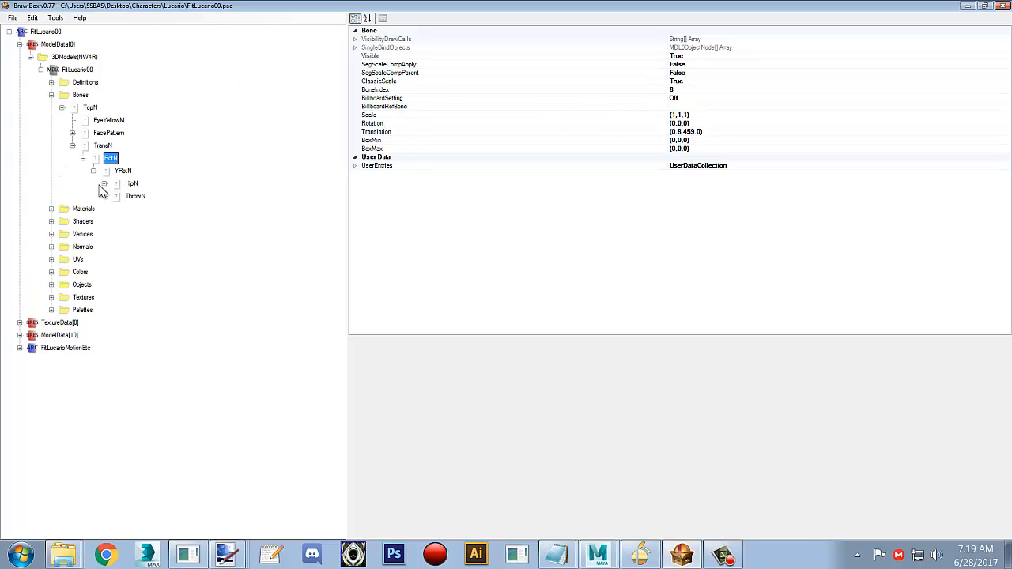
click(104, 184)
click(114, 234)
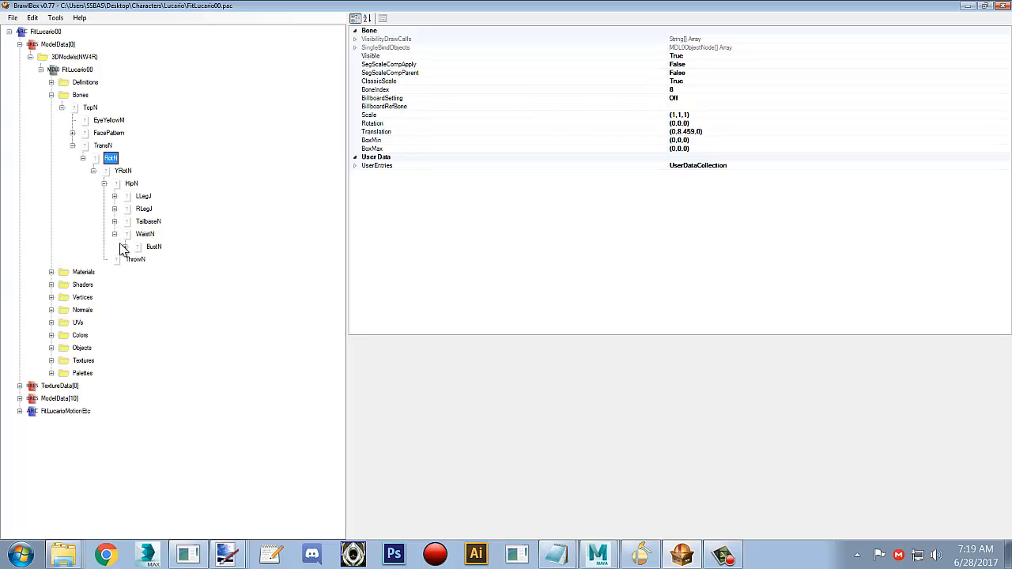
click(124, 247)
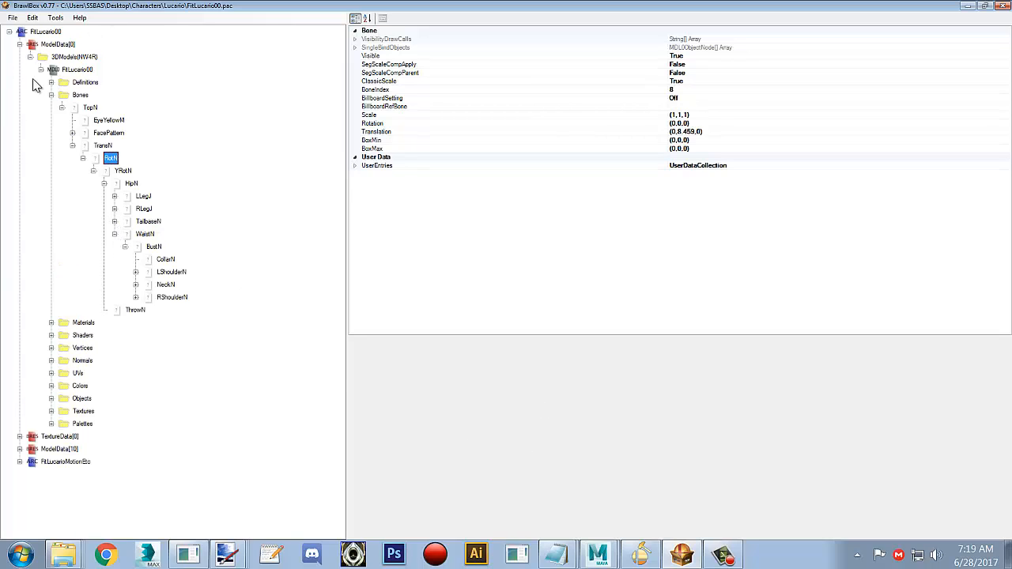
click(73, 71)
right_click(74, 73)
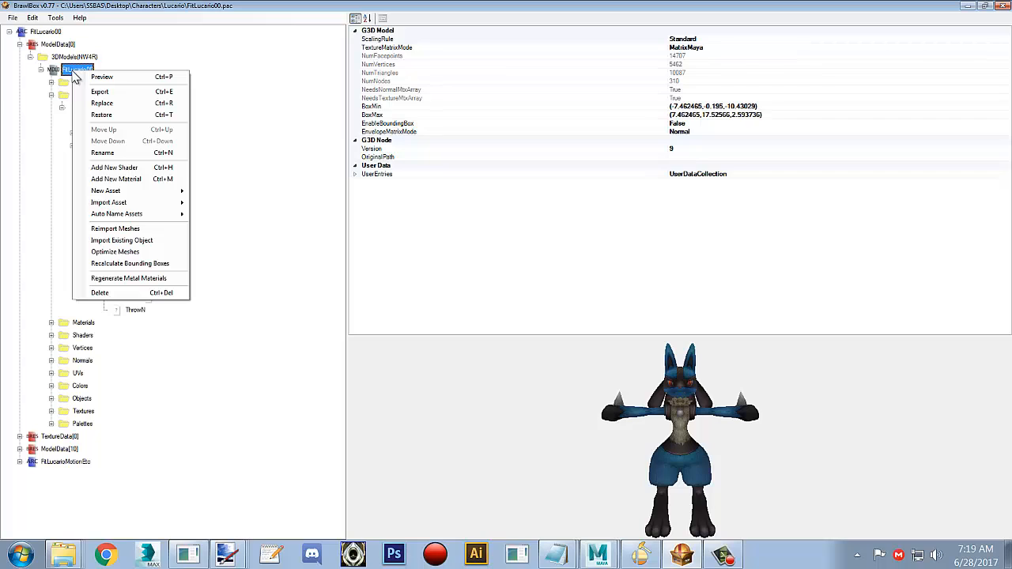
click(99, 93)
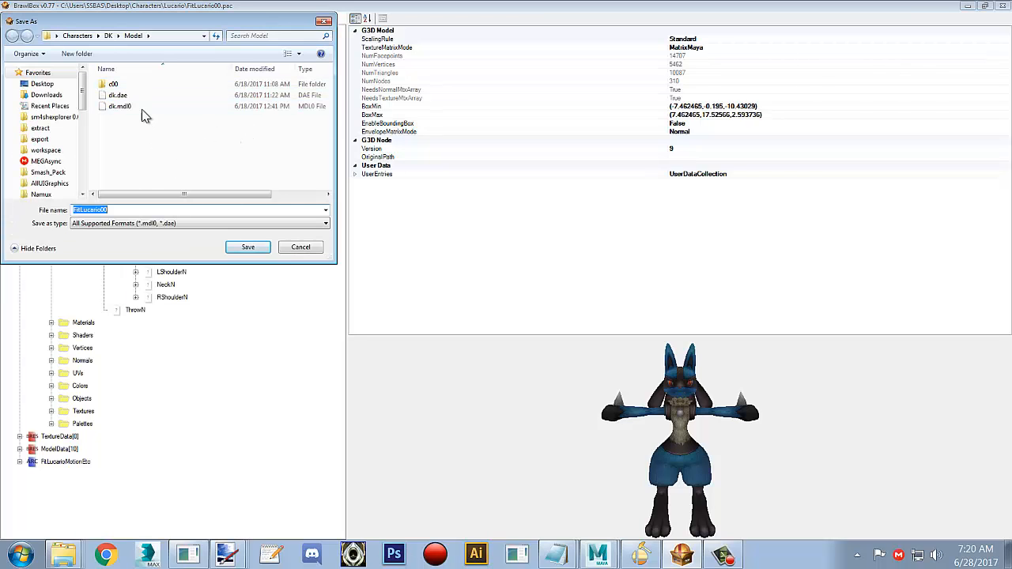
click(78, 35)
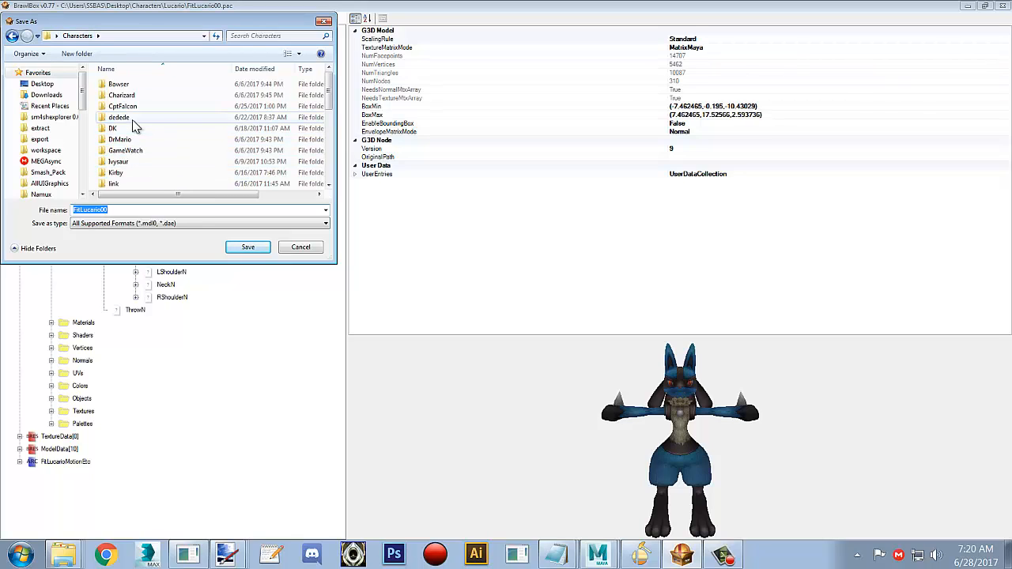
click(140, 162)
scroll(141, 163, down, 1)
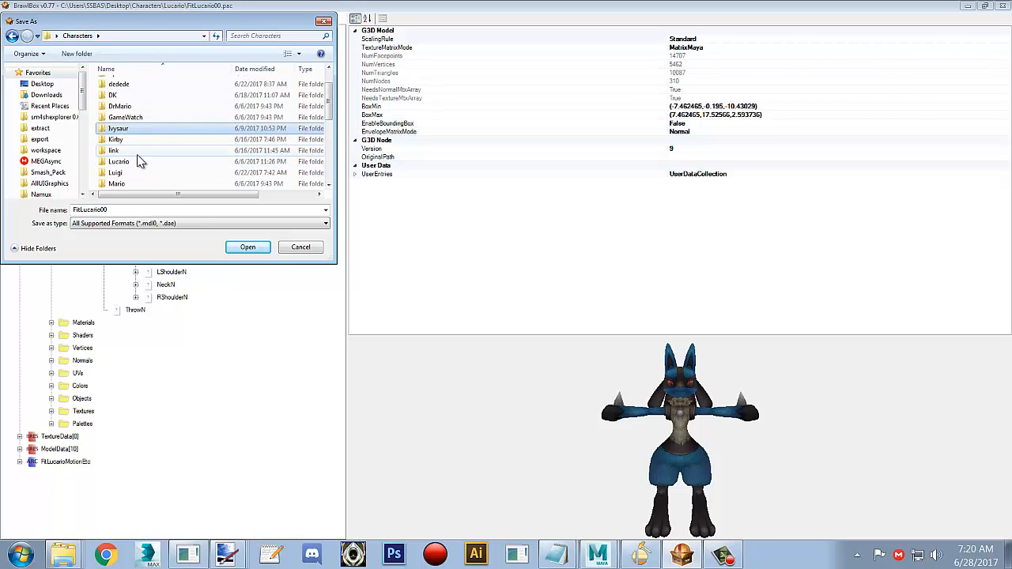
scroll(139, 154, down, 2)
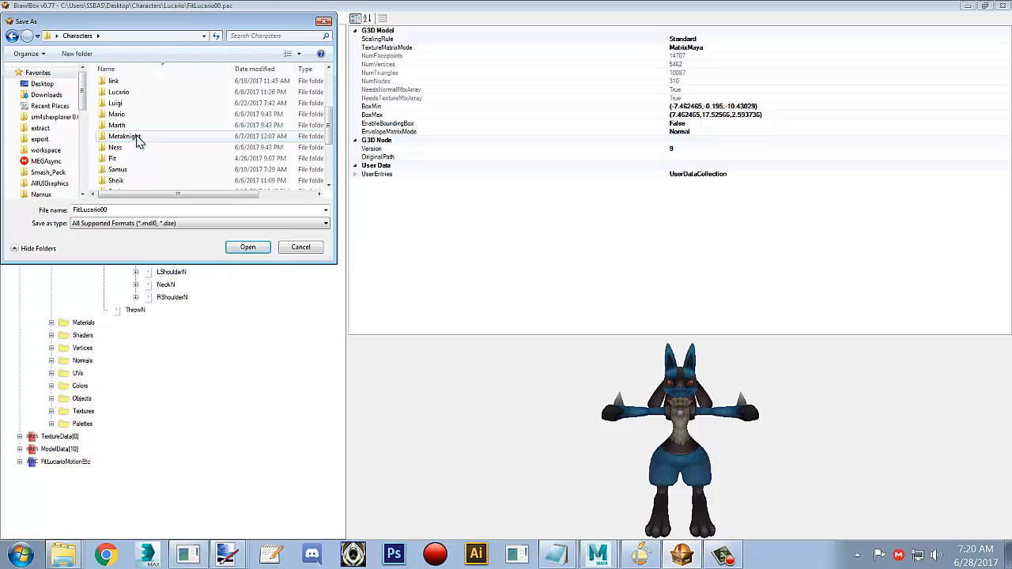
double_click(126, 92)
double_click(133, 95)
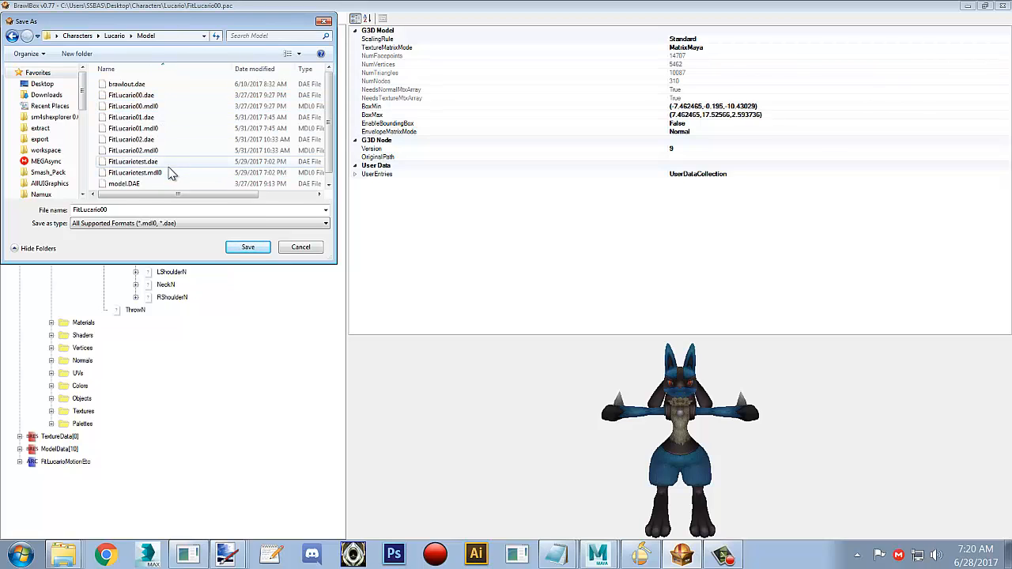
double_click(155, 212)
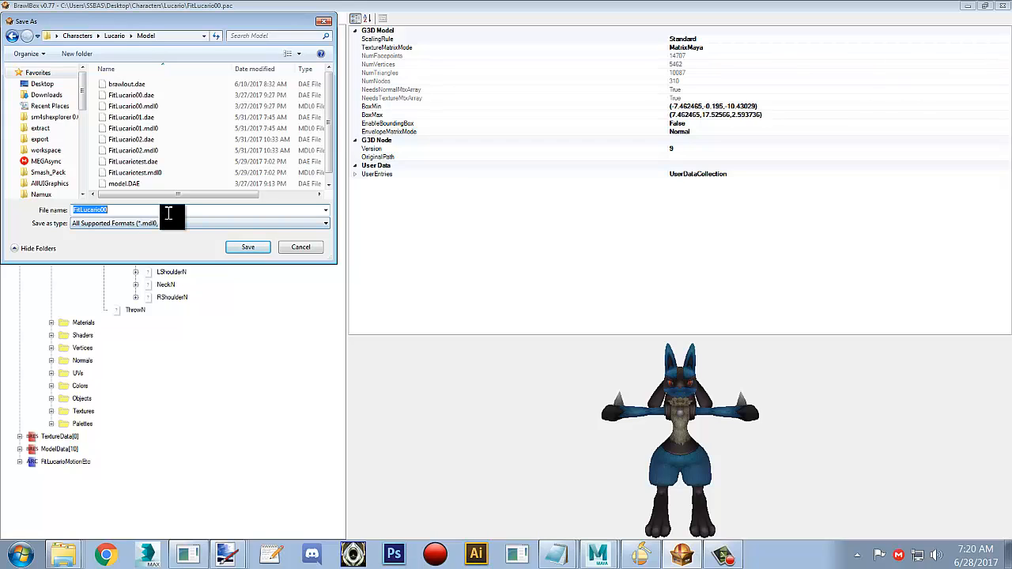
text(brawl)
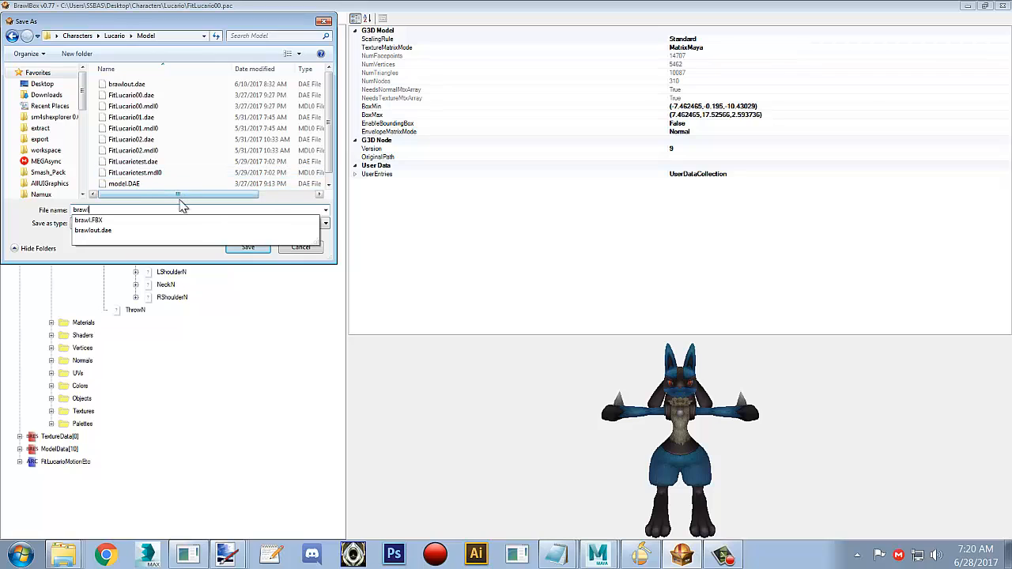
text(.)
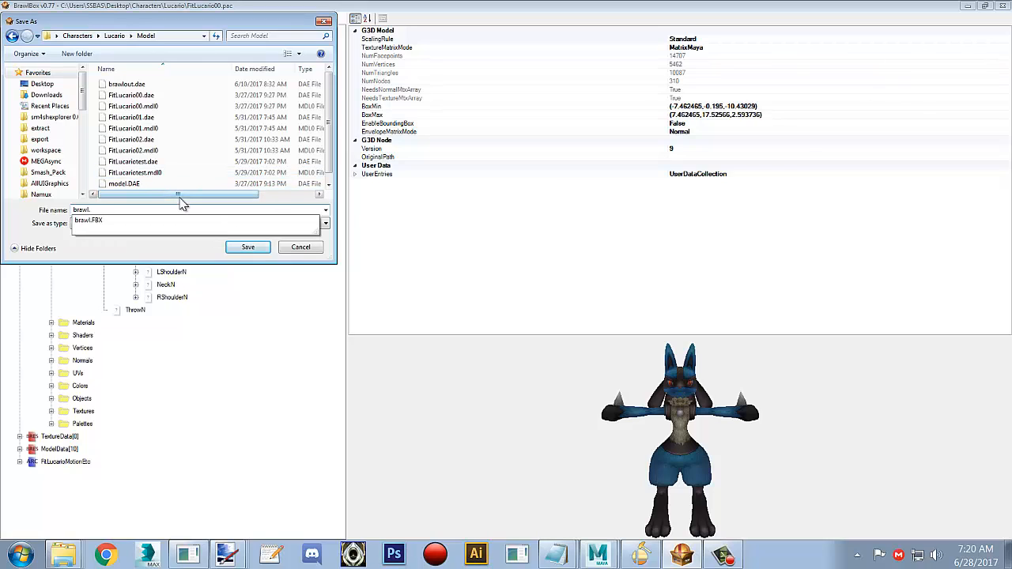
click(303, 252)
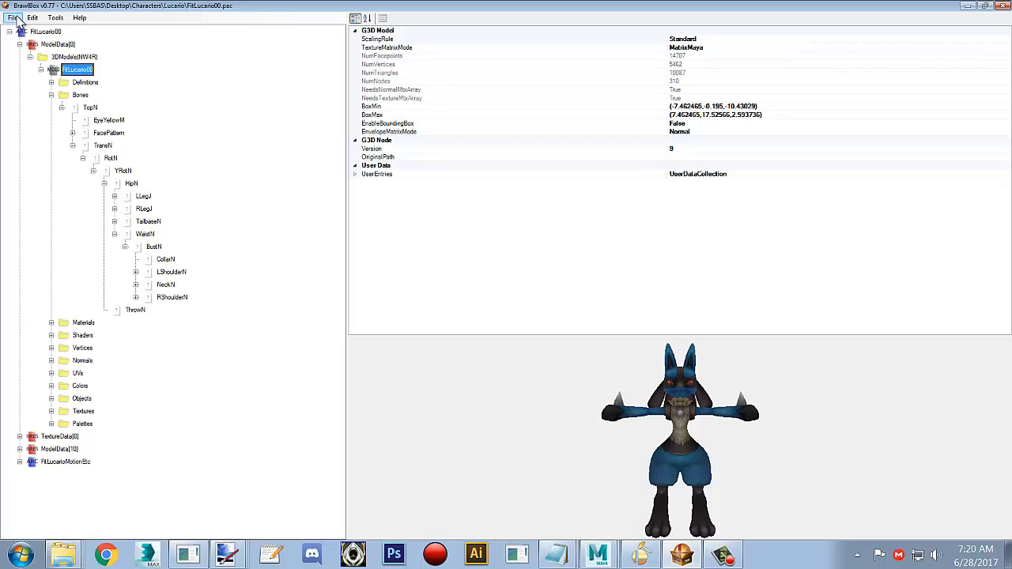
Close the FitLucario00 archive in BrawlBox without saving its changes.
click(13, 17)
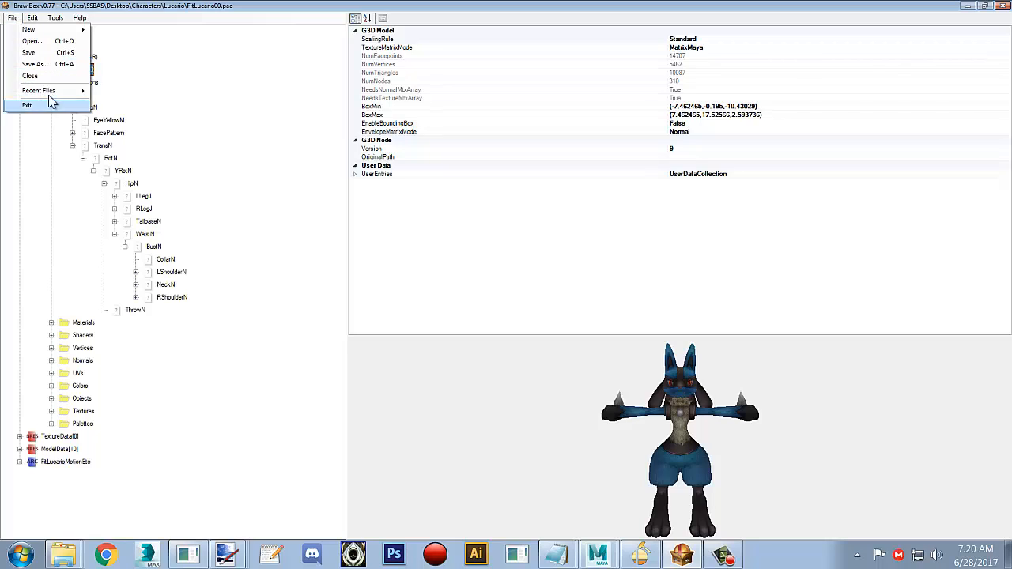
click(32, 76)
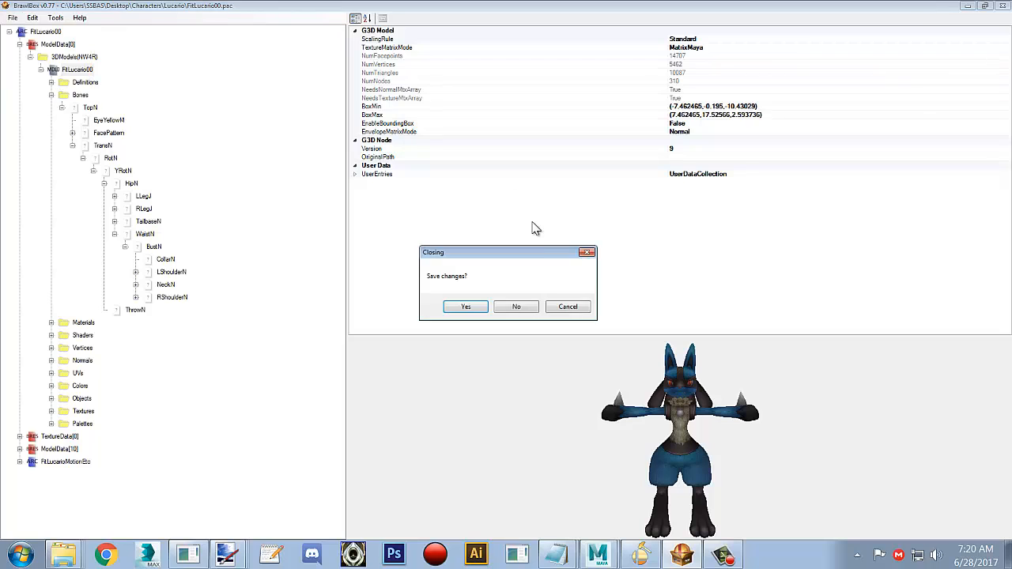
click(518, 306)
Load FitLucario00.pac from the Characters\Lucario folder back into BrawlBox.
right_click(69, 536)
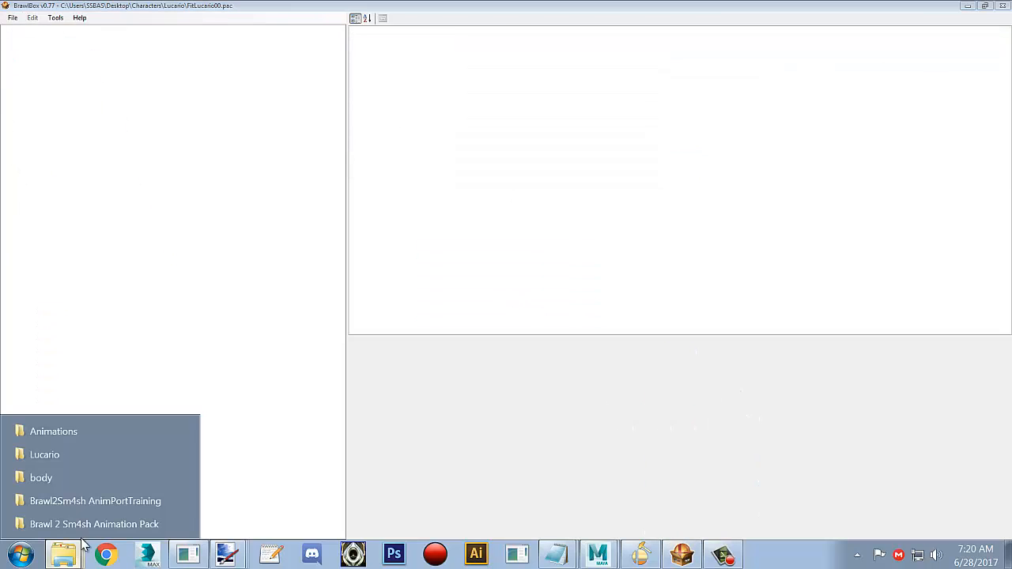
click(100, 459)
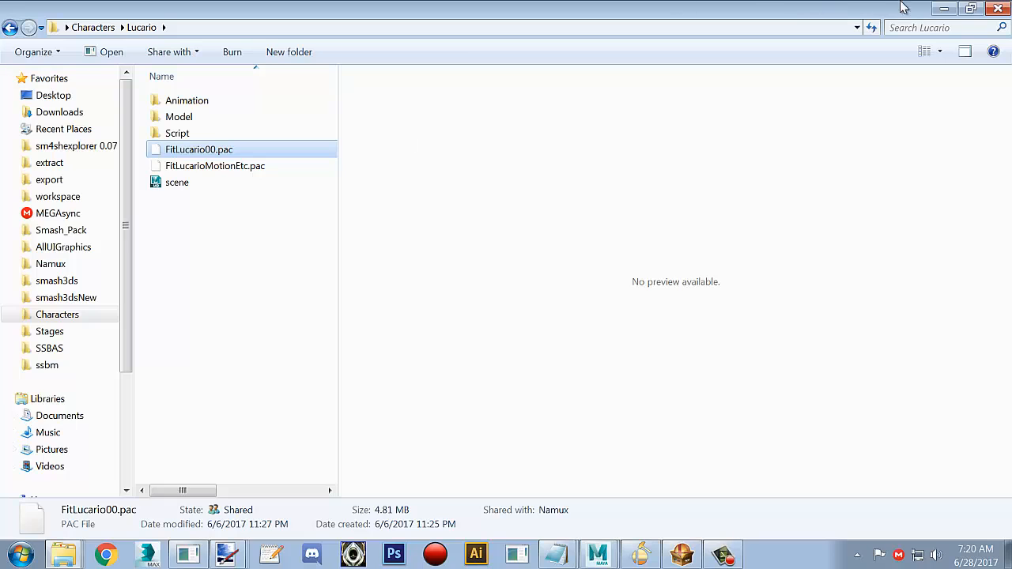
click(970, 8)
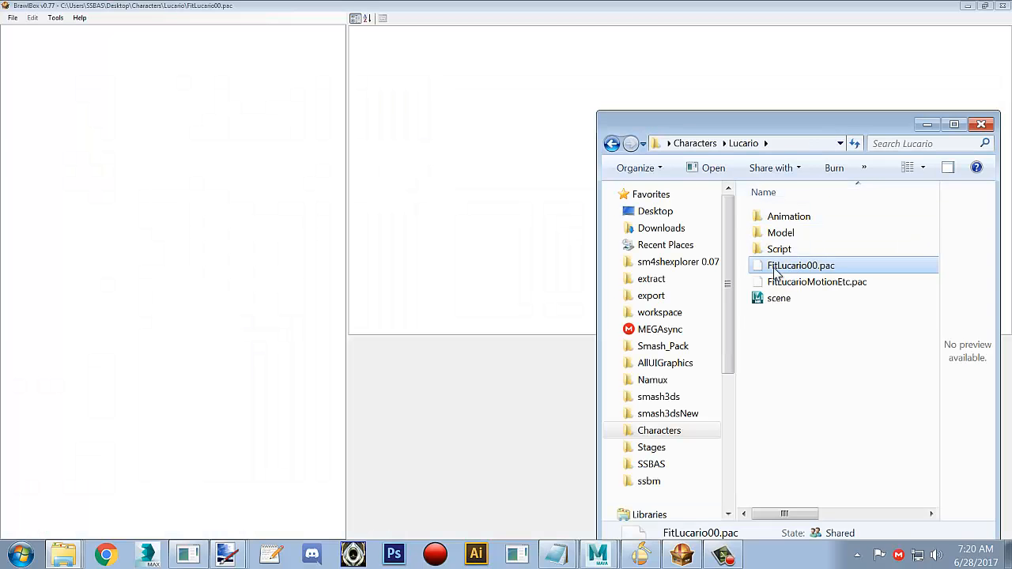
drag(305, 204, 305, 204)
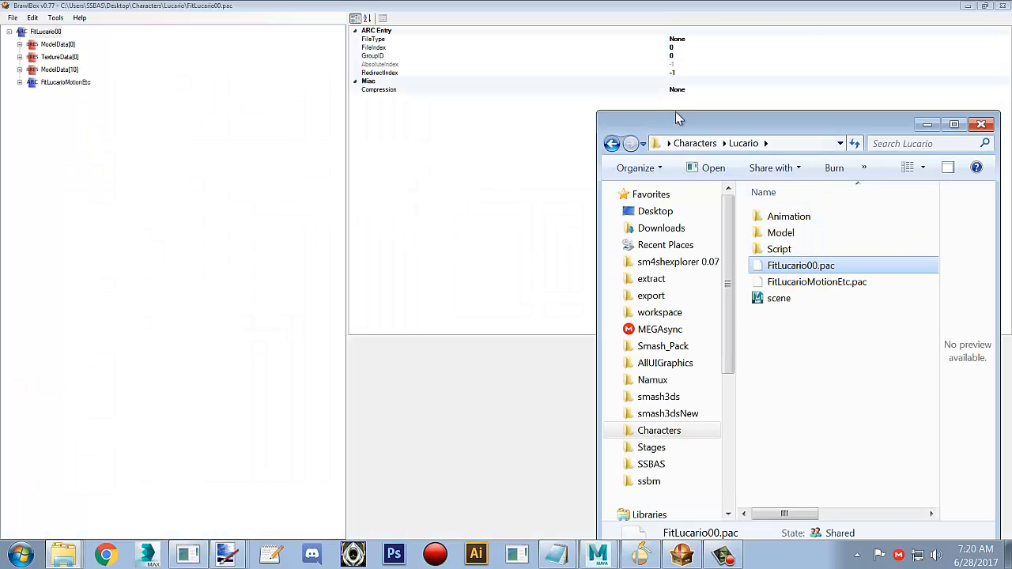
right_click(45, 32)
mouse_move(73, 46)
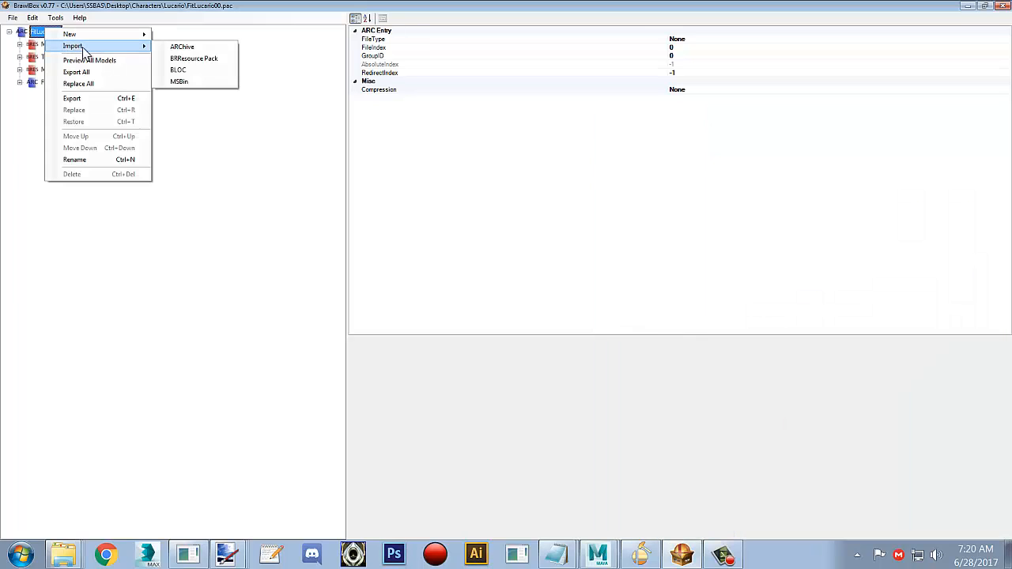
click(223, 49)
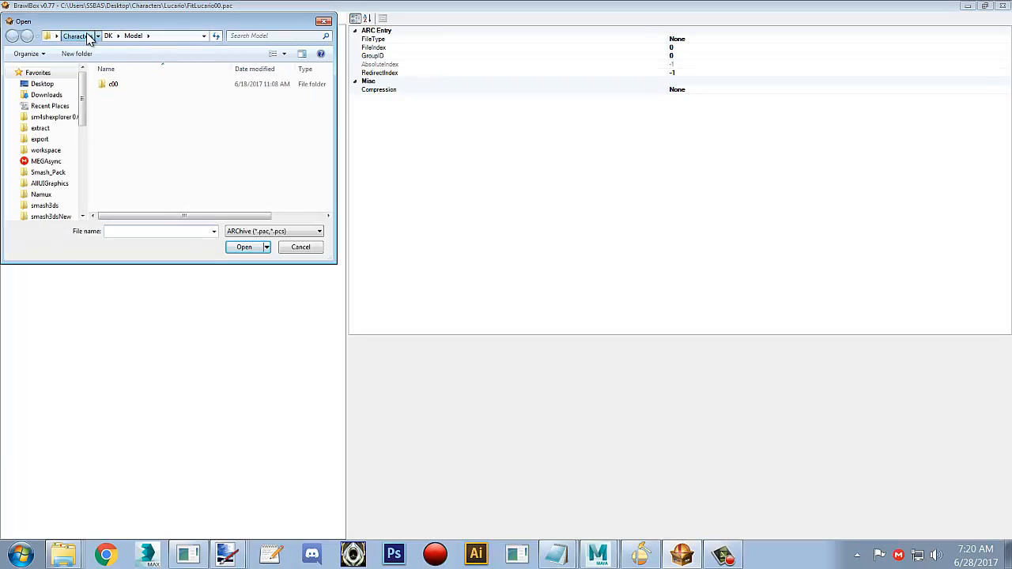
click(89, 37)
drag(330, 102, 330, 117)
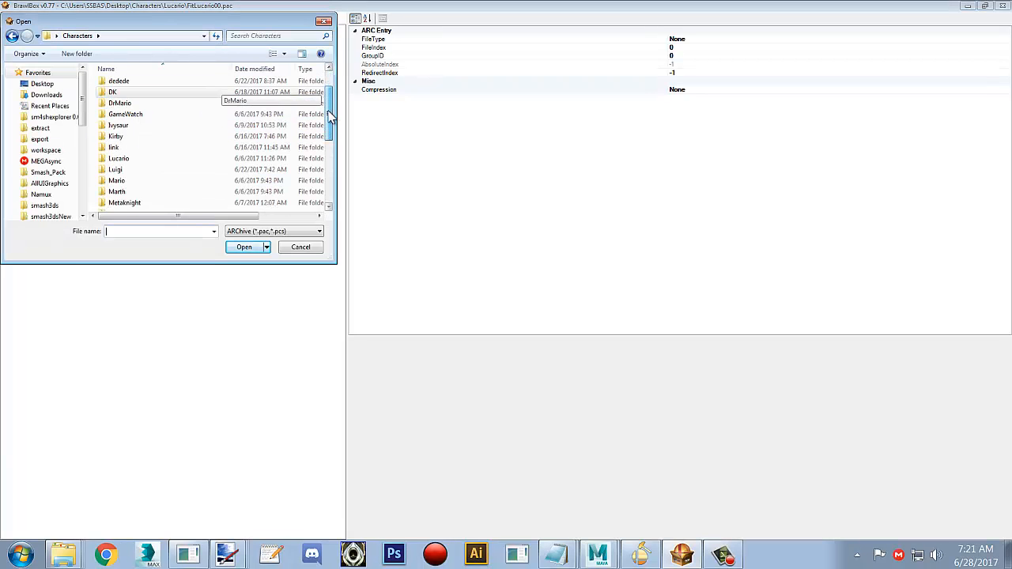
double_click(118, 158)
click(158, 130)
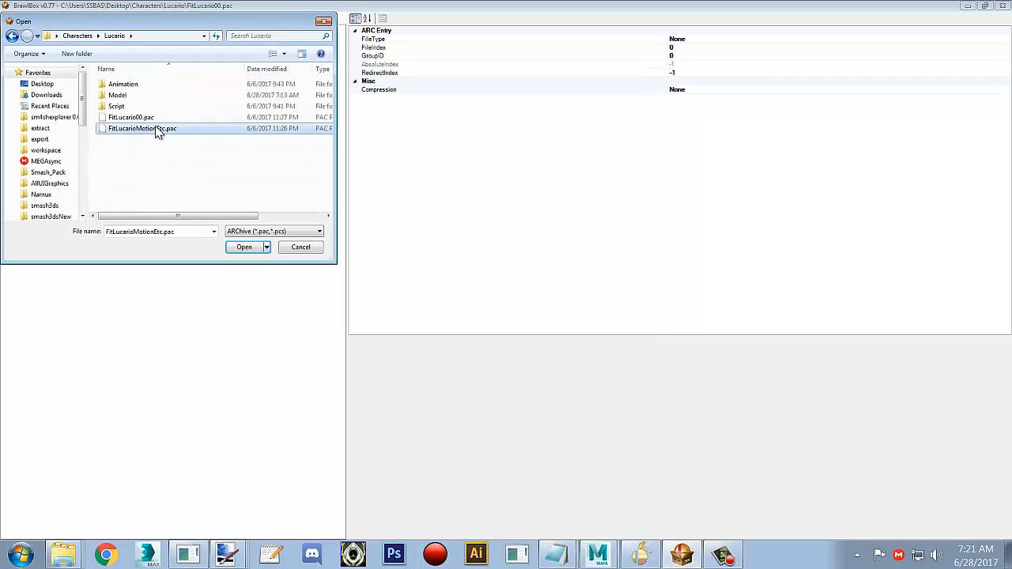
drag(102, 130, 190, 140)
click(299, 247)
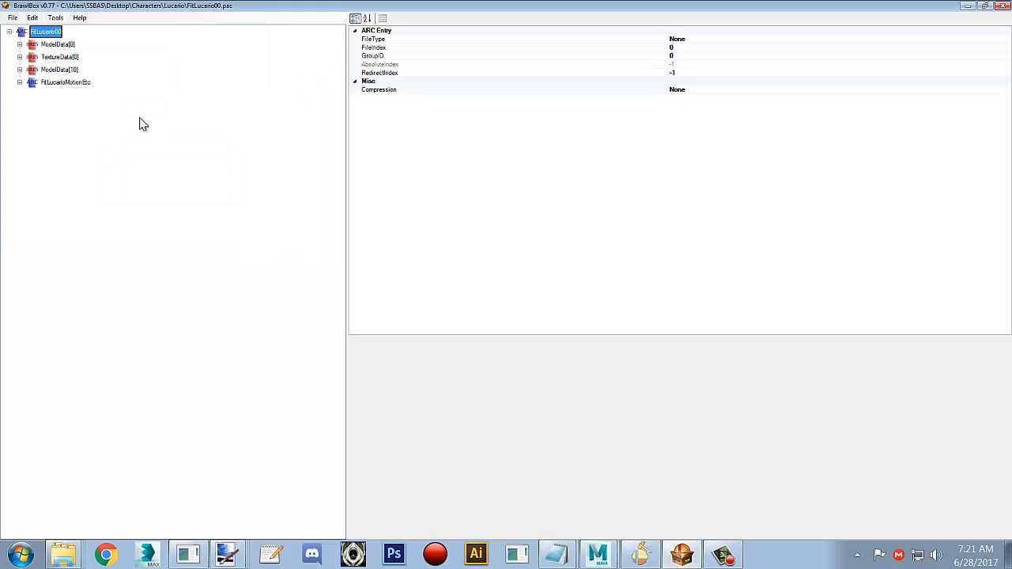
click(13, 19)
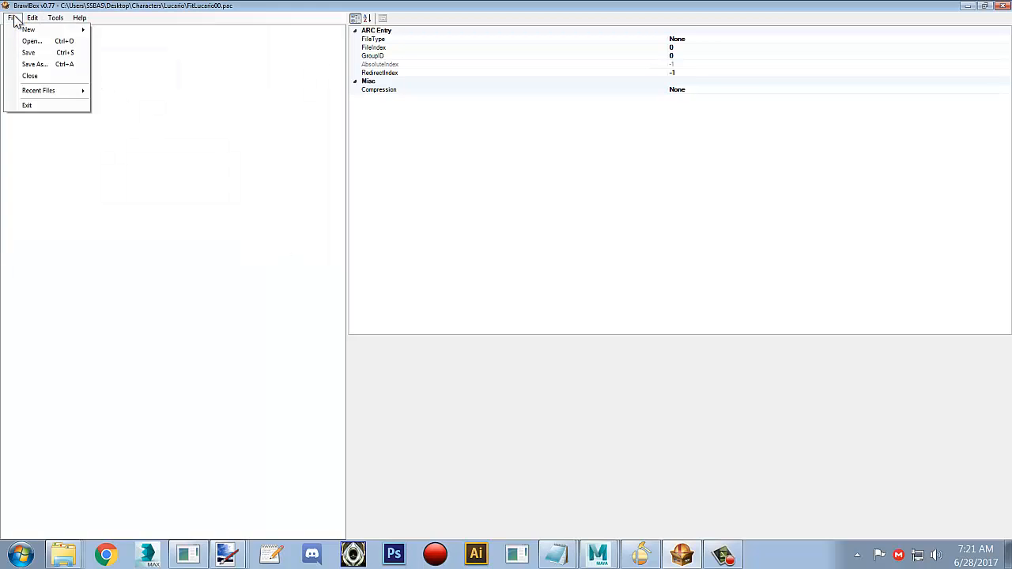
click(12, 17)
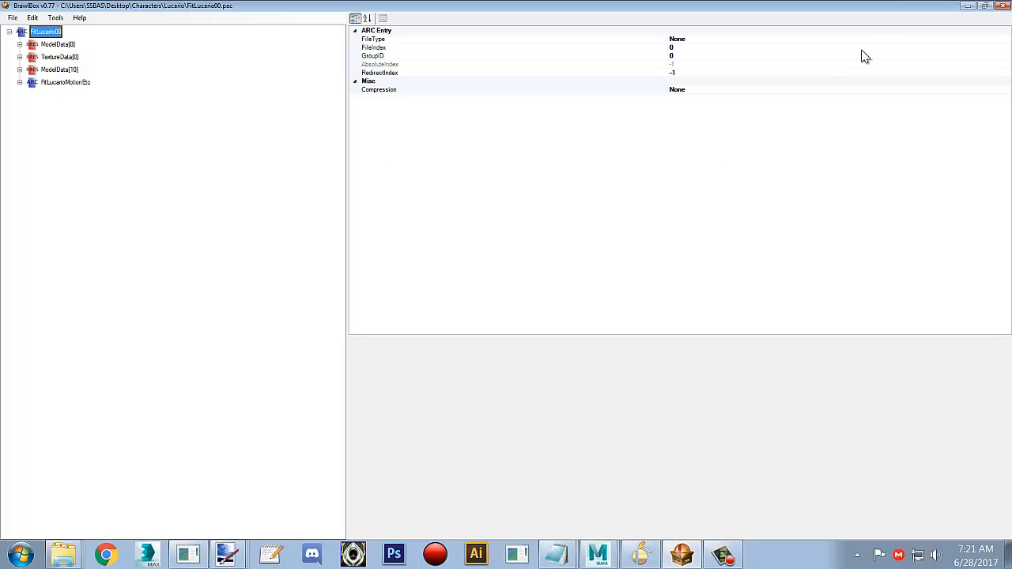
Minimize BrawlBox and open "run_Edit this to use your directories.bat" for editing from the Animation Pack's BrawlBox2Maya folder.
click(969, 6)
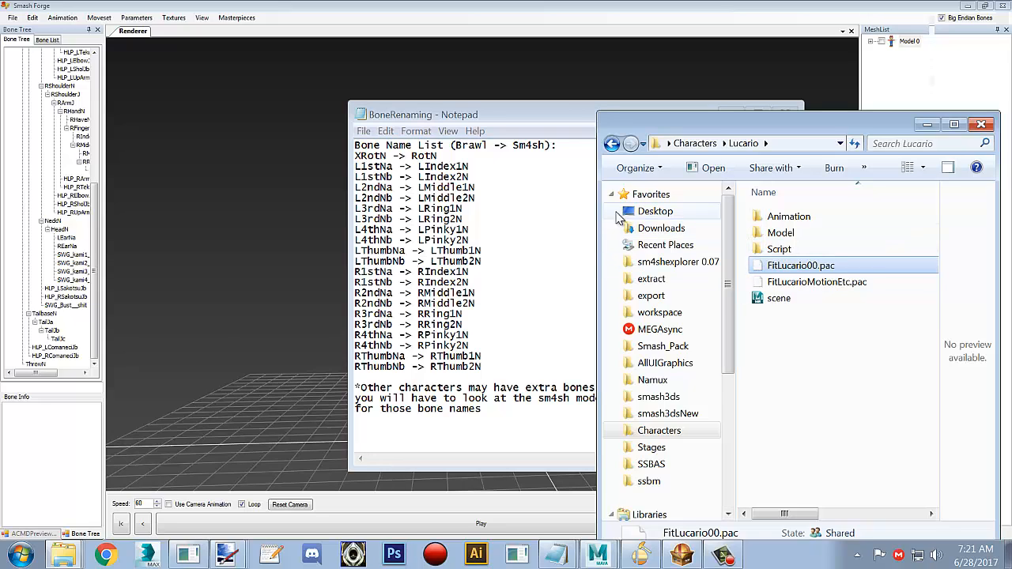
right_click(64, 556)
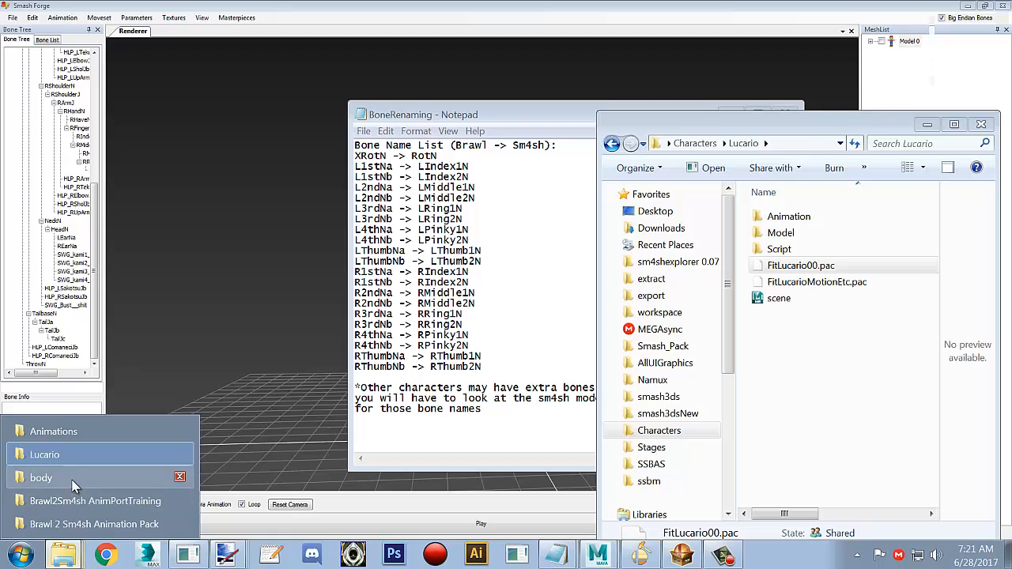
click(83, 520)
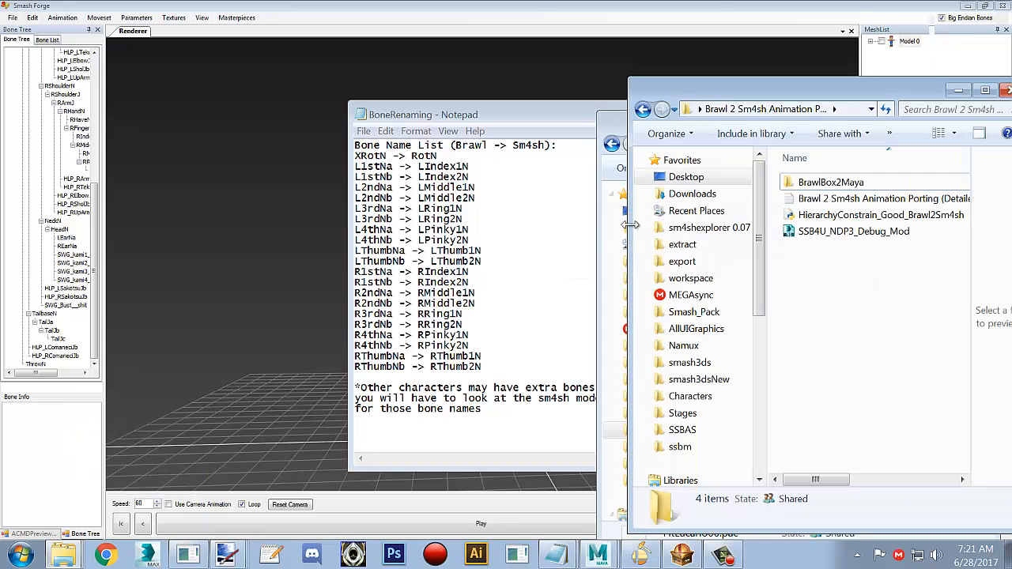
double_click(832, 184)
click(808, 385)
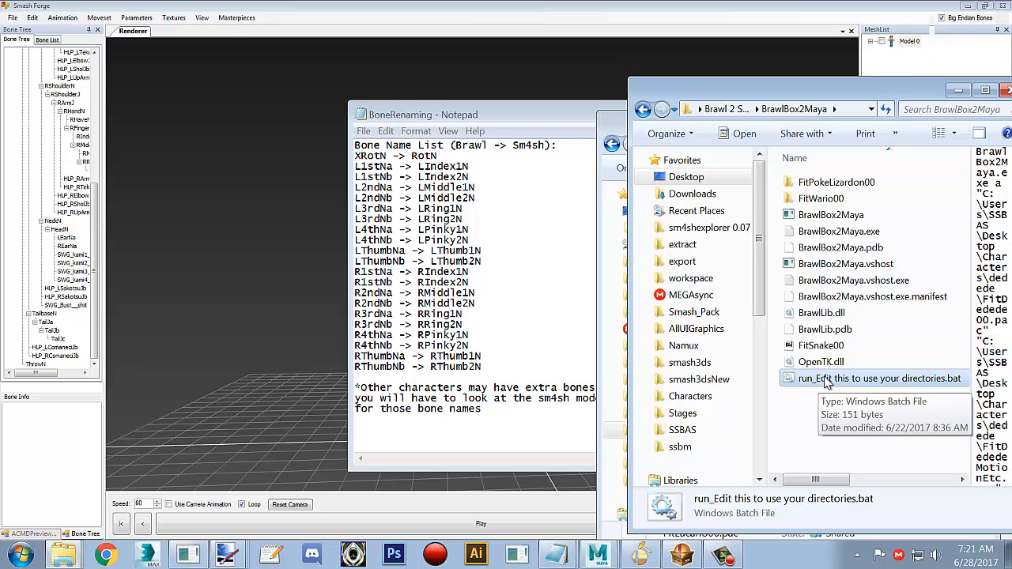
right_click(832, 381)
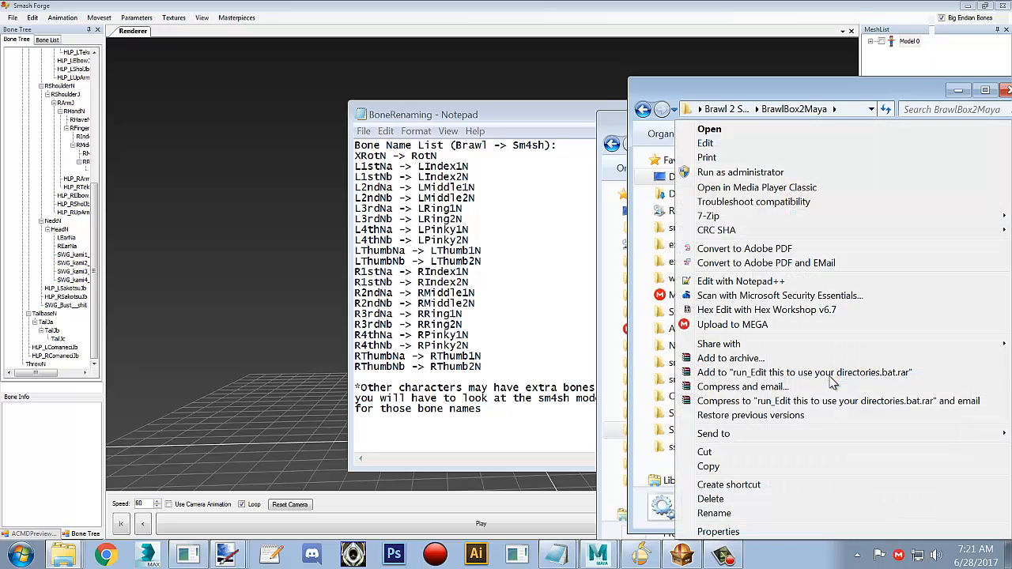
click(705, 144)
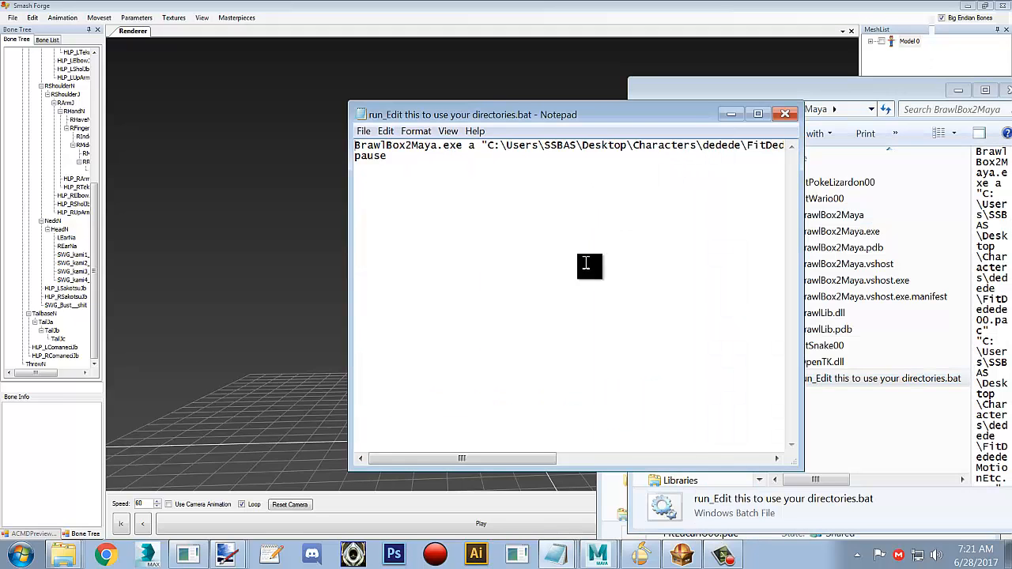
Change the end of the batch file's first path, after Characters, to Lucario\FitLucario00.pac.
drag(531, 459, 596, 404)
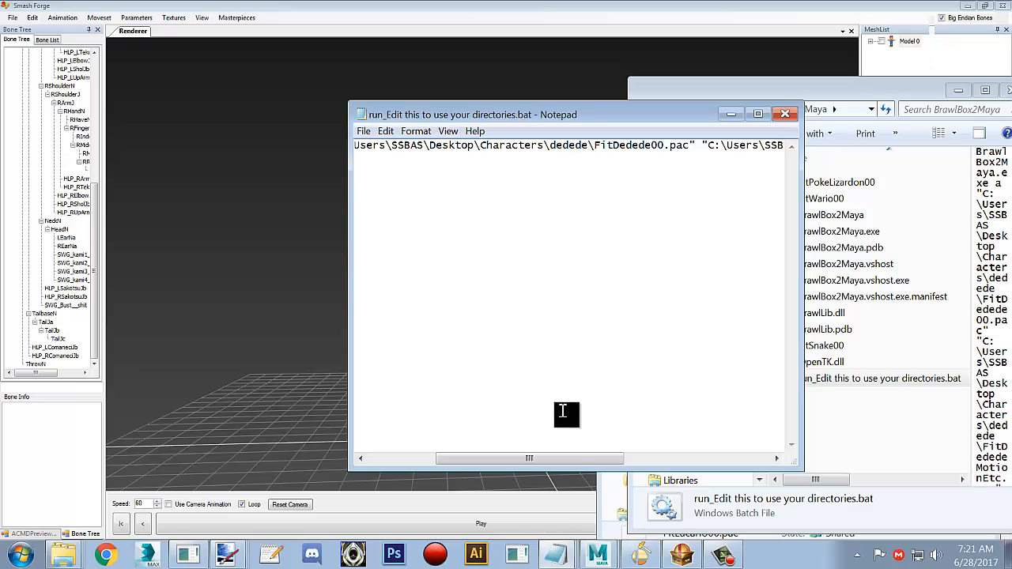
drag(559, 455, 583, 441)
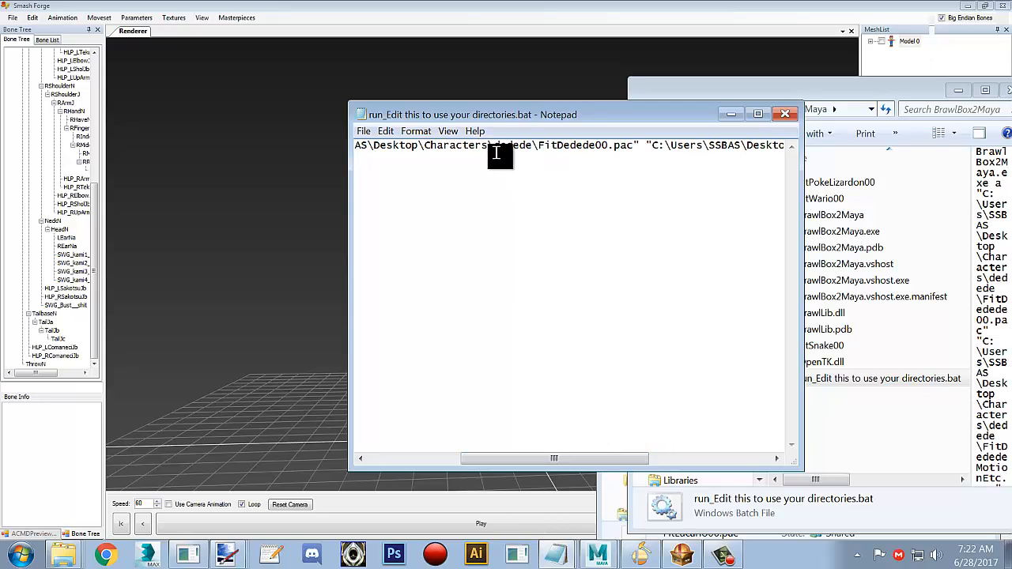
drag(499, 151, 532, 141)
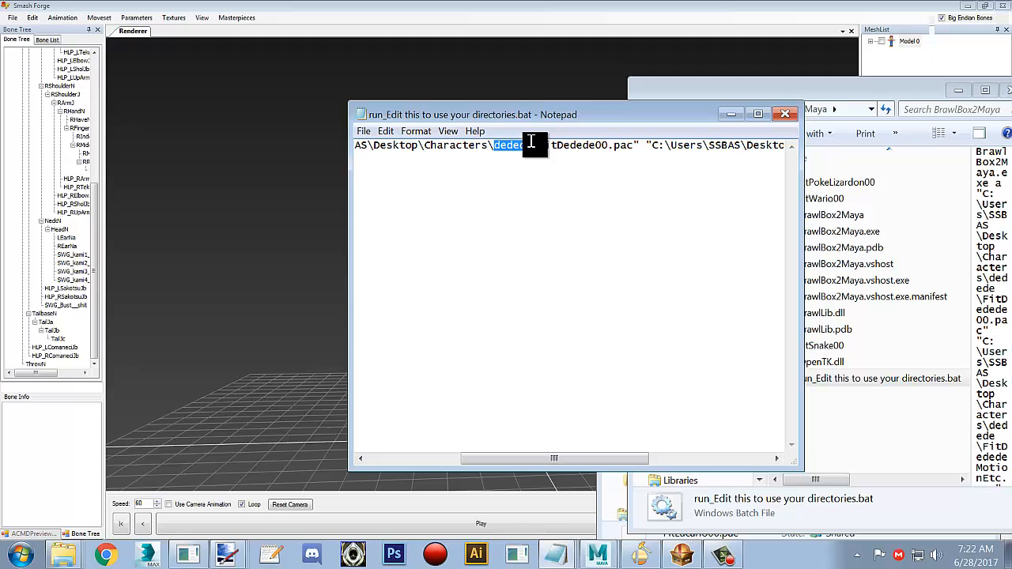
text(Lucario)
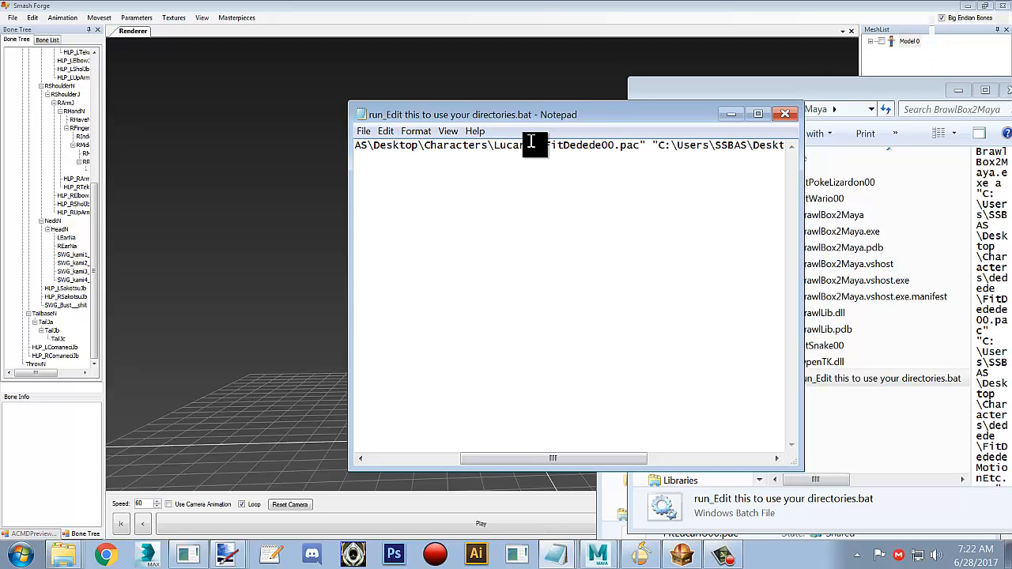
key(BackSpace)
key(BackSpace)
key(BackSpace)
key(BackSpace)
key(BackSpace)
key(BackSpace)
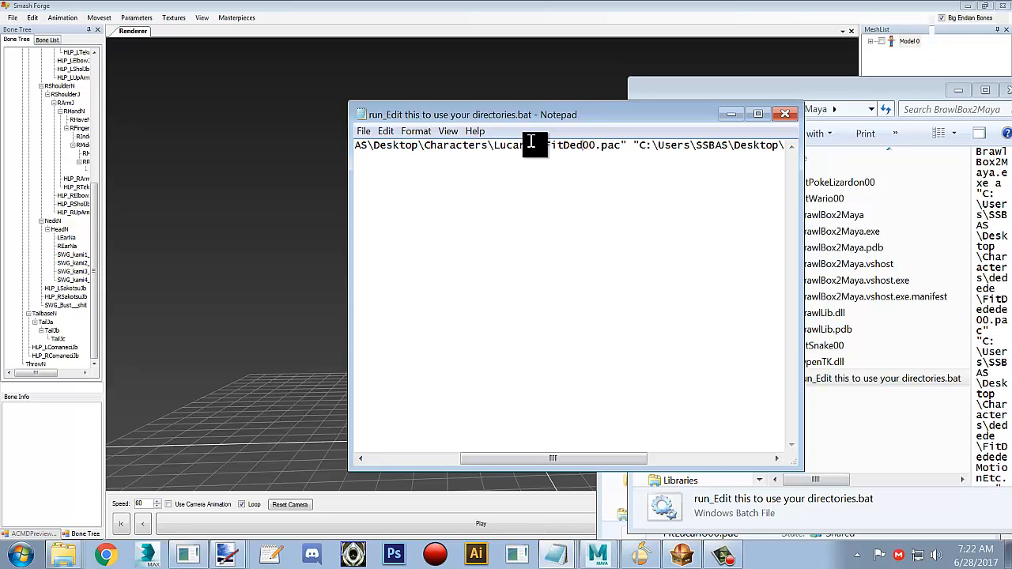
text(Lucario)
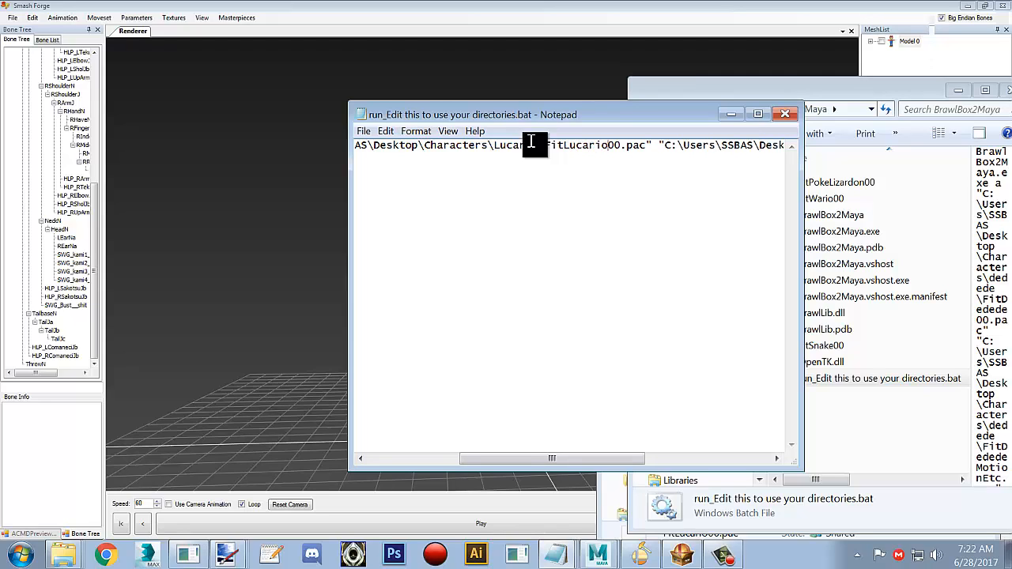
Replace the dedede folder name in the batch file's second path with Lucario.
key(Right)
key(Right)
key(Right)
key(Right)
key(Right)
key(Right)
key(Right)
key(Right)
key(Right)
key(Right)
key(Right)
key(Right)
key(Right)
key(Right)
key(Right)
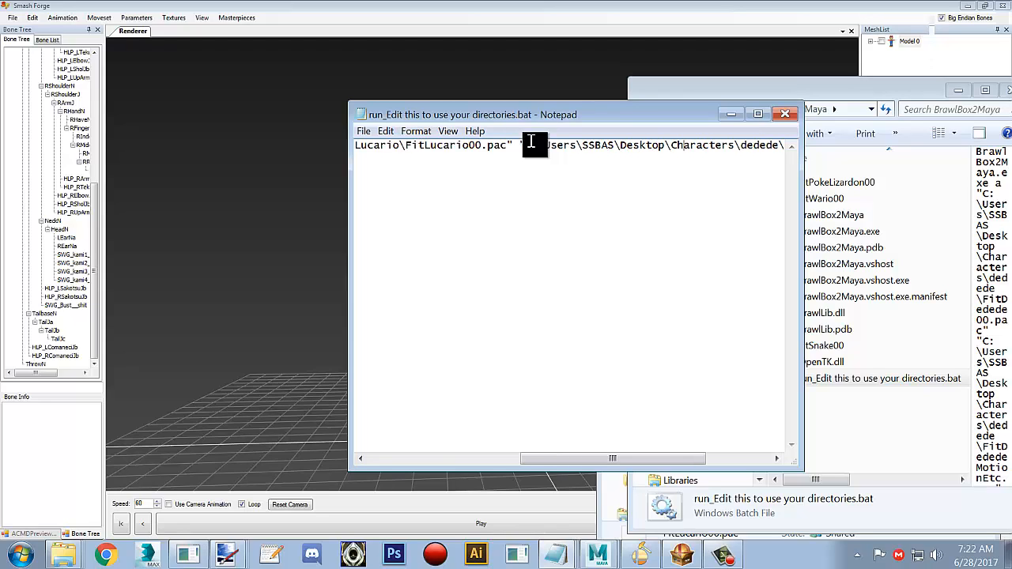
key(Right)
key(Right)
key(Right)
key(Right)
key(Right)
key(Right)
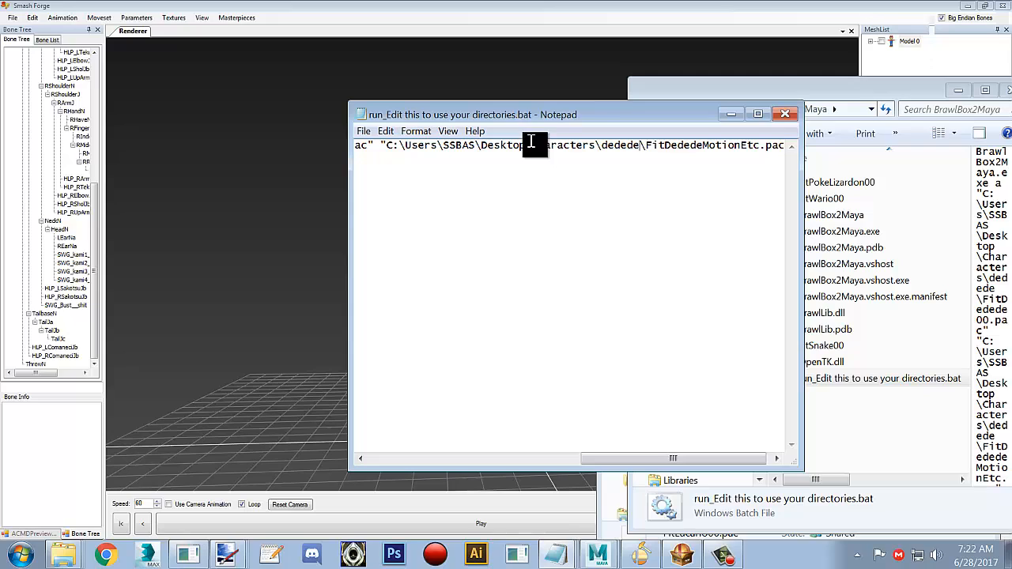
key(BackSpace)
key(BackSpace)
key(BackSpace)
key(BackSpace)
key(BackSpace)
key(BackSpace)
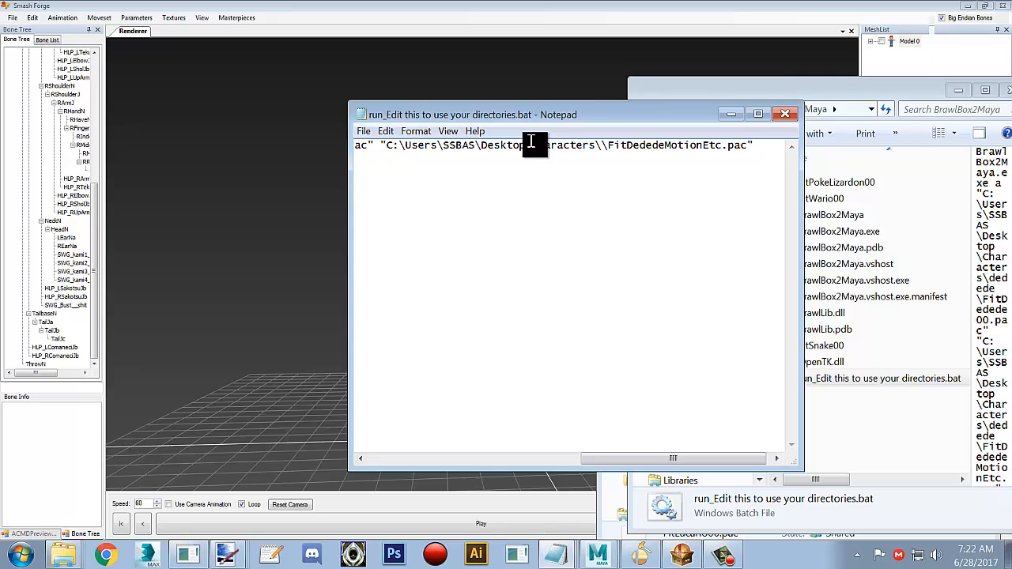
text(Lucario)
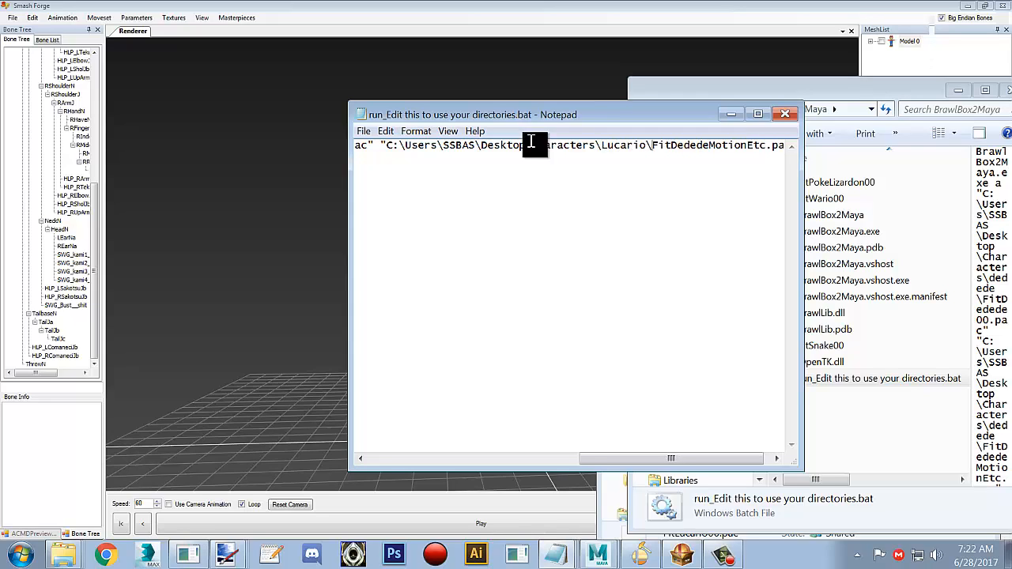
Change the file name in the batch file's second path to FitLucarioMotionEtc.pac.
key(BackSpace)
key(BackSpace)
key(BackSpace)
key(BackSpace)
key(BackSpace)
key(BackSpace)
key(BackSpace)
key(BackSpace)
key(BackSpace)
key(BackSpace)
key(BackSpace)
key(BackSpace)
key(BackSpace)
key(BackSpace)
key(BackSpace)
key(BackSpace)
key(BackSpace)
key(BackSpace)
key(BackSpace)
key(BackSpace)
text(Lu)
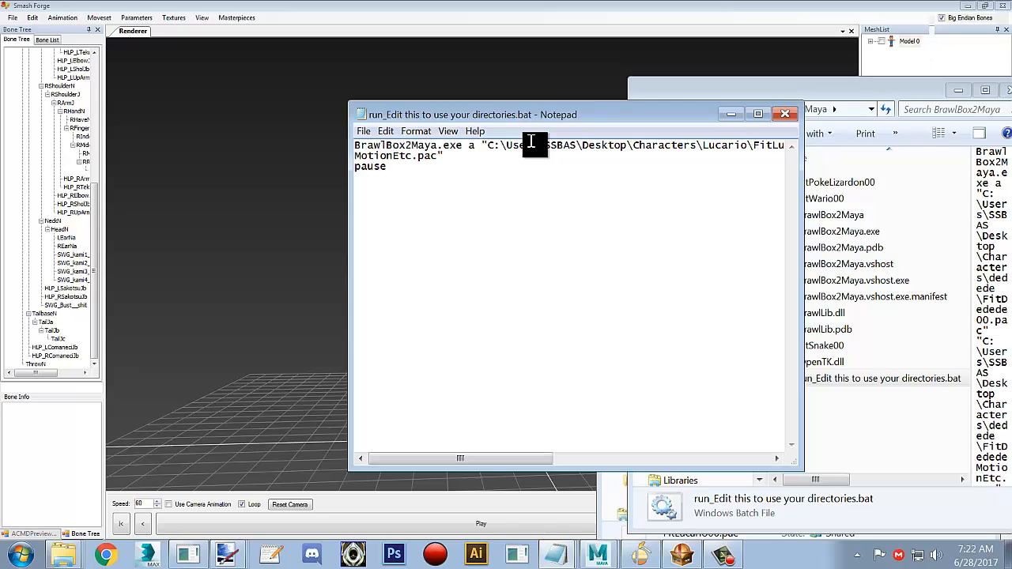
key(BackSpace)
key(BackSpace)
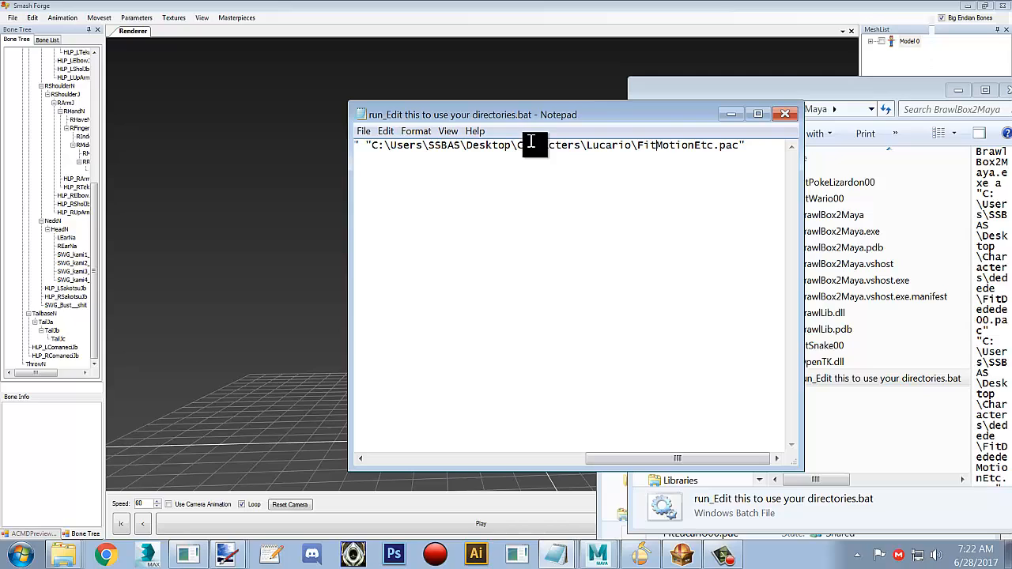
text(Lucario)
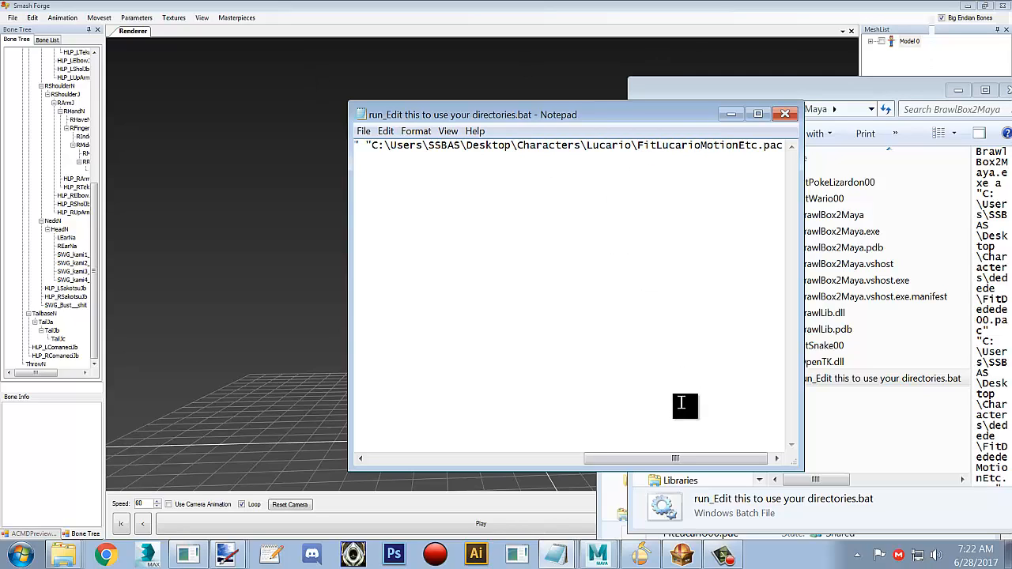
Check the end of the edited path, then save and close the batch file.
drag(673, 463, 695, 459)
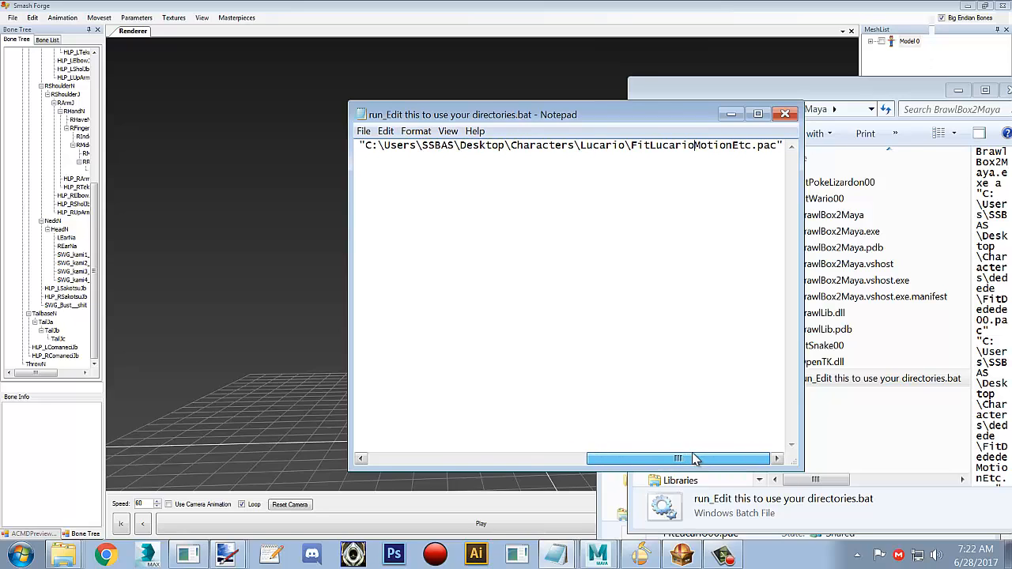
click(364, 132)
click(386, 175)
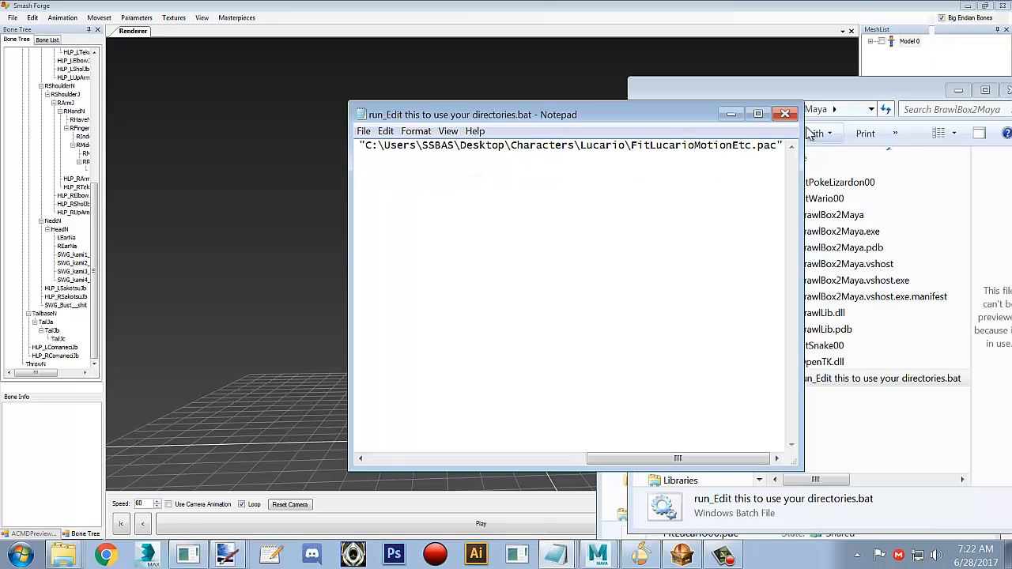
click(784, 117)
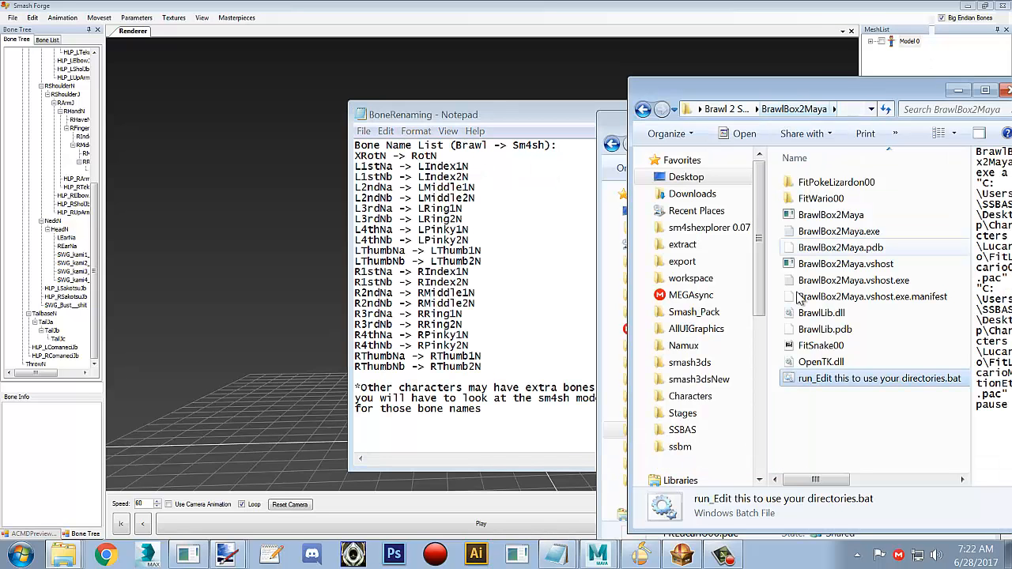
Run the edited BrawlBox2Maya batch file, close its console, and check the contents of the generated FitLucario00 folder.
double_click(850, 380)
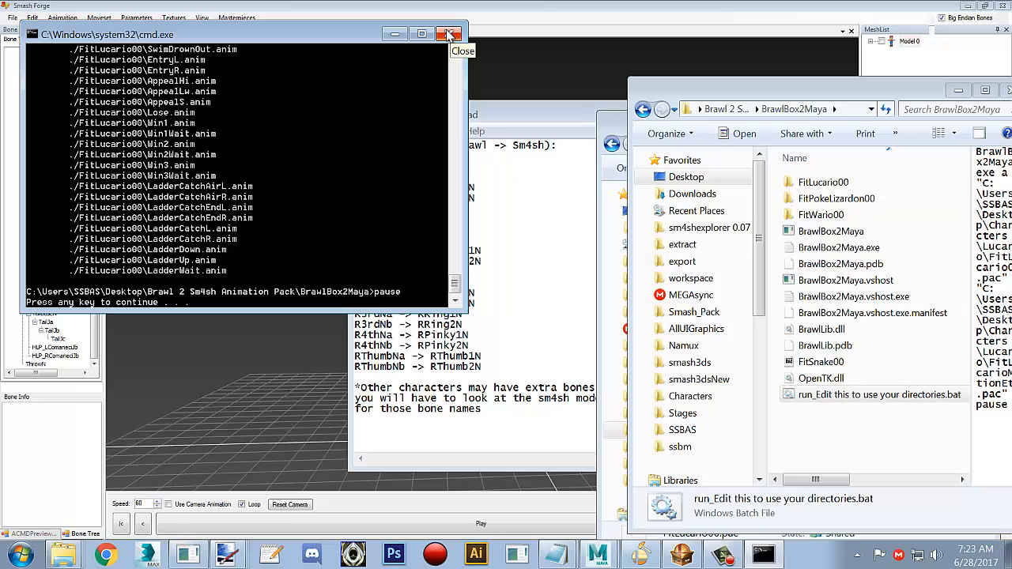
click(449, 34)
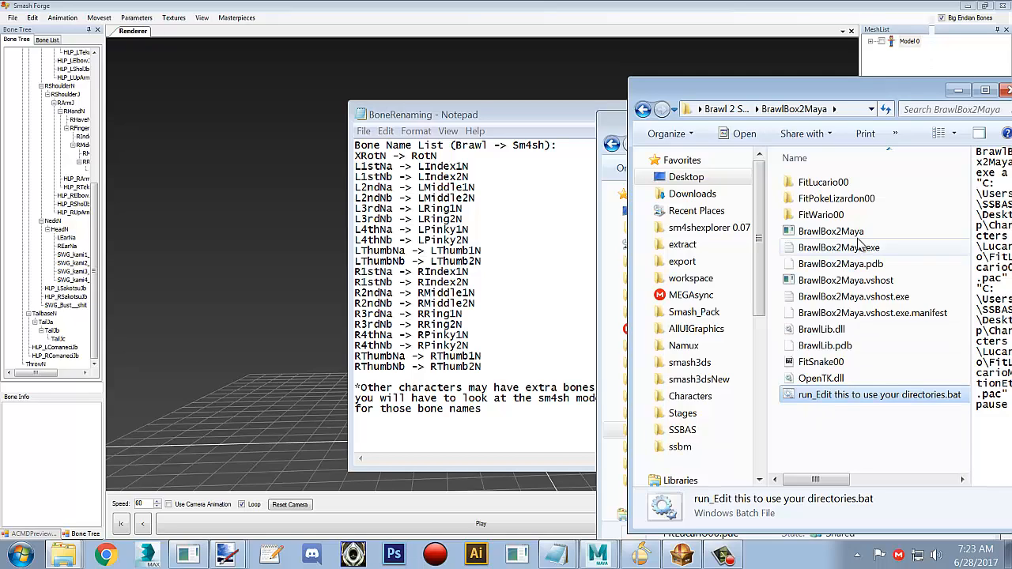
click(826, 182)
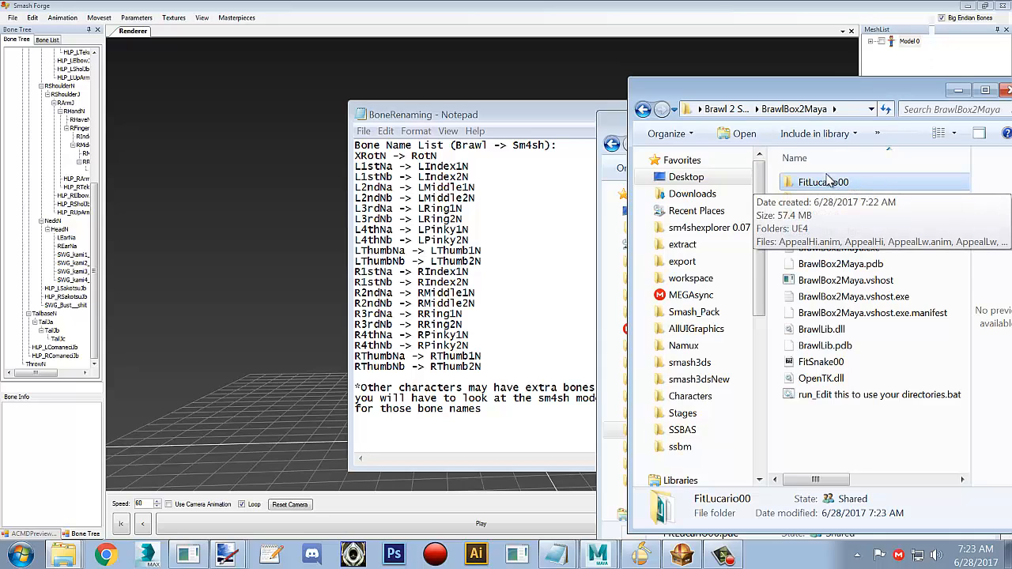
double_click(826, 182)
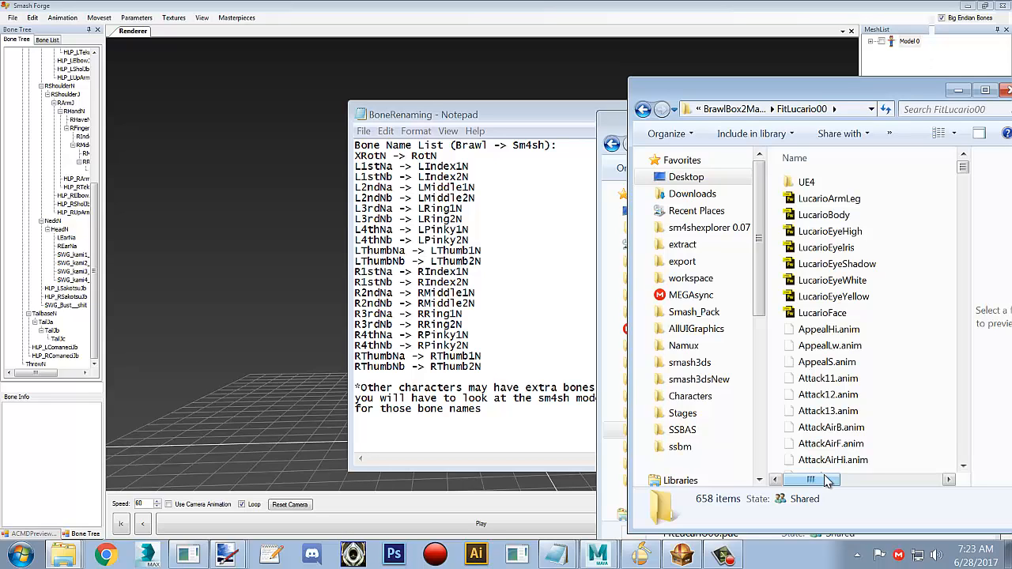
click(724, 109)
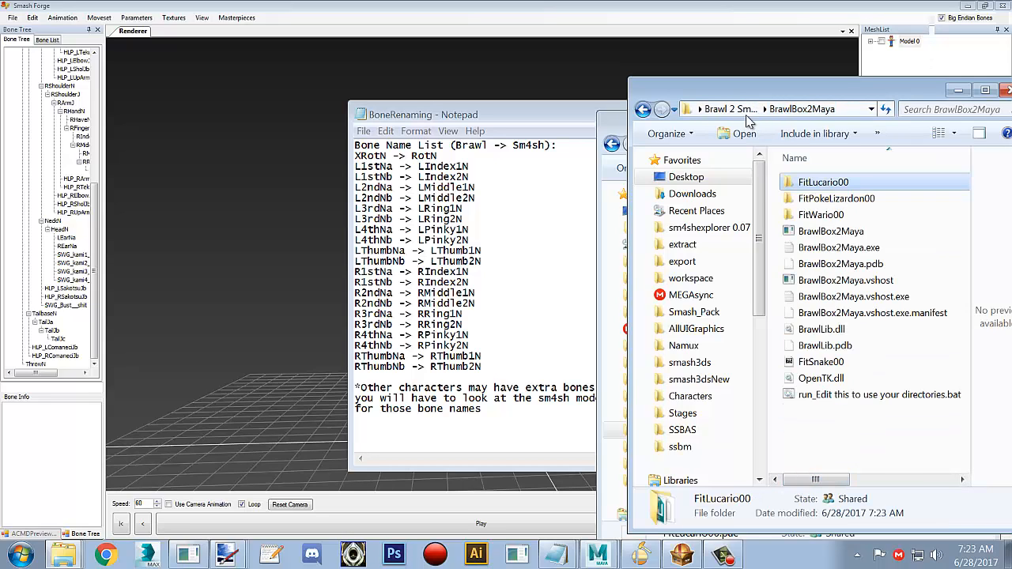
Cut the FitLucario00 folder from BrawlBox2Maya and switch to the Lucario character folder.
right_click(825, 186)
click(819, 453)
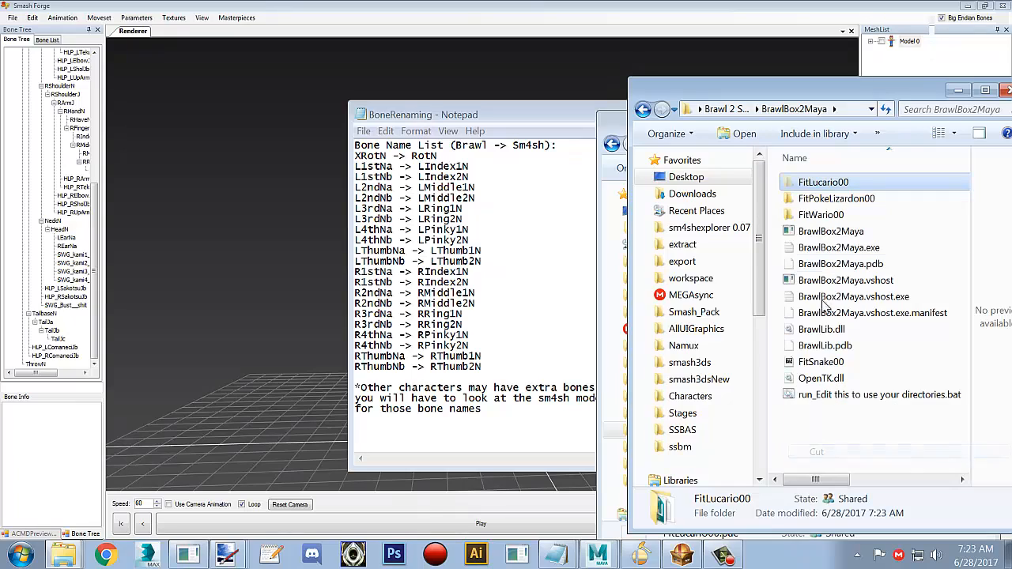
right_click(63, 554)
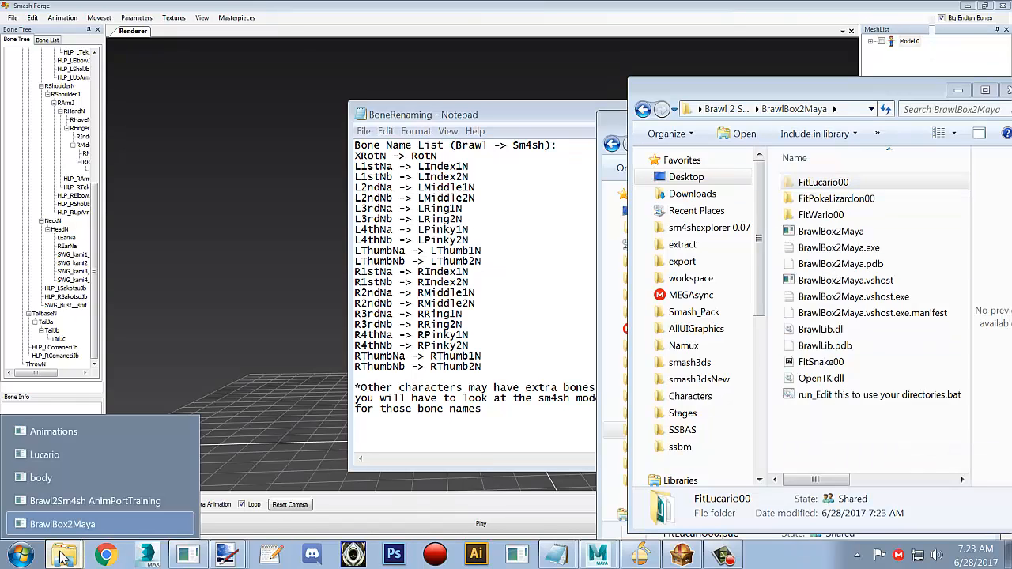
click(68, 453)
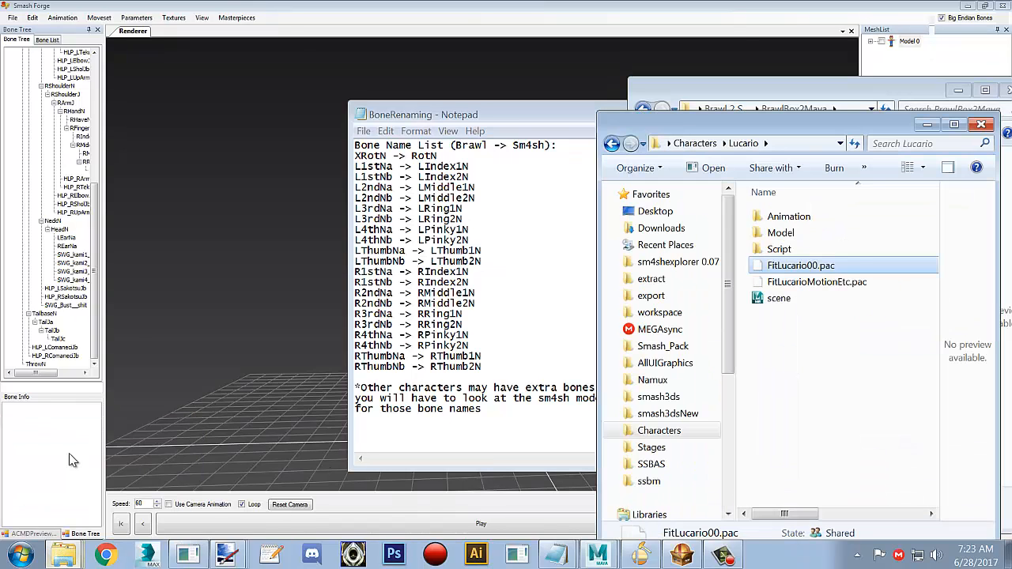
Check the Brawl subfolder inside Lucario's Animation folder and return to the Lucario folder.
double_click(791, 217)
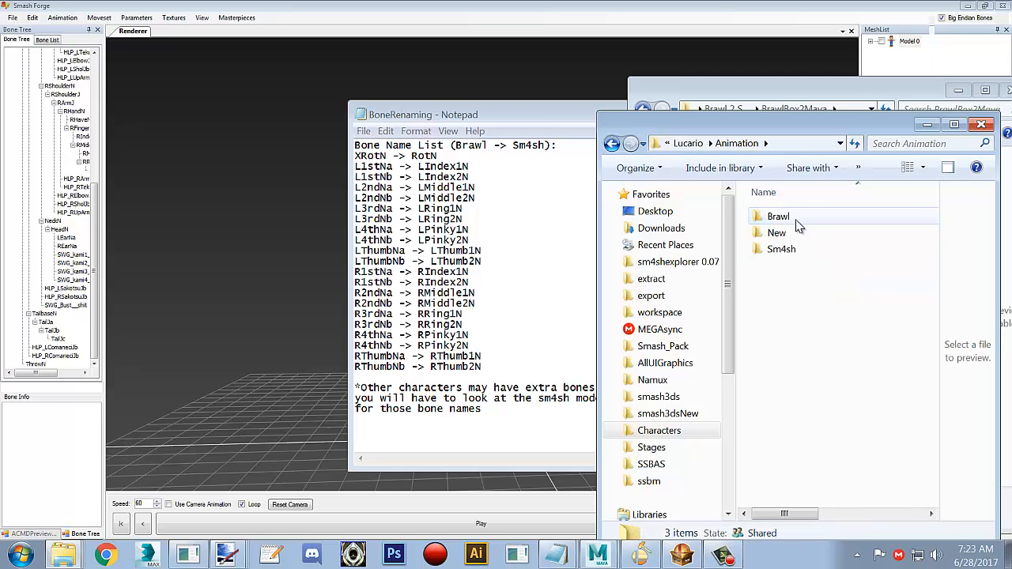
right_click(783, 298)
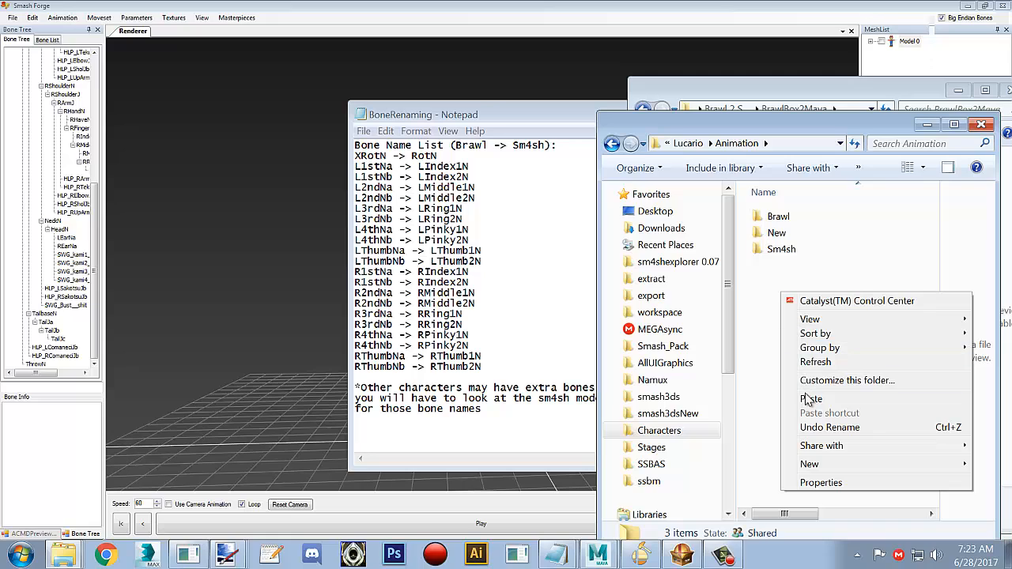
click(769, 310)
click(784, 220)
double_click(786, 222)
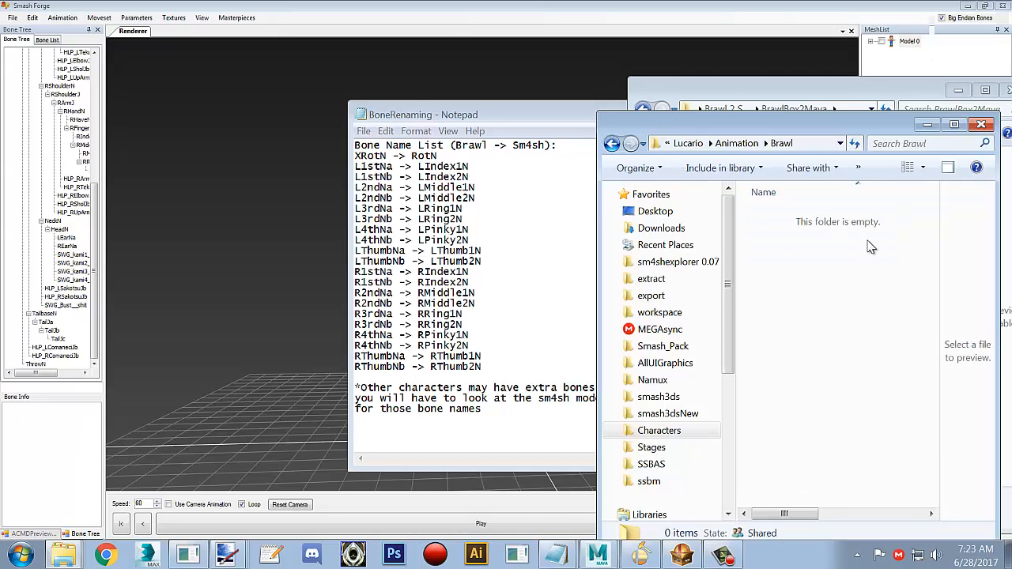
click(737, 146)
click(690, 146)
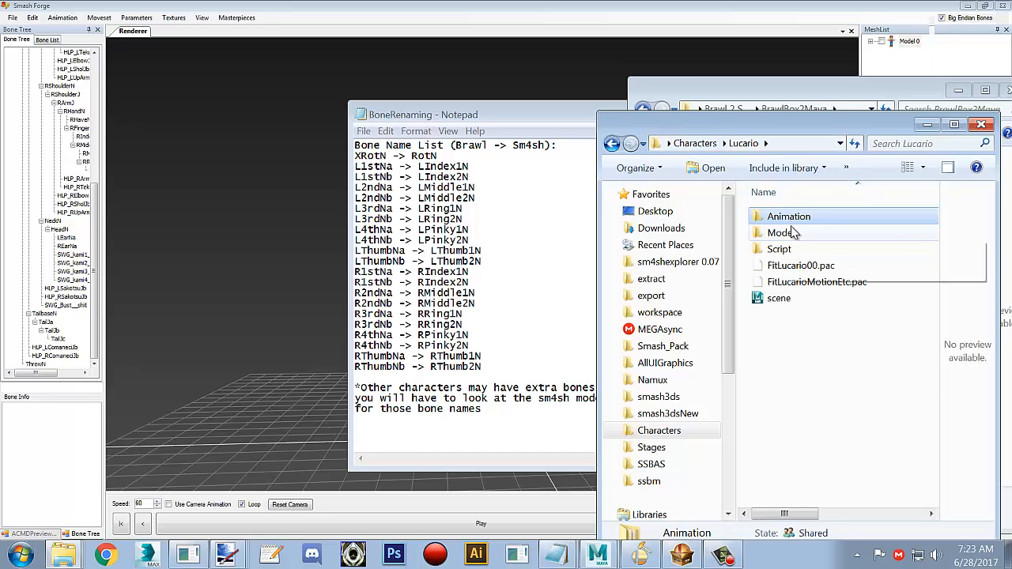
Paste FitLucario00 into Lucario's Animation folder, check its contents, and minimize that window.
double_click(795, 216)
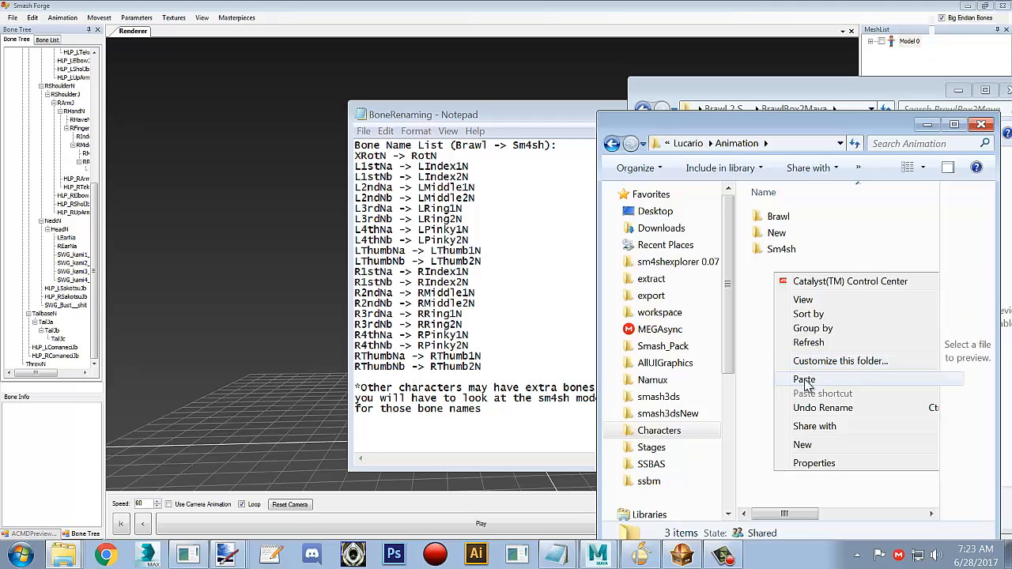
click(805, 379)
double_click(813, 237)
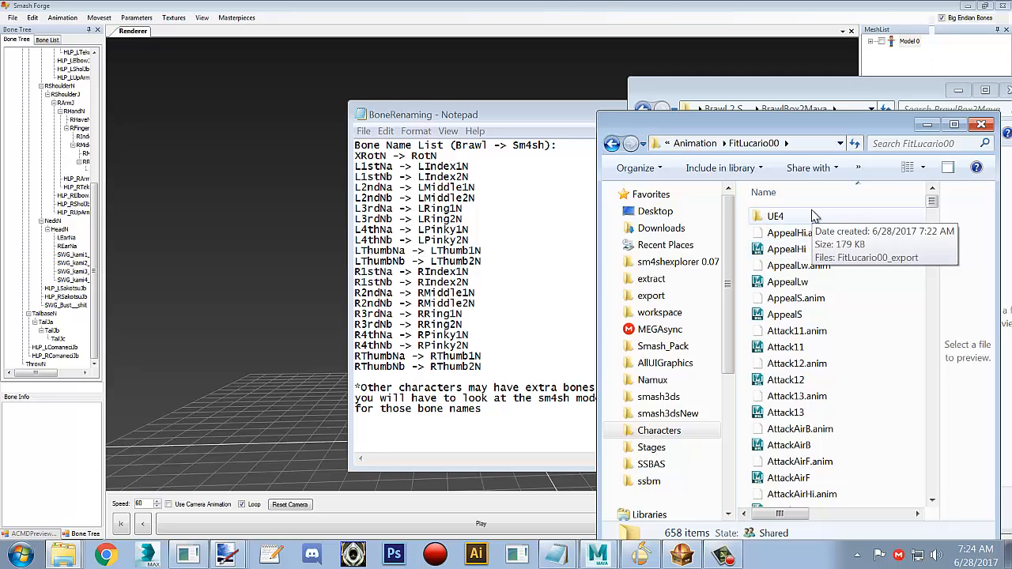
click(695, 143)
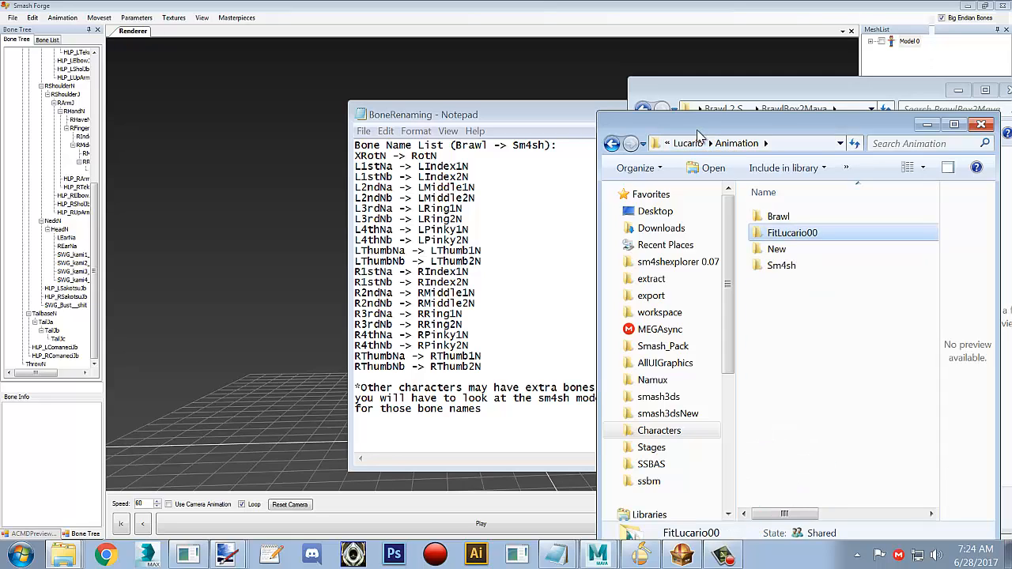
click(927, 125)
Bring up the Animations folder containing PACKManager, widen its file list, and show Lucario's extracted motion body folder over it.
click(65, 553)
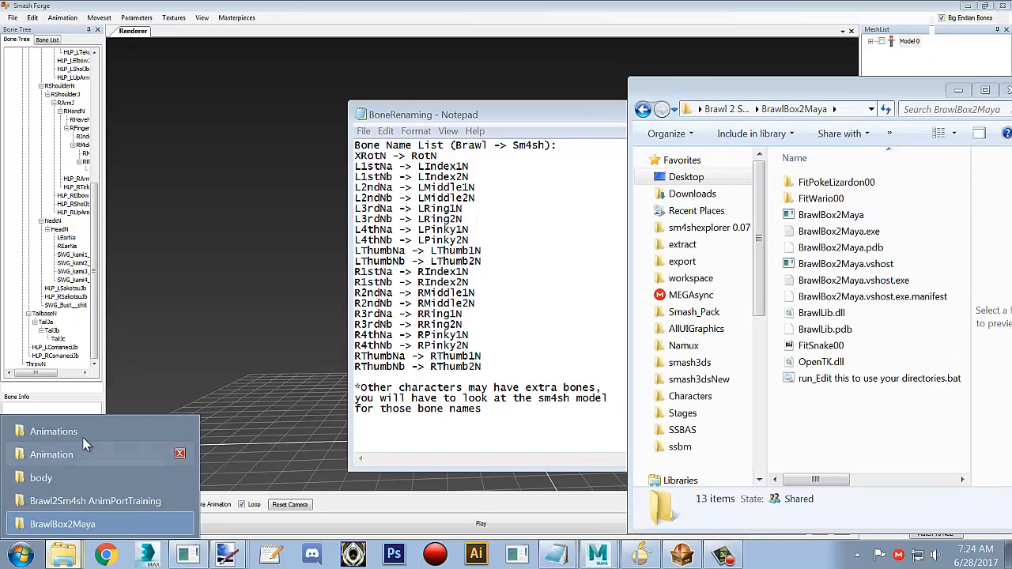
click(85, 435)
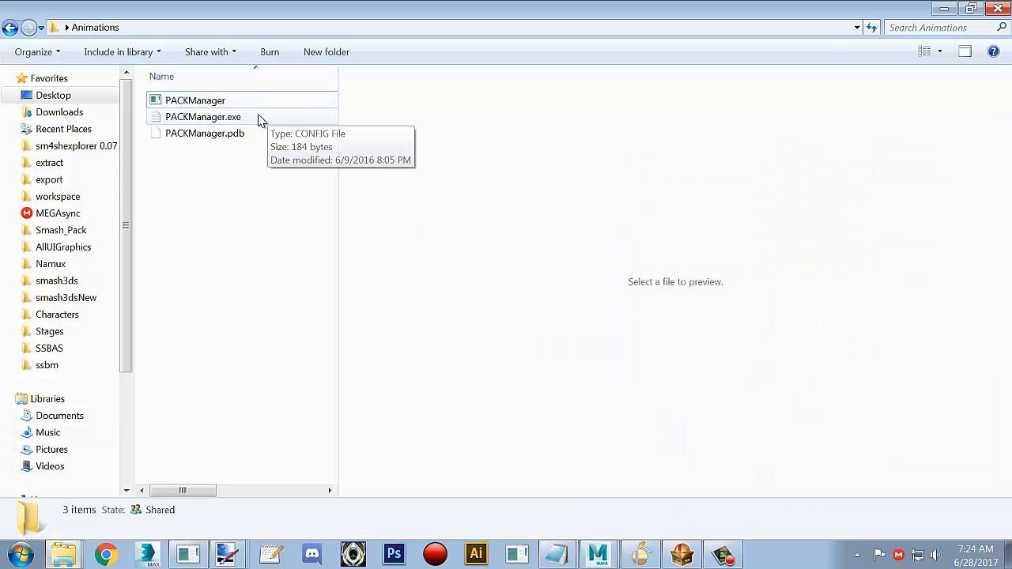
drag(338, 148, 818, 190)
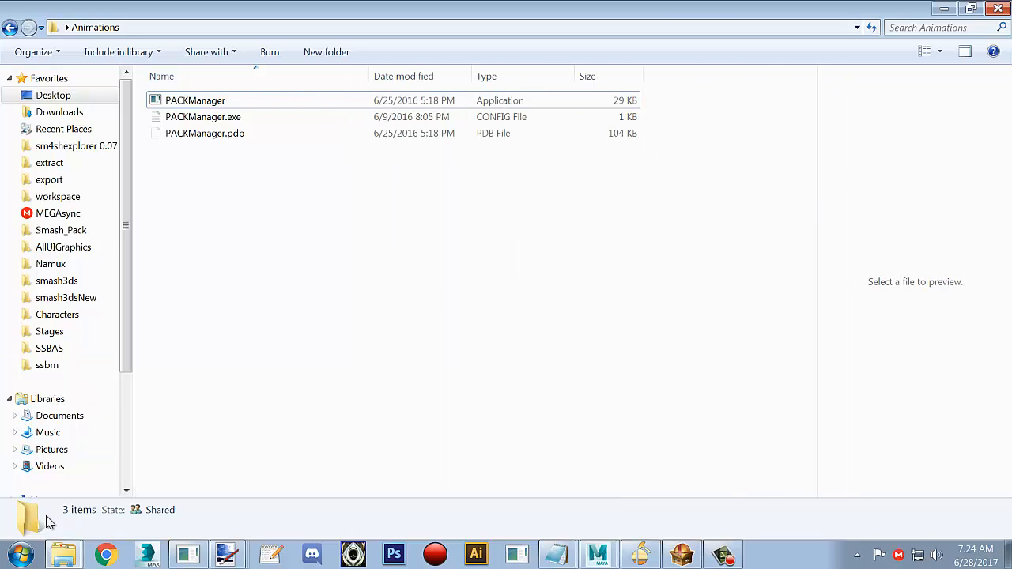
right_click(65, 559)
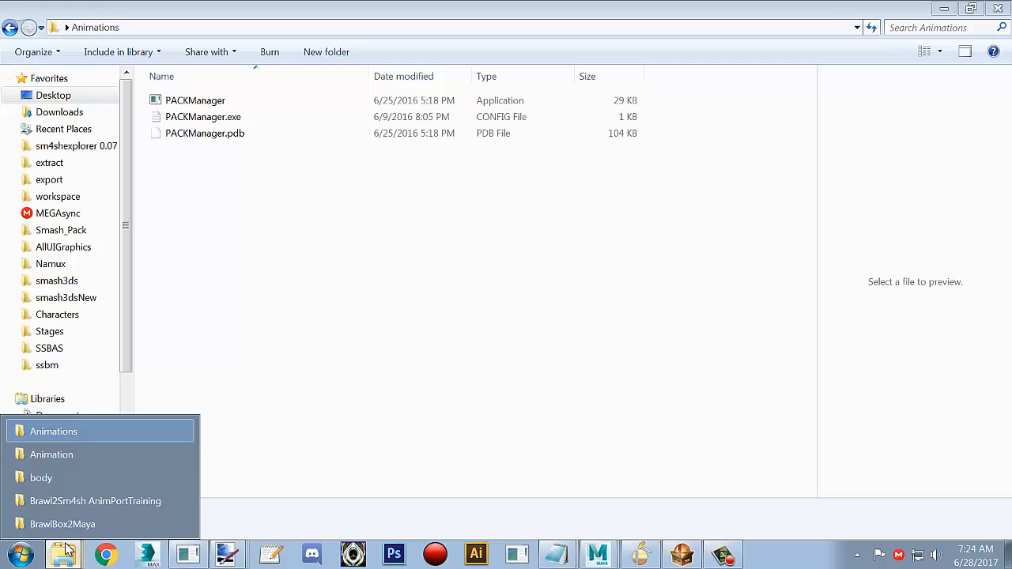
click(84, 477)
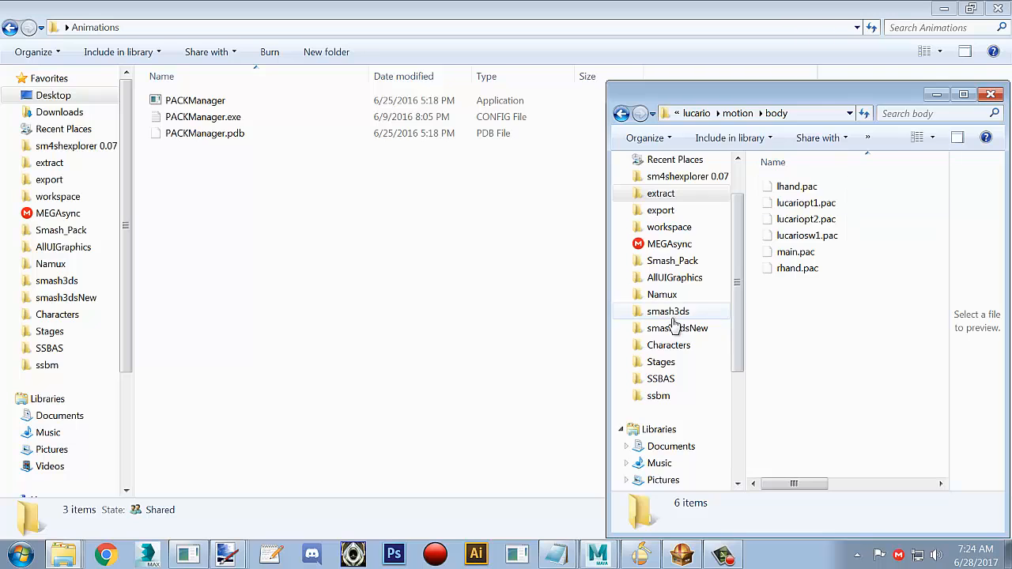
Switch to Sm4shExplorer and locate the body folder under fighter/lucario/motion.
click(188, 553)
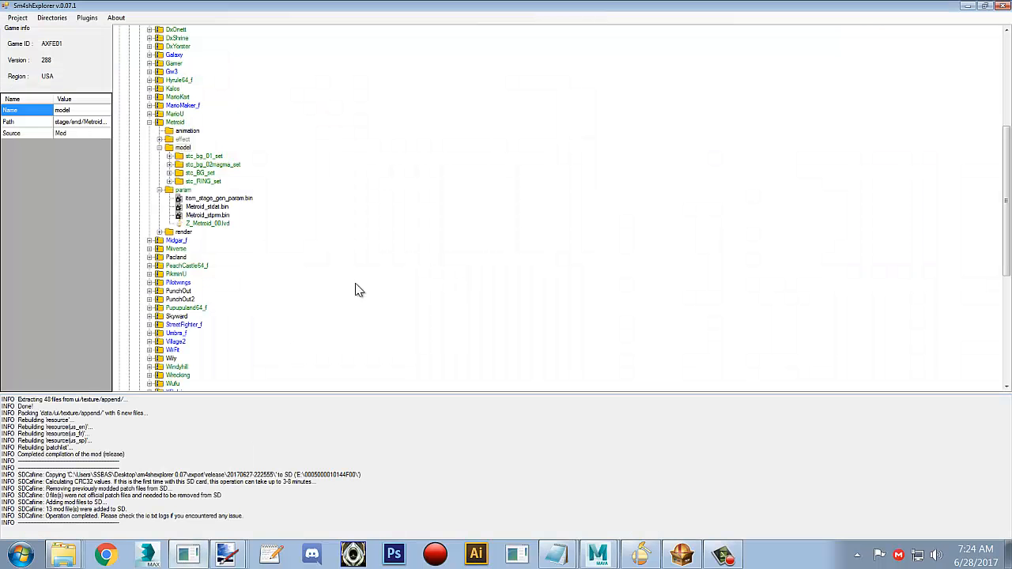
scroll(307, 155, up, 9)
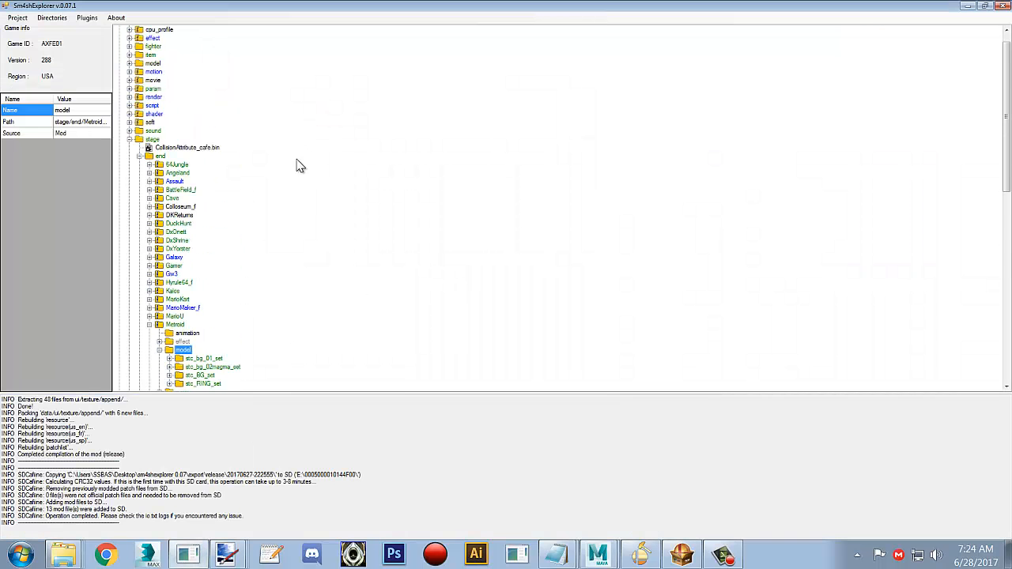
click(130, 63)
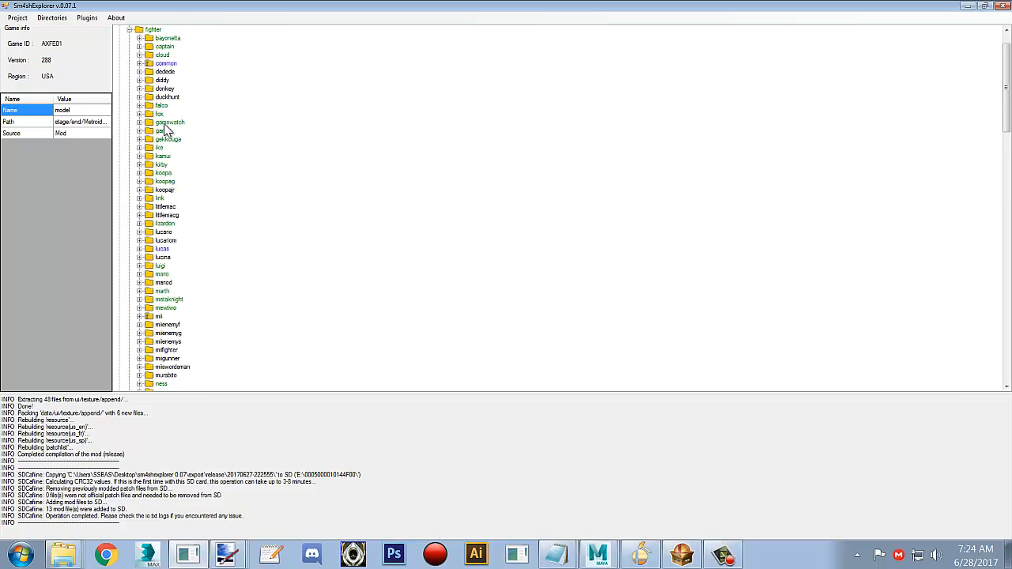
click(139, 232)
click(150, 258)
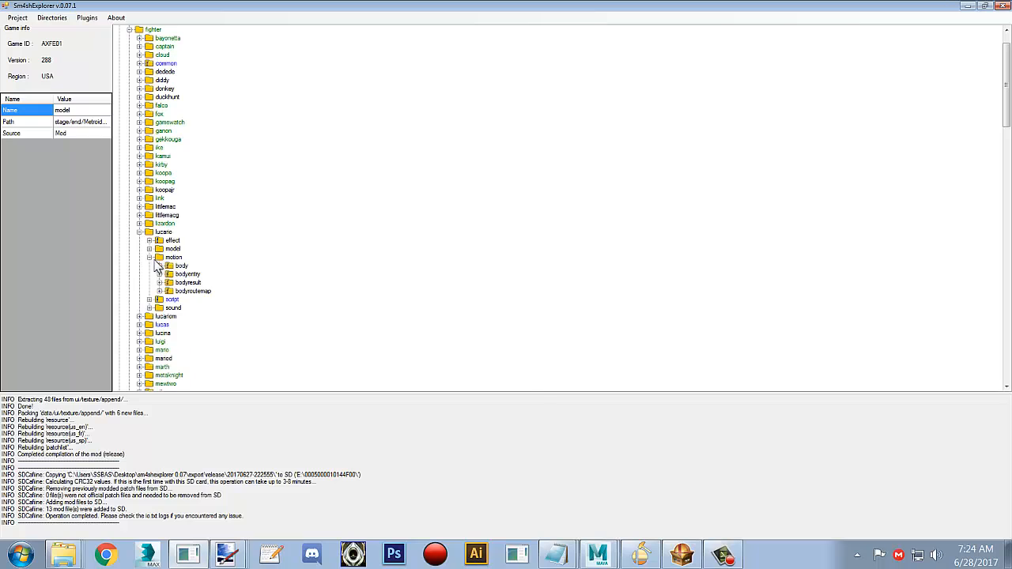
click(160, 266)
click(181, 266)
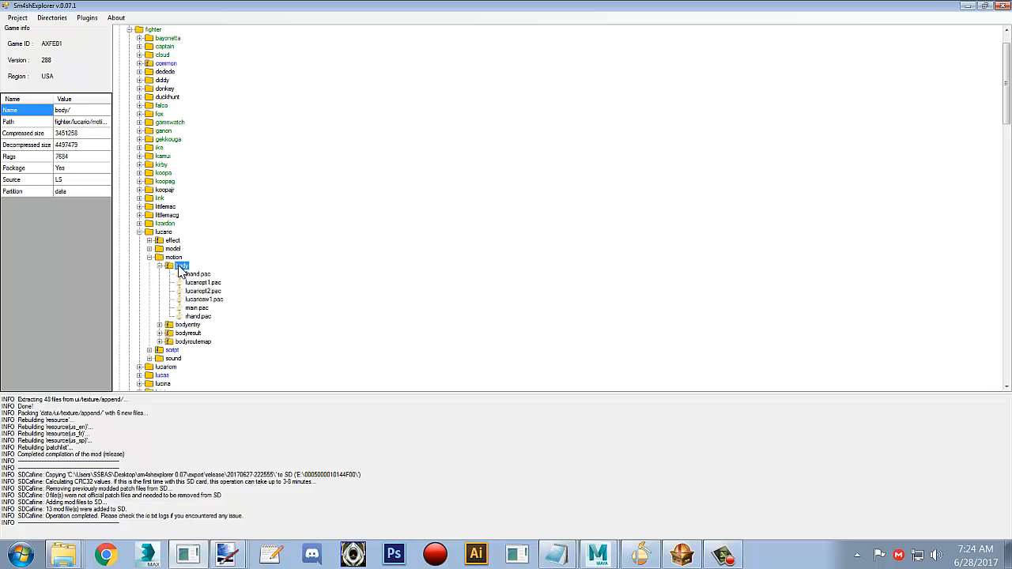
Return to the folder windows and unpack main.pac from Lucario's body folder with PACKManager.
click(968, 5)
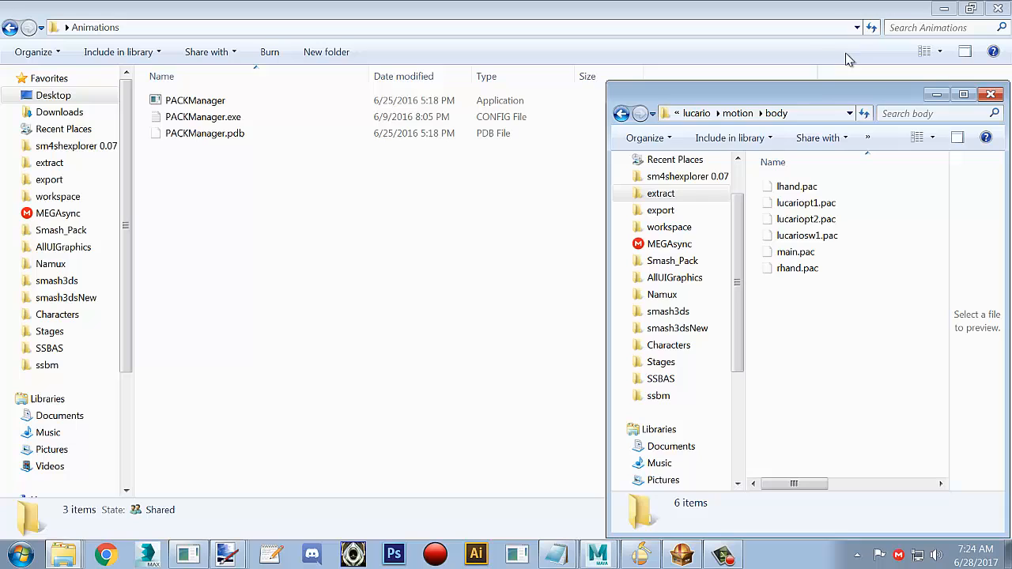
click(802, 258)
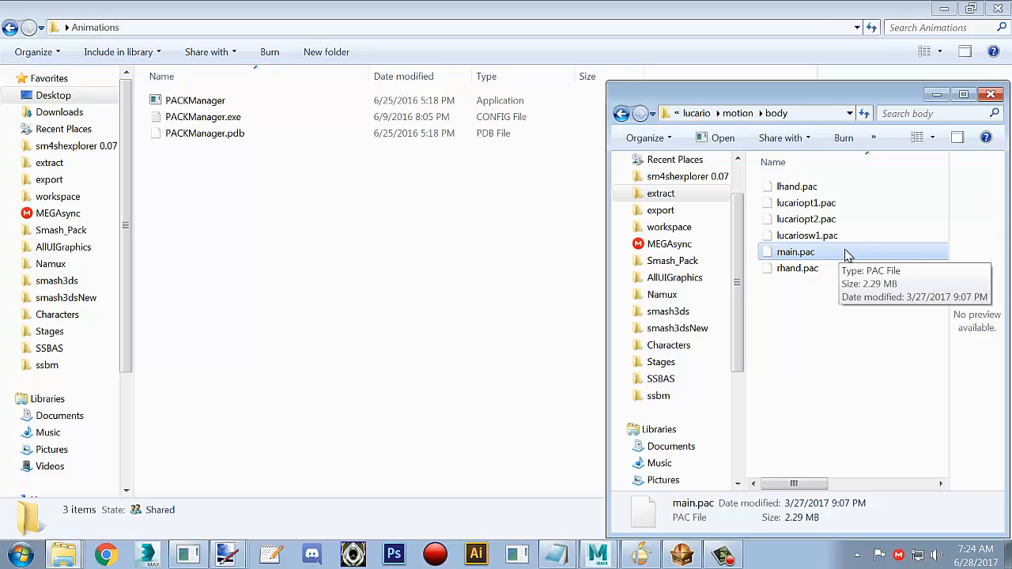
drag(836, 255, 226, 106)
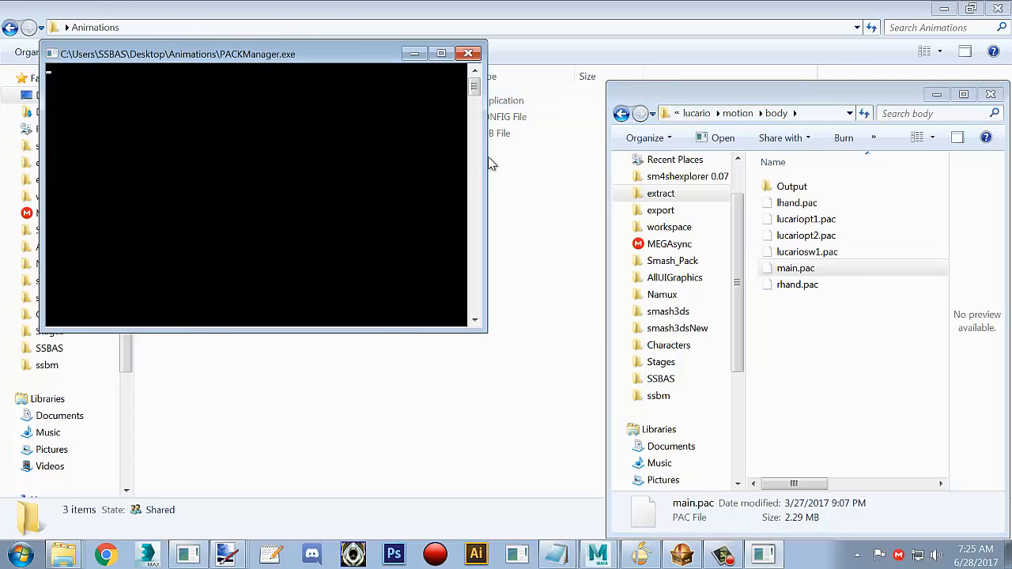
Move the Output folder from body into Lucario's Animation folder, check its files, and minimize the body window.
click(791, 188)
right_click(791, 188)
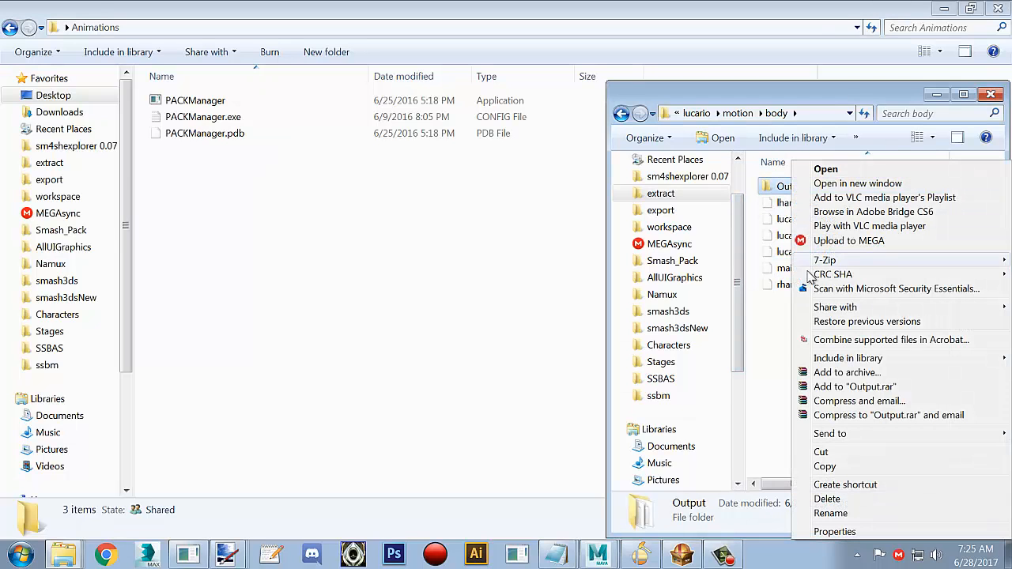
click(825, 467)
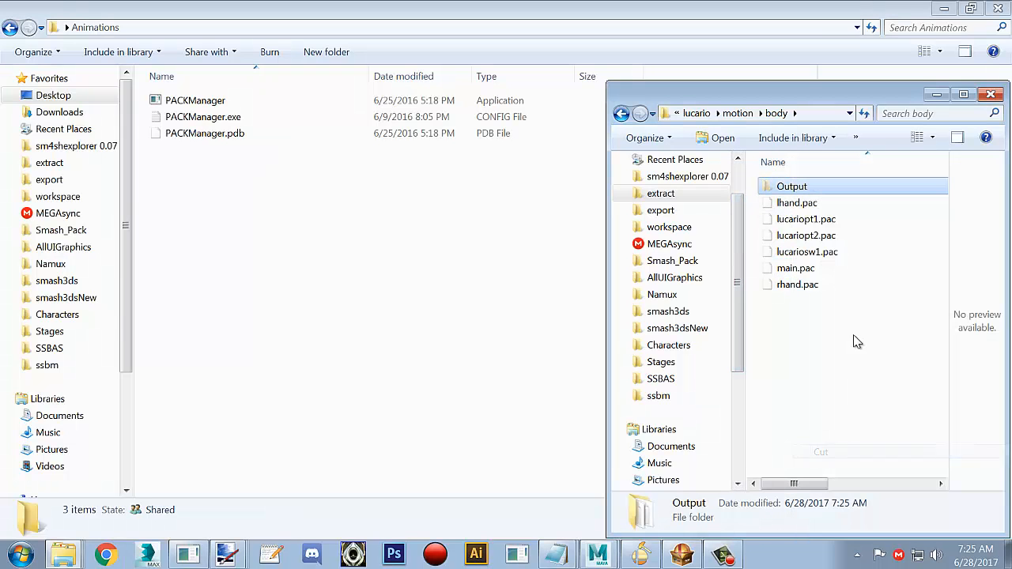
click(65, 556)
click(78, 460)
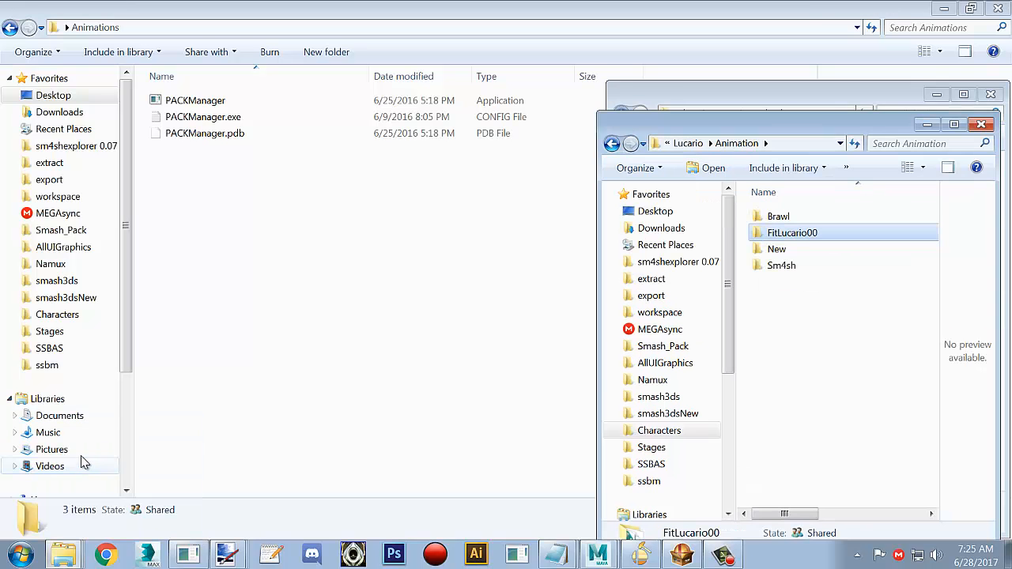
right_click(783, 348)
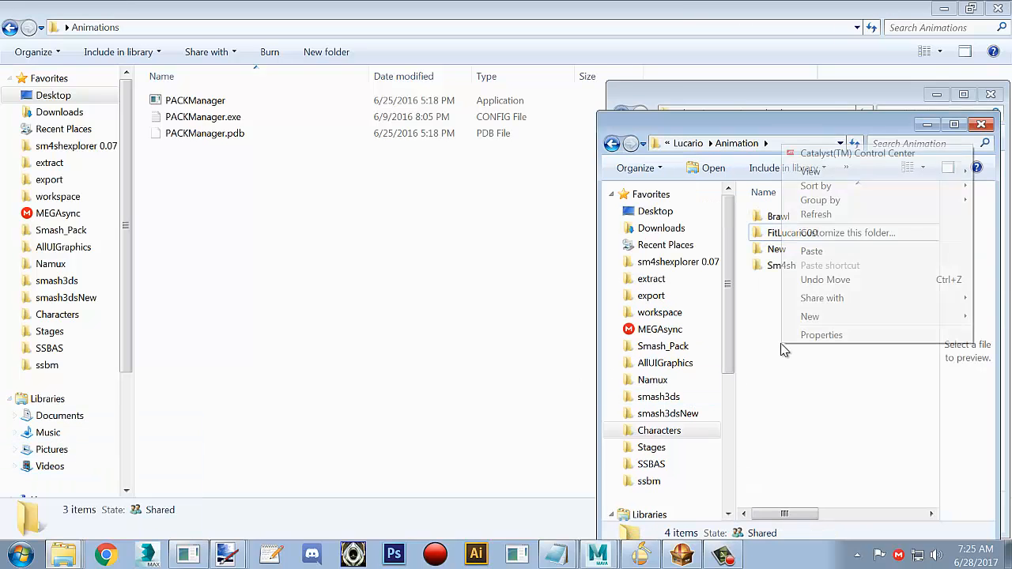
click(812, 251)
double_click(788, 265)
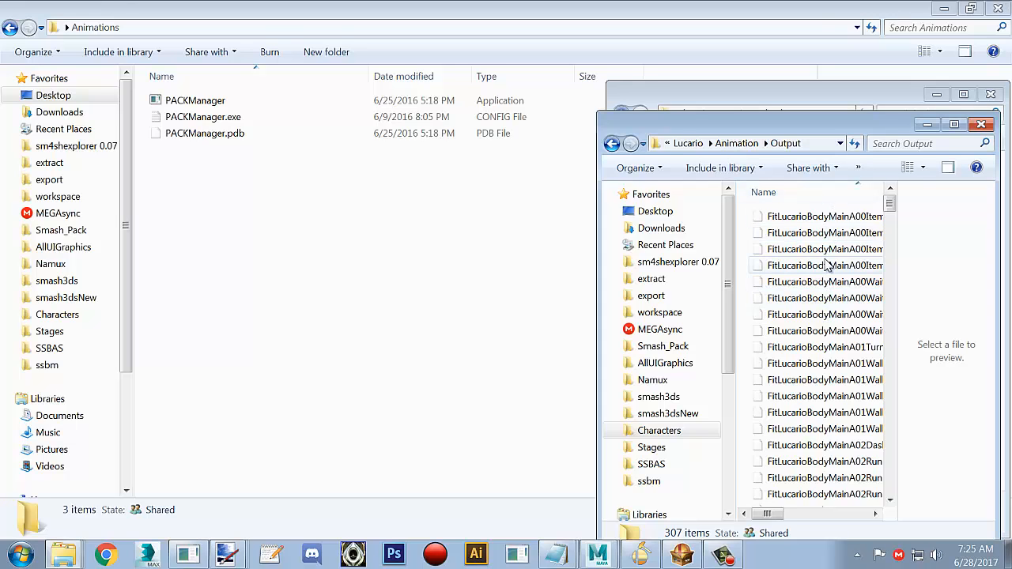
click(776, 106)
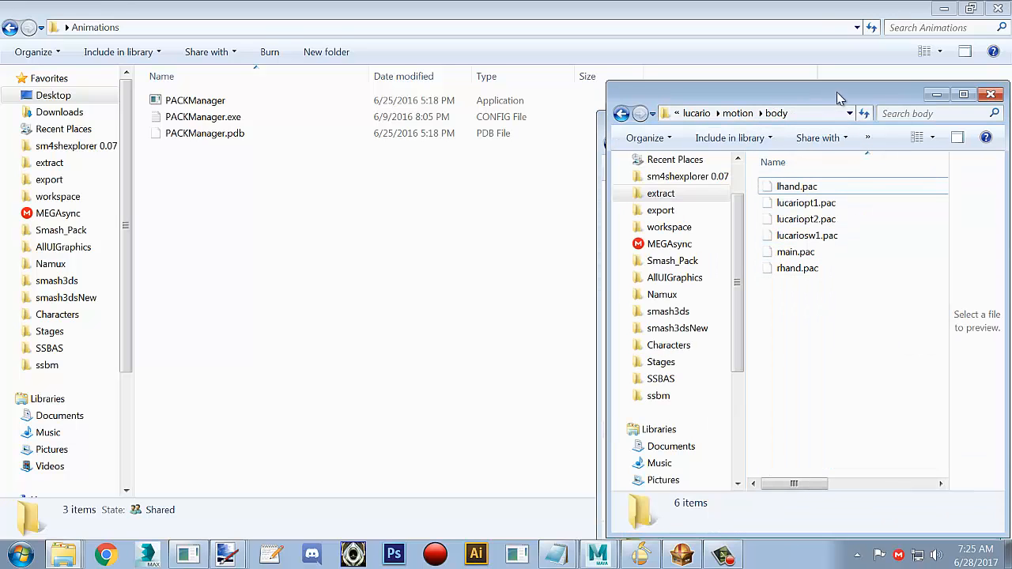
click(933, 95)
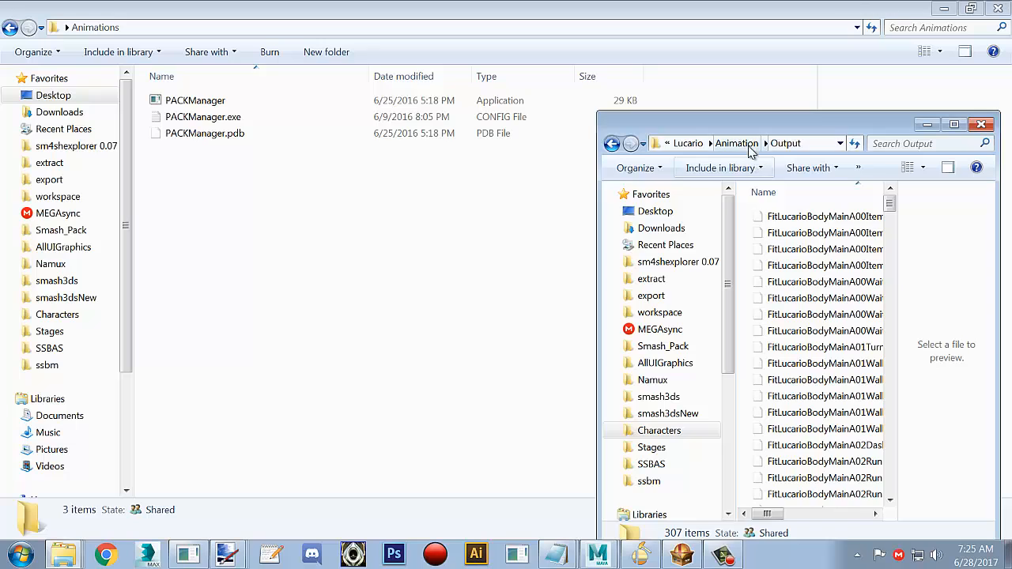
Check the contents of the Brawl and FitLucario00 folders inside Lucario's Animation folder.
click(737, 143)
double_click(778, 216)
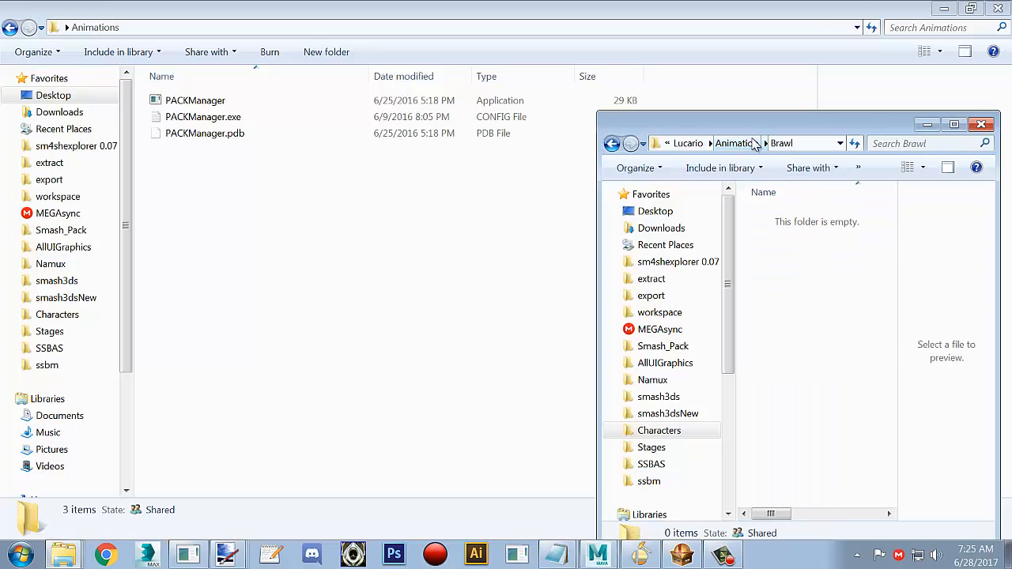
click(720, 143)
double_click(783, 234)
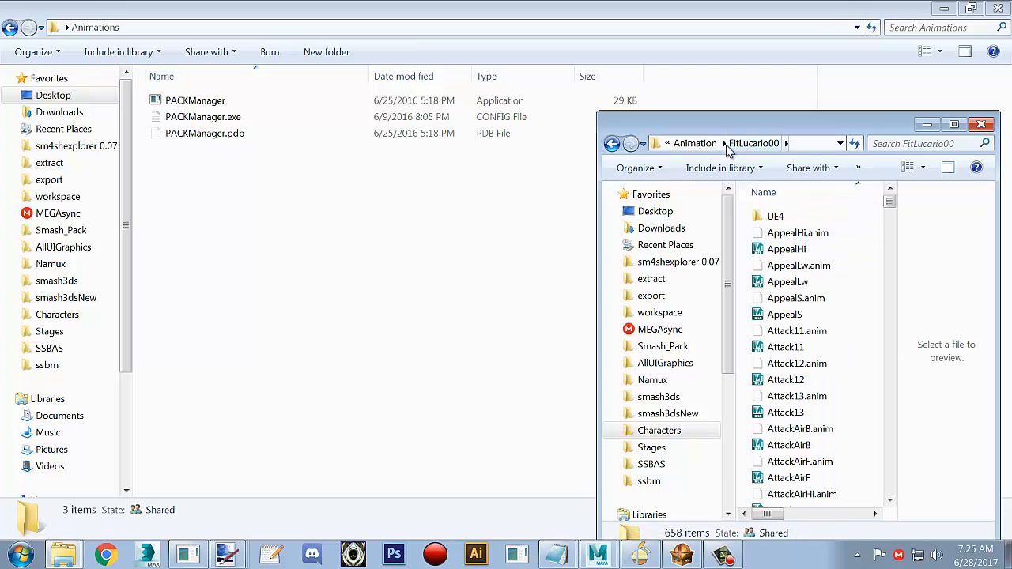
click(695, 143)
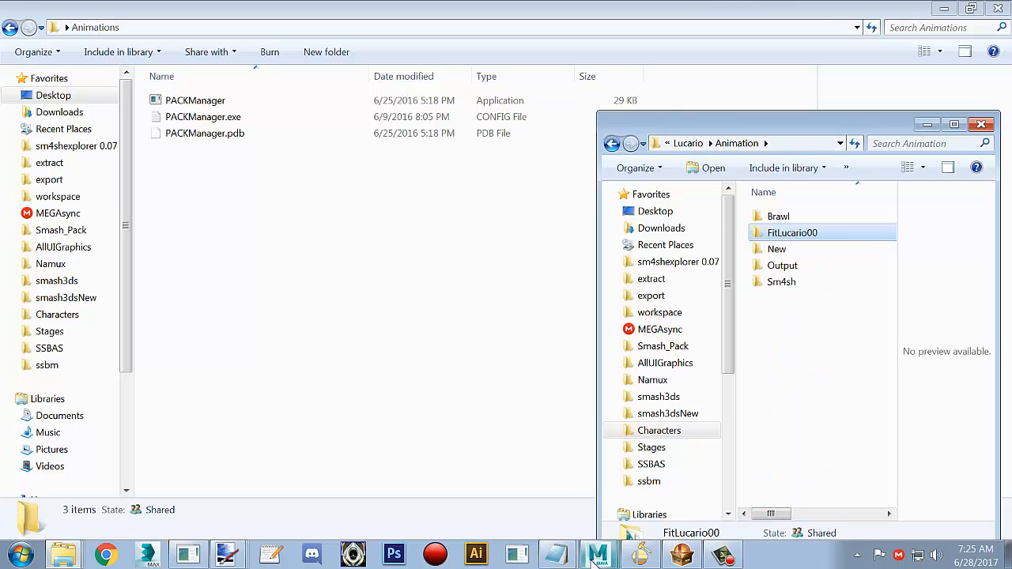
Switch to Autodesk Maya 2017 and move the Outliner window aside to clear the perspective view.
mouse_move(591, 553)
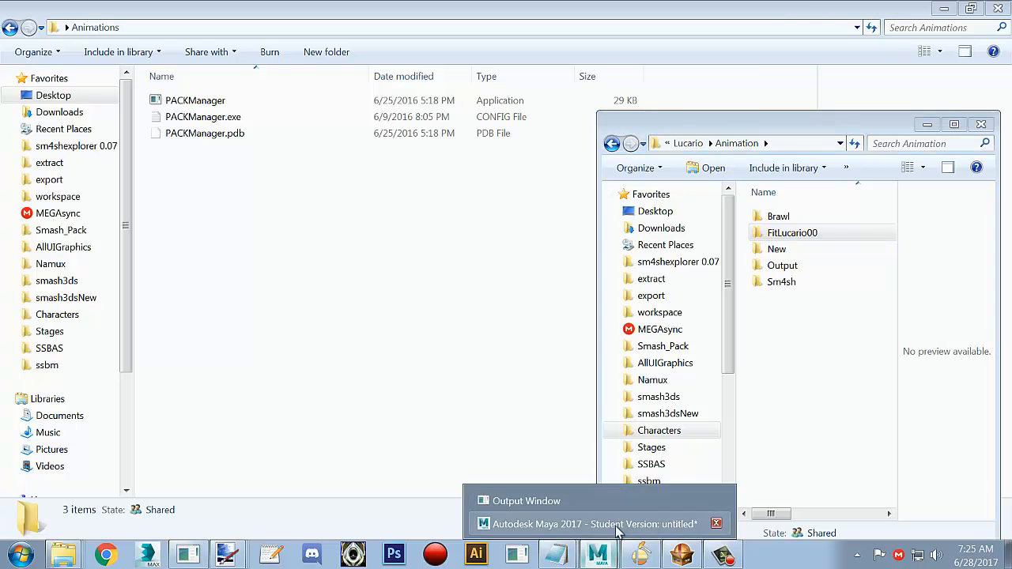
click(611, 522)
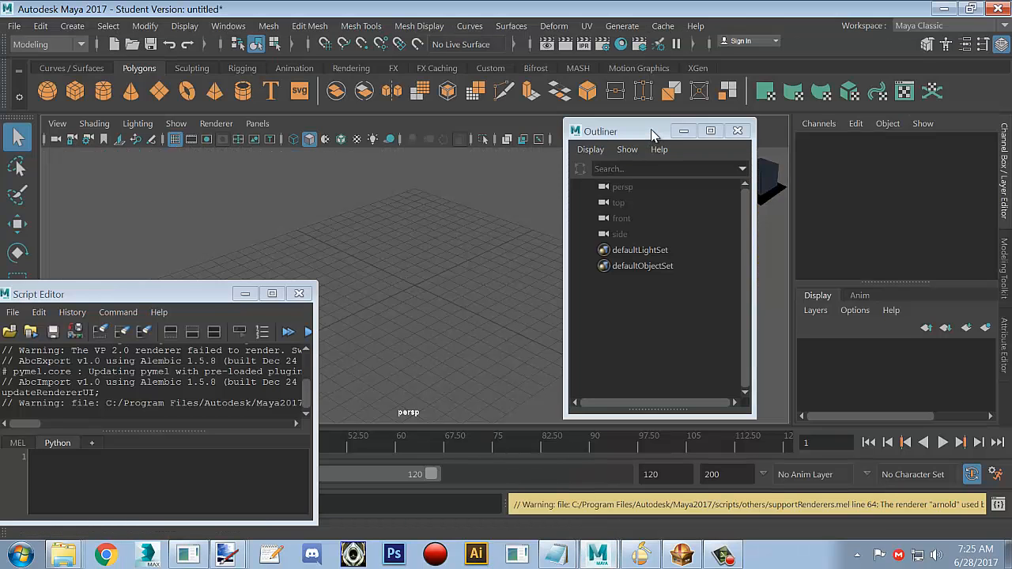
drag(653, 132, 855, 159)
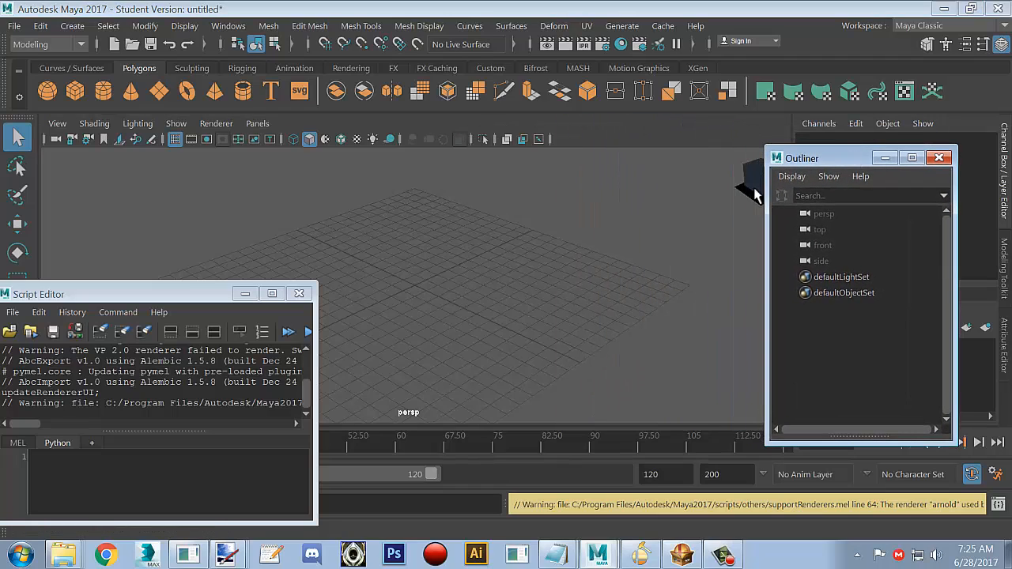
scroll(488, 257, down, 5)
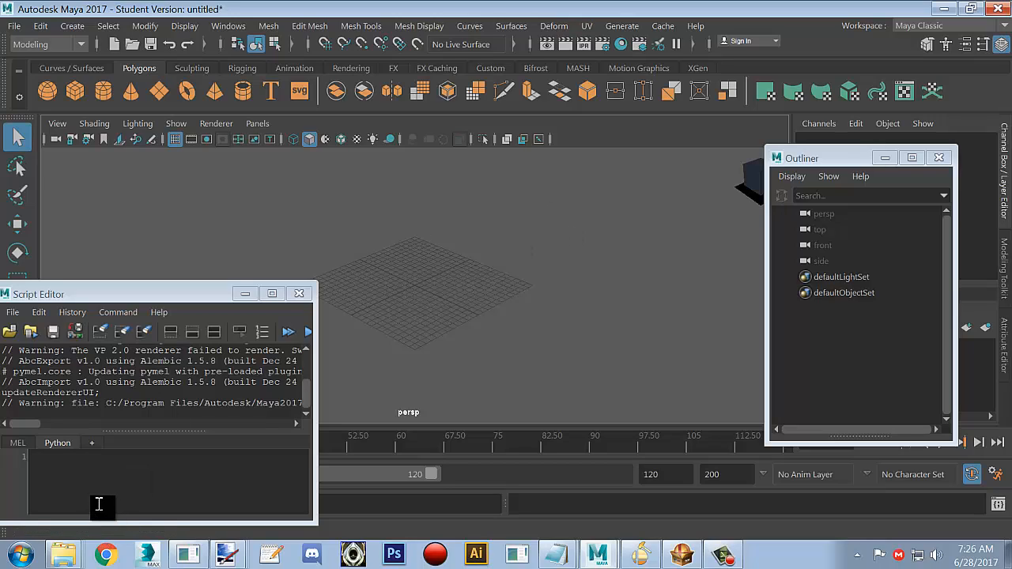
Import sm4sh.dae from Lucario's Model folder into the Maya scene and dismiss the import warnings.
right_click(66, 562)
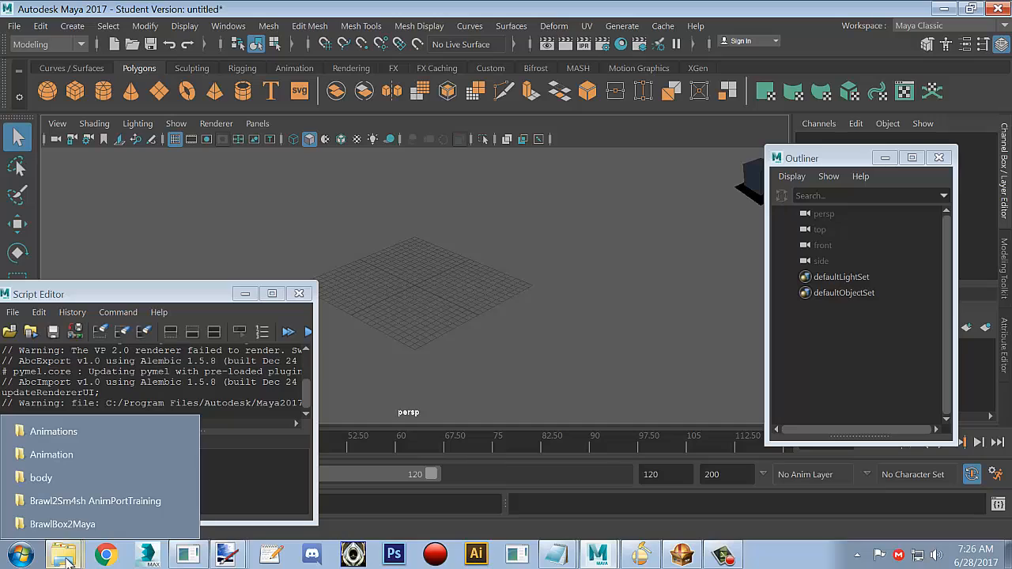
click(78, 453)
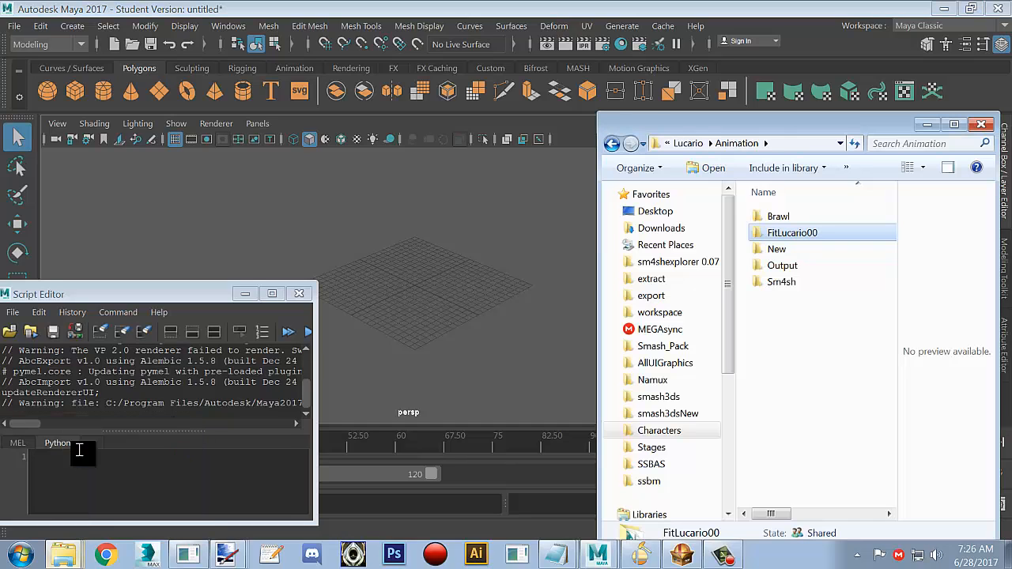
click(691, 144)
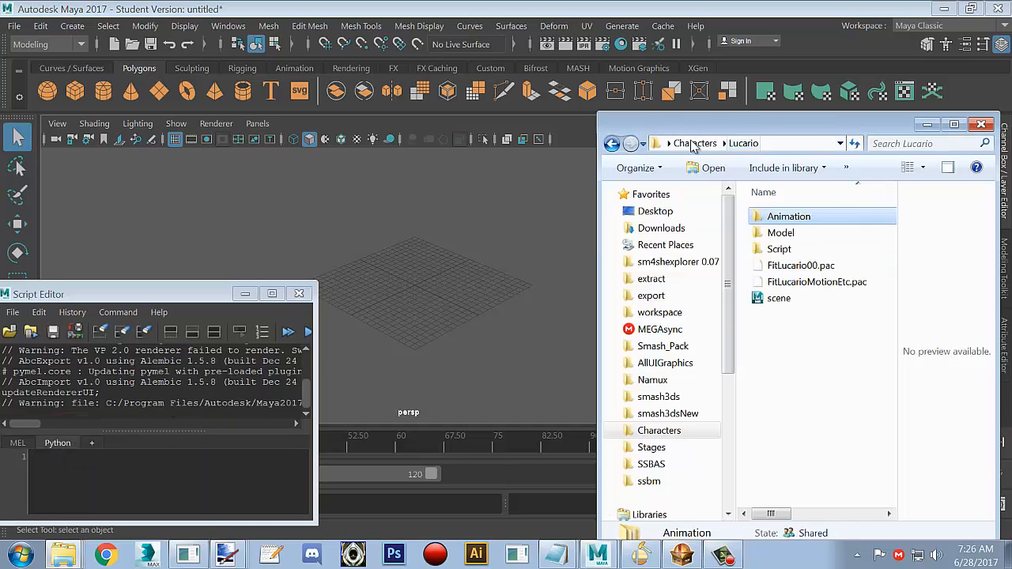
double_click(781, 232)
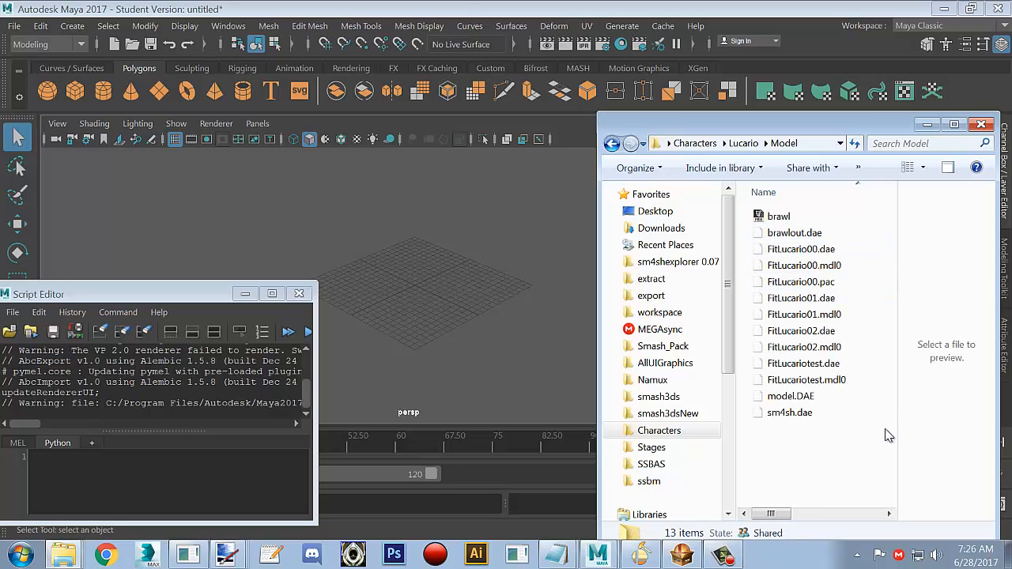
click(787, 414)
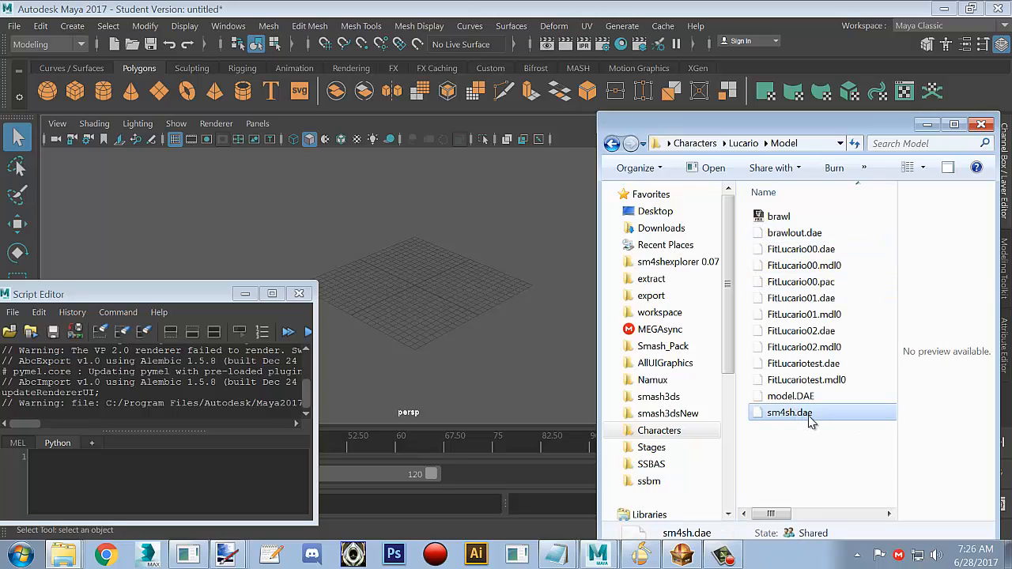
drag(828, 414, 448, 303)
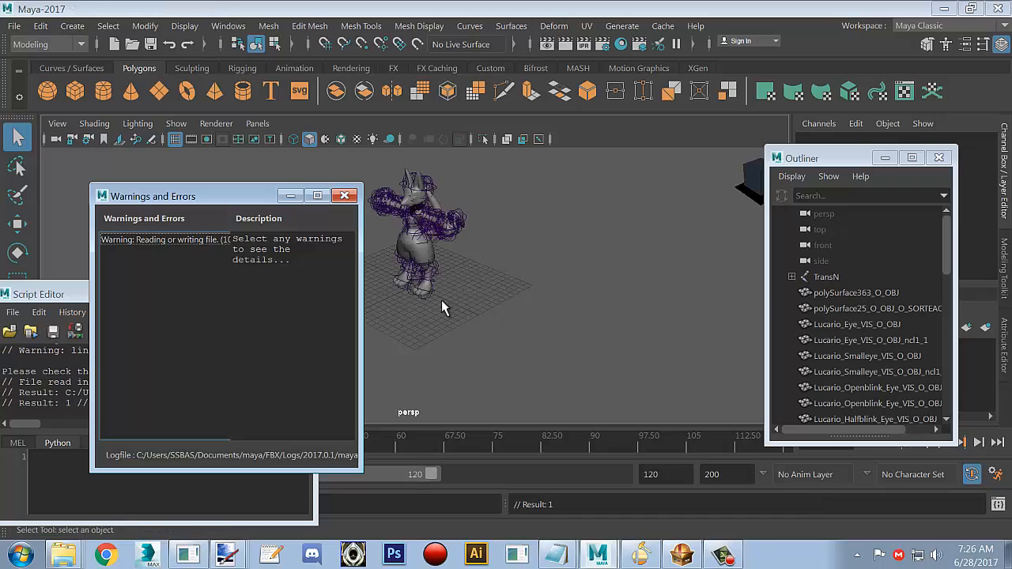
click(345, 196)
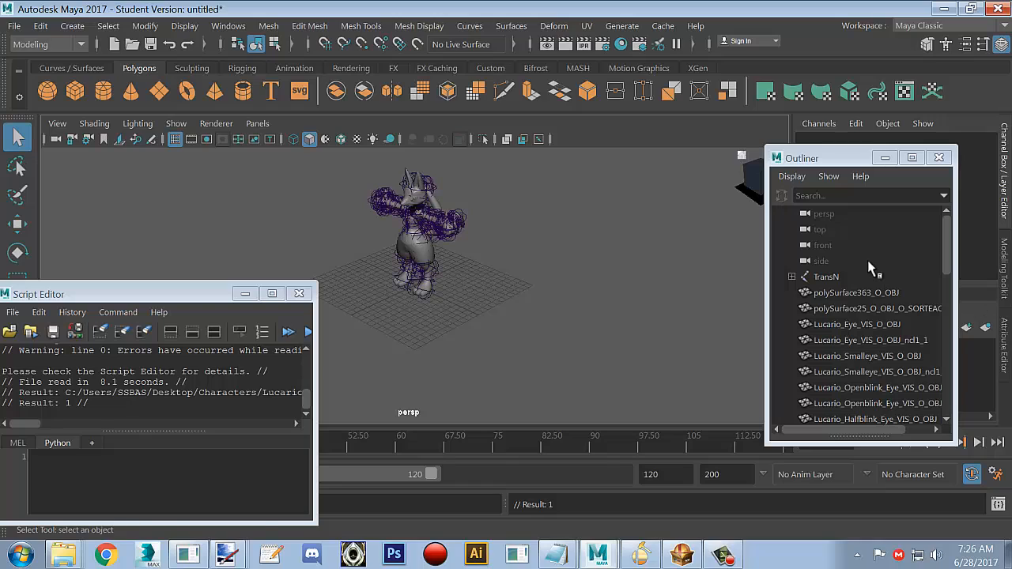
Bring up the Script Editor and a second Outliner, and close the extra Outliner.
click(228, 26)
mouse_move(275, 83)
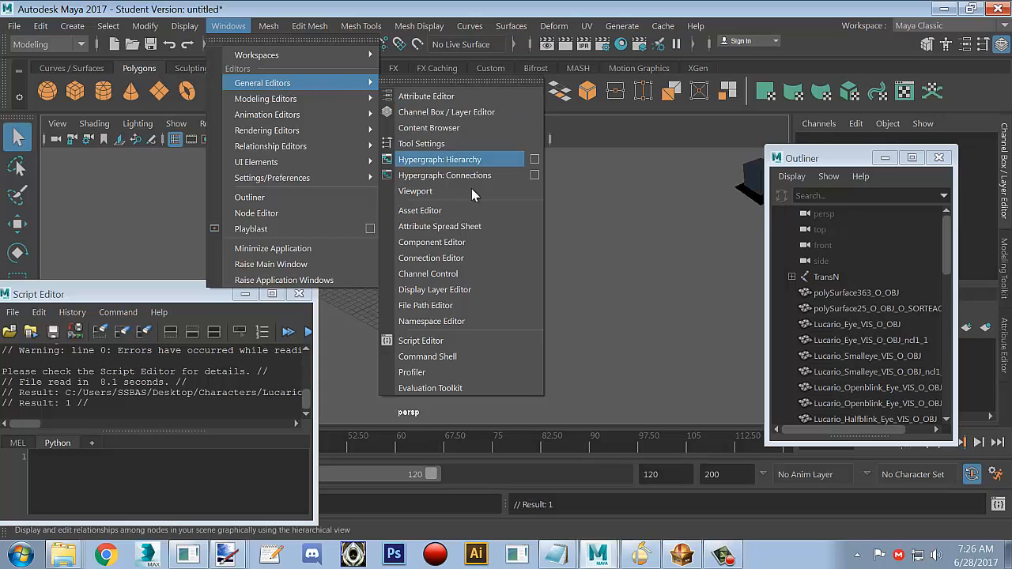
click(452, 342)
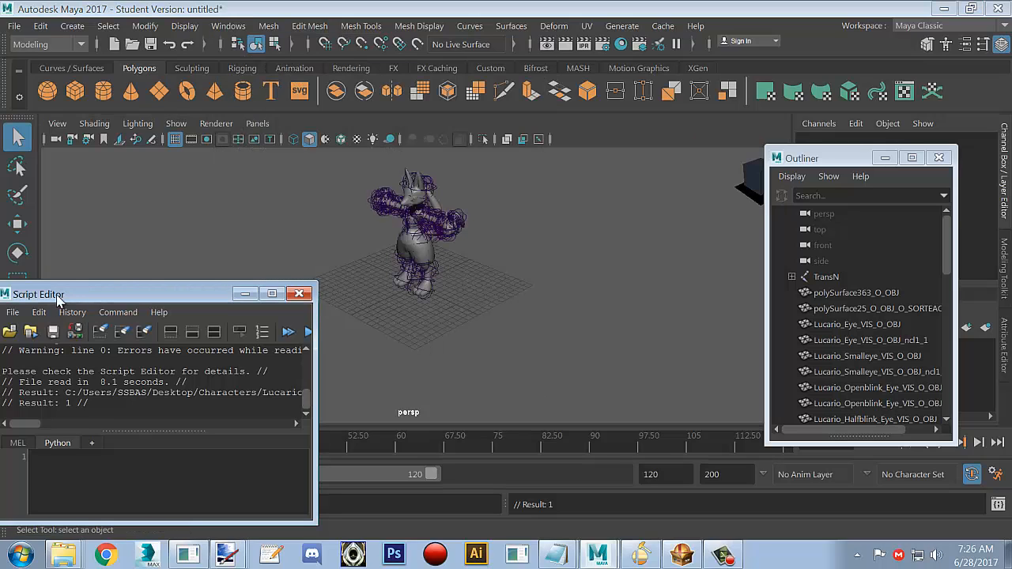
click(227, 26)
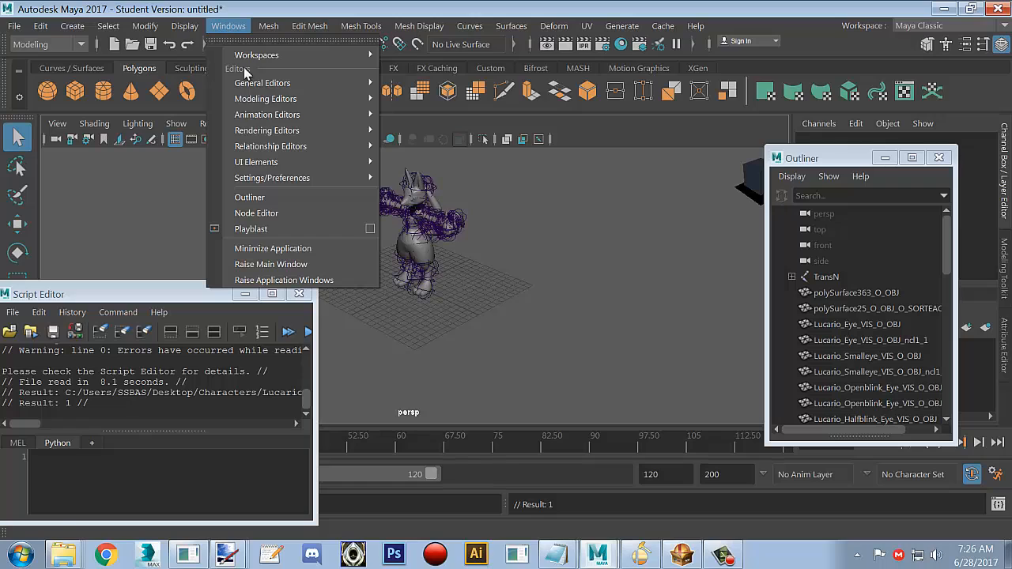
click(266, 196)
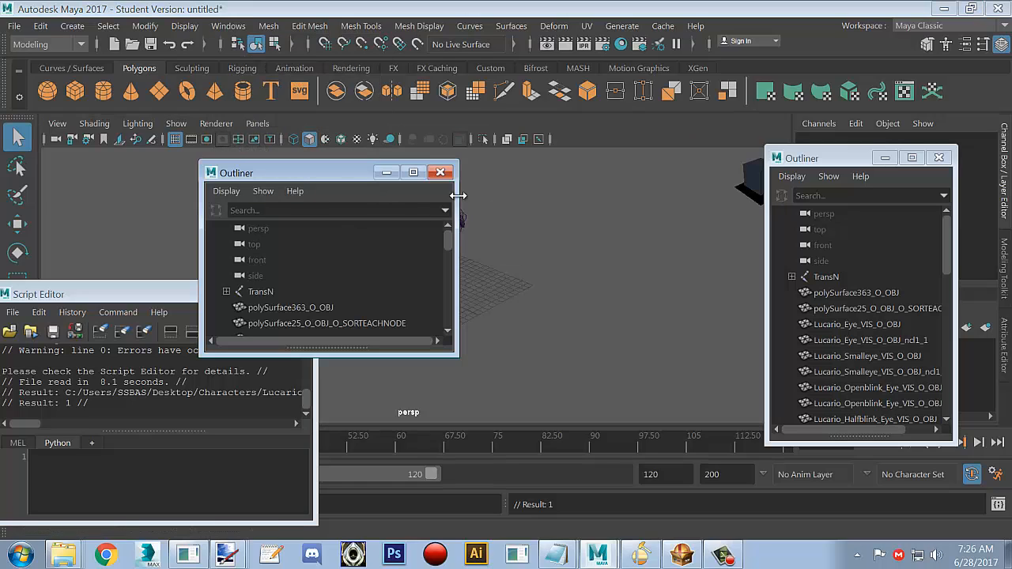
click(429, 176)
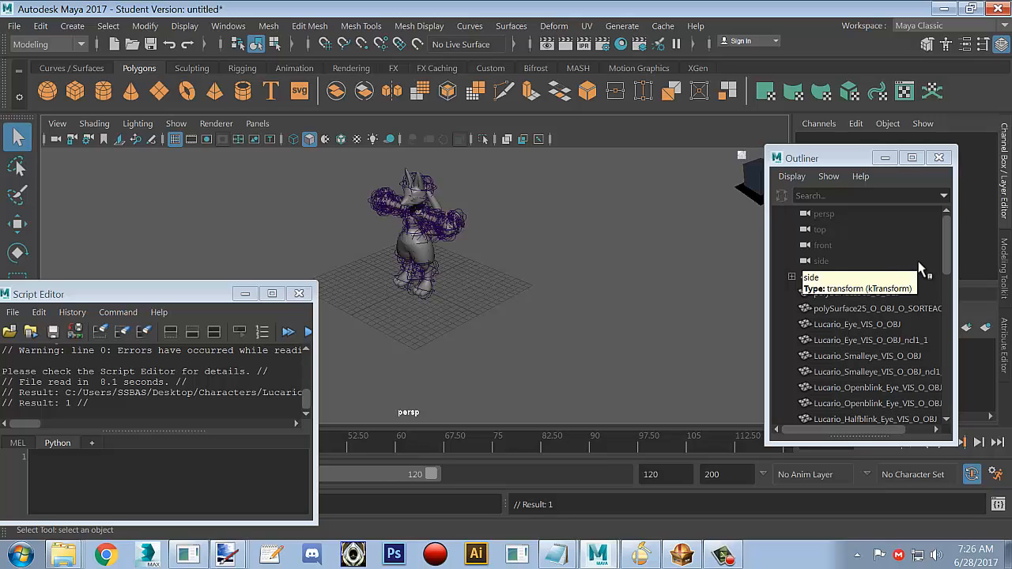
Prefix the TransN joint hierarchy with Sm4sh_ and check the names of its child joints.
click(830, 283)
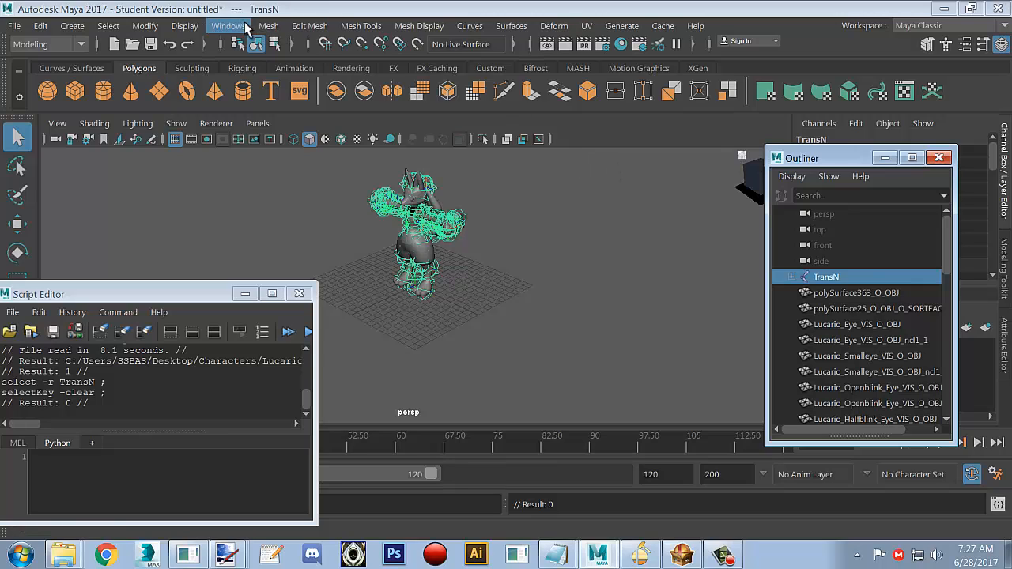
click(145, 26)
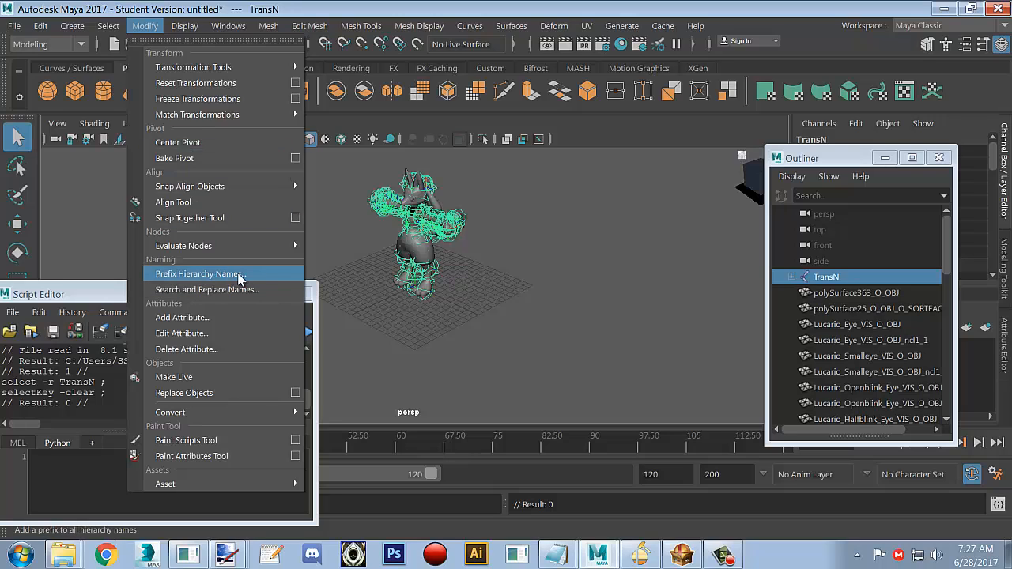
click(239, 275)
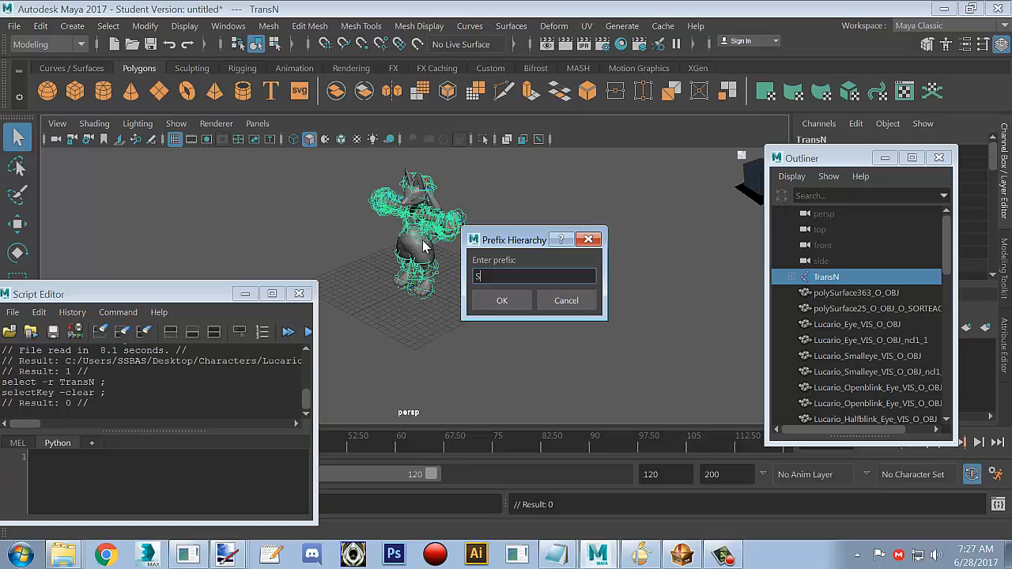
text(m4sh_)
click(500, 301)
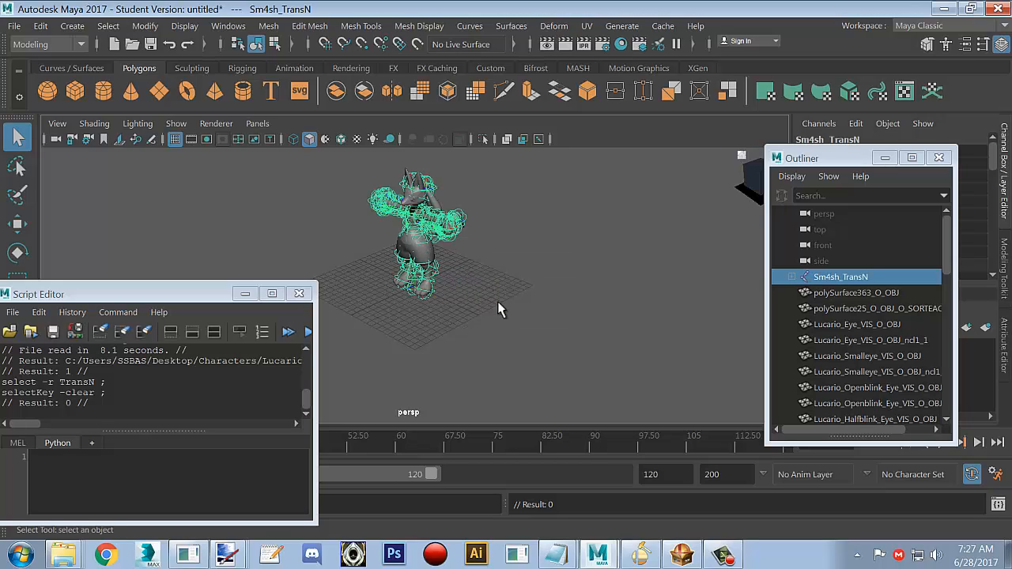
click(792, 276)
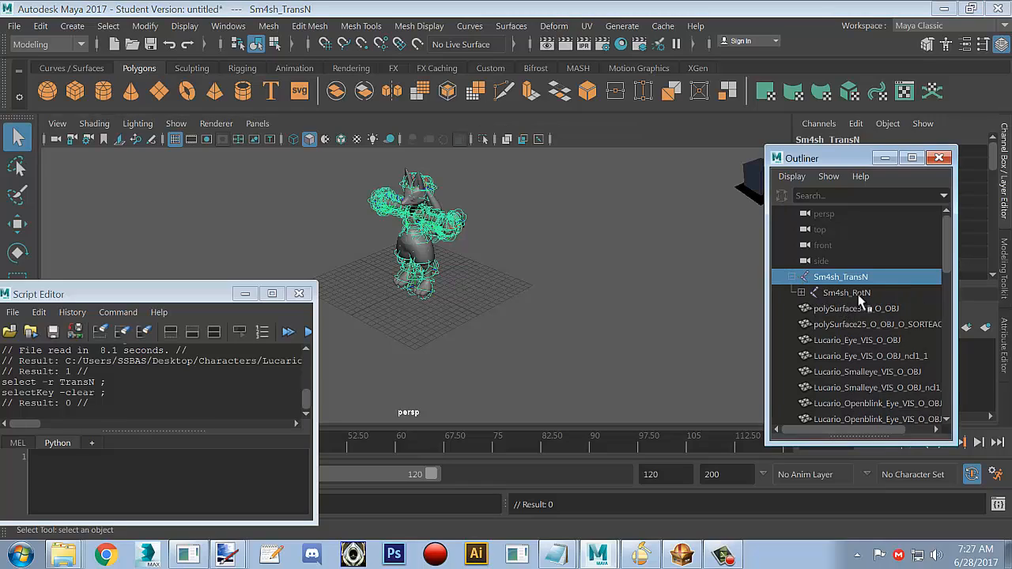
click(801, 293)
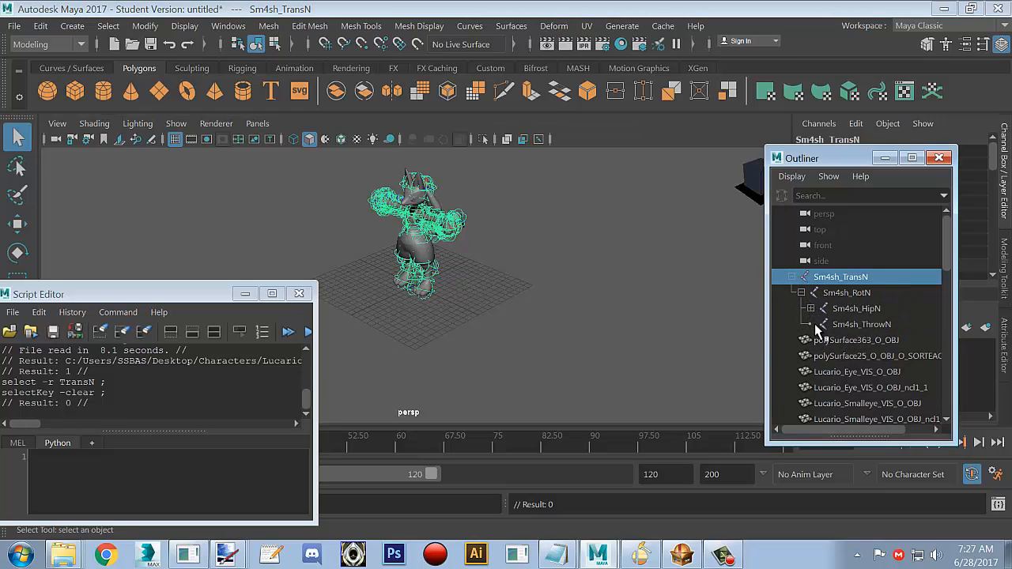
click(792, 277)
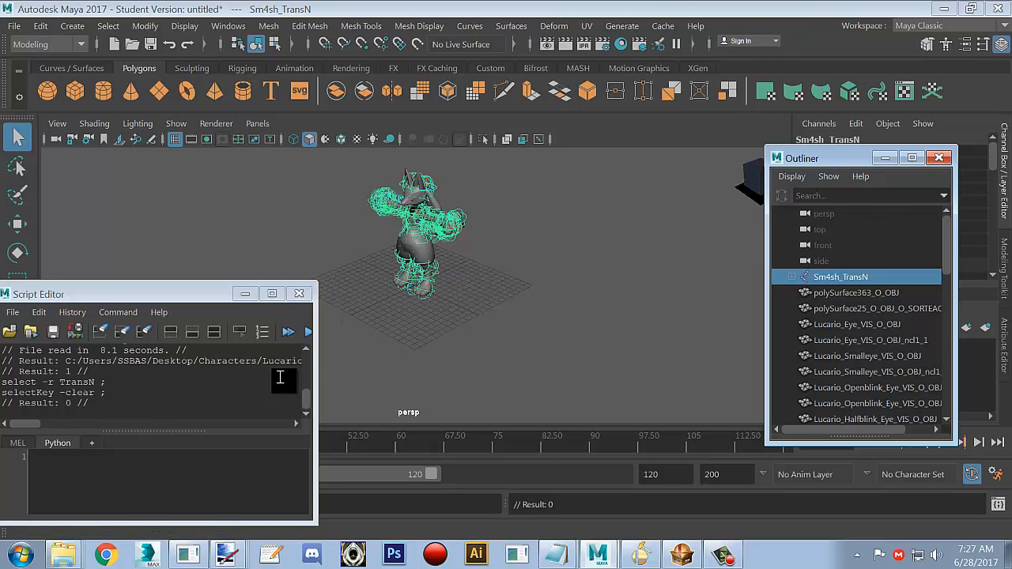
Import FitLucario00.dae from Lucario's Model folder into the same Maya scene and dismiss the import warnings.
right_click(64, 555)
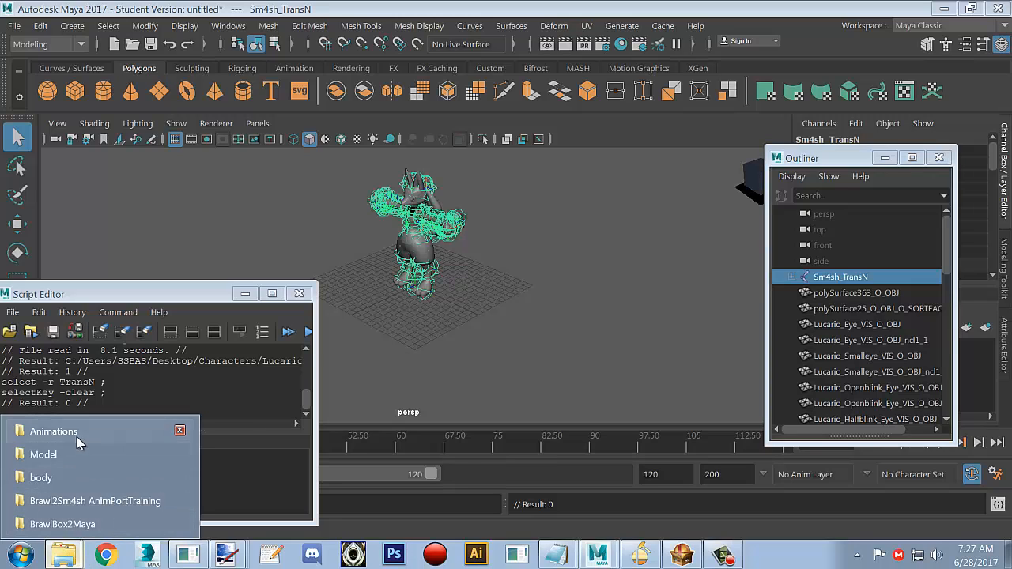
click(66, 459)
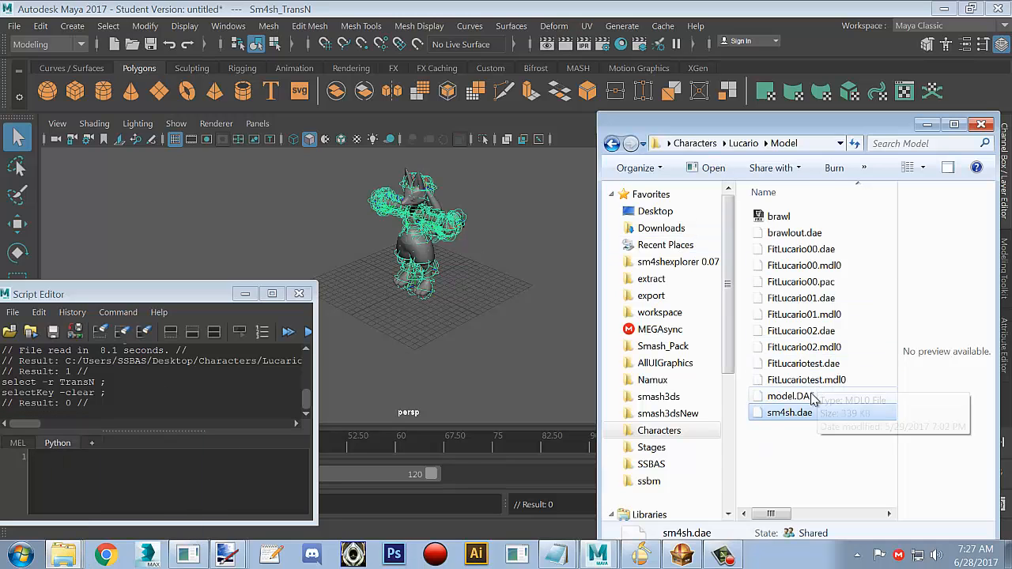
drag(826, 249, 465, 274)
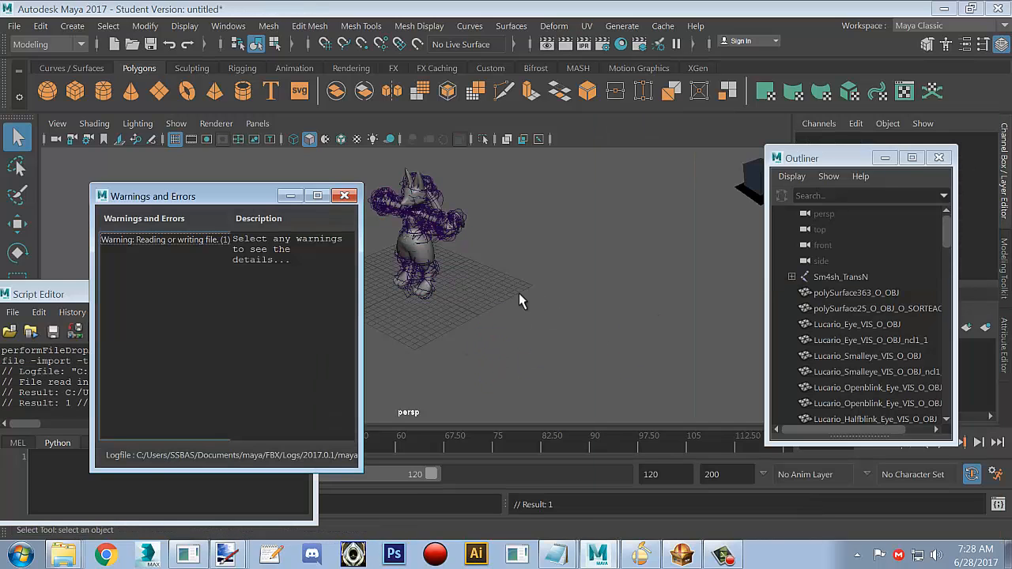
click(344, 195)
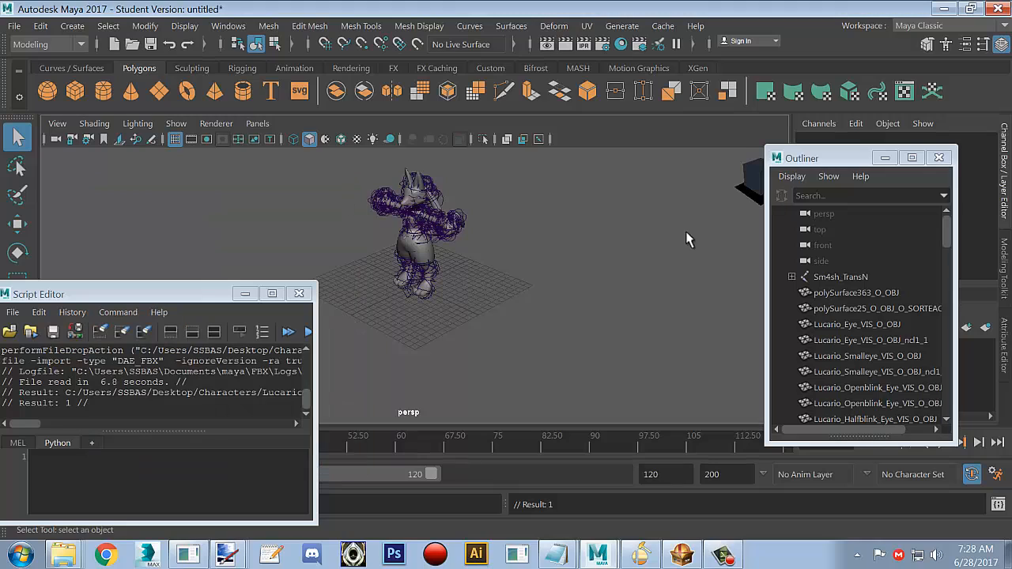
Compare the Sm4sh_TransN and TopN joint hierarchies by selecting each root in the Outliner.
click(854, 279)
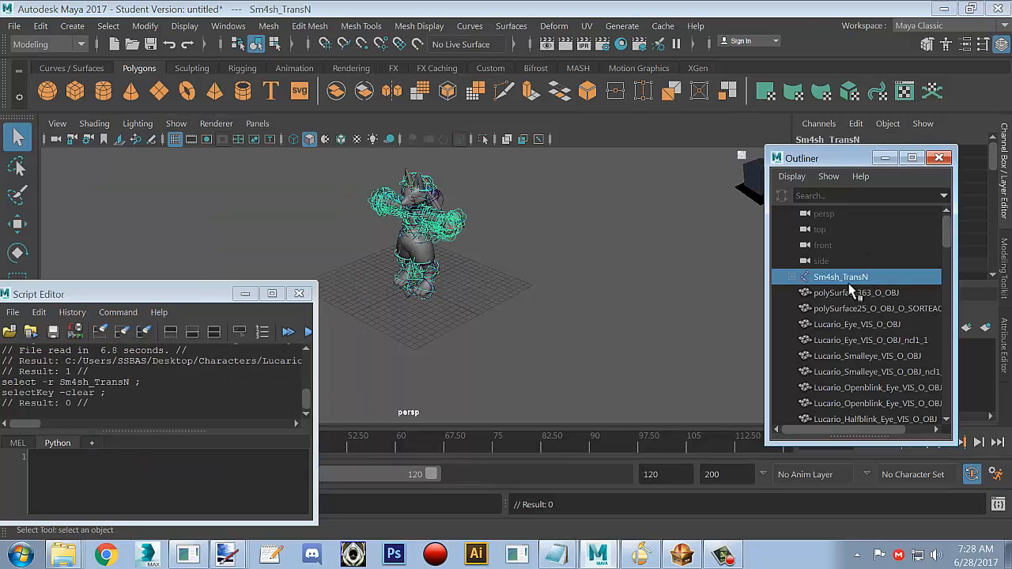
drag(948, 232, 951, 315)
click(837, 327)
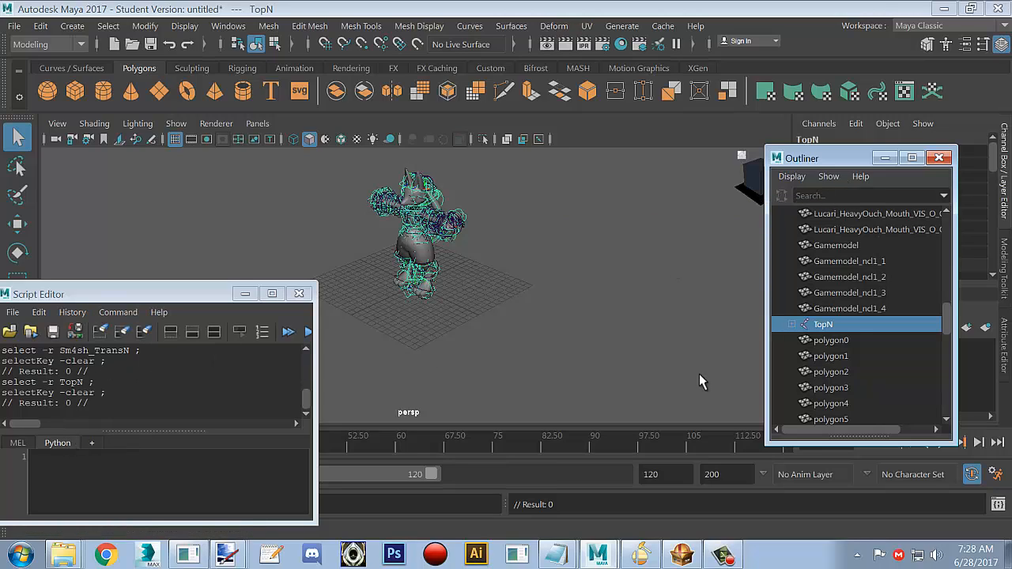
click(849, 340)
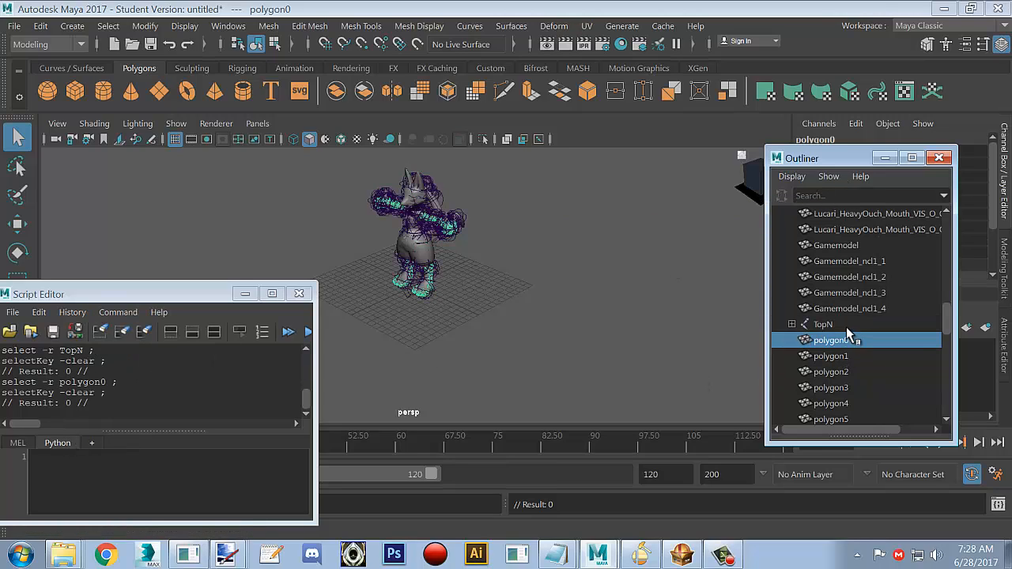
click(846, 326)
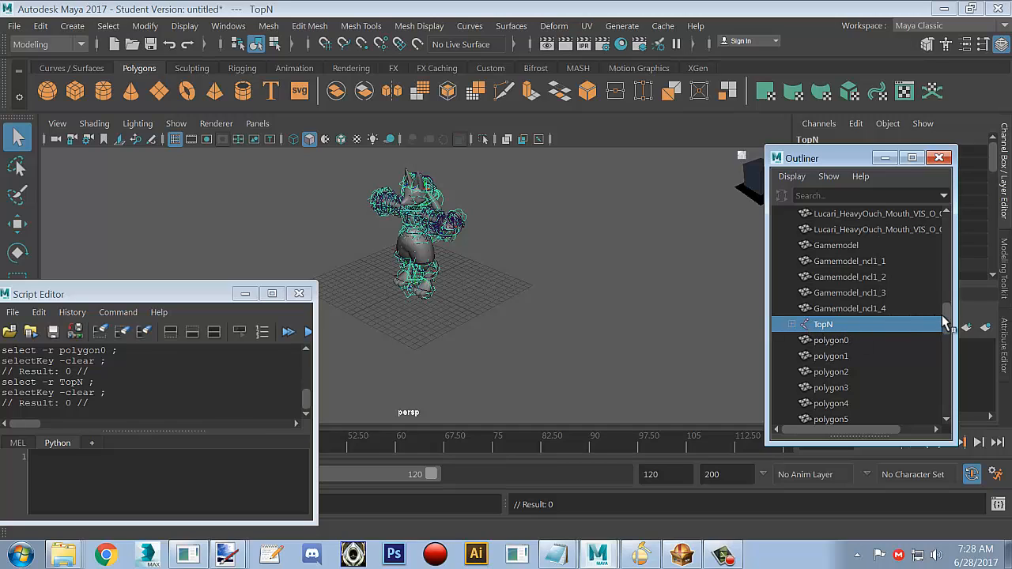
drag(948, 324, 952, 235)
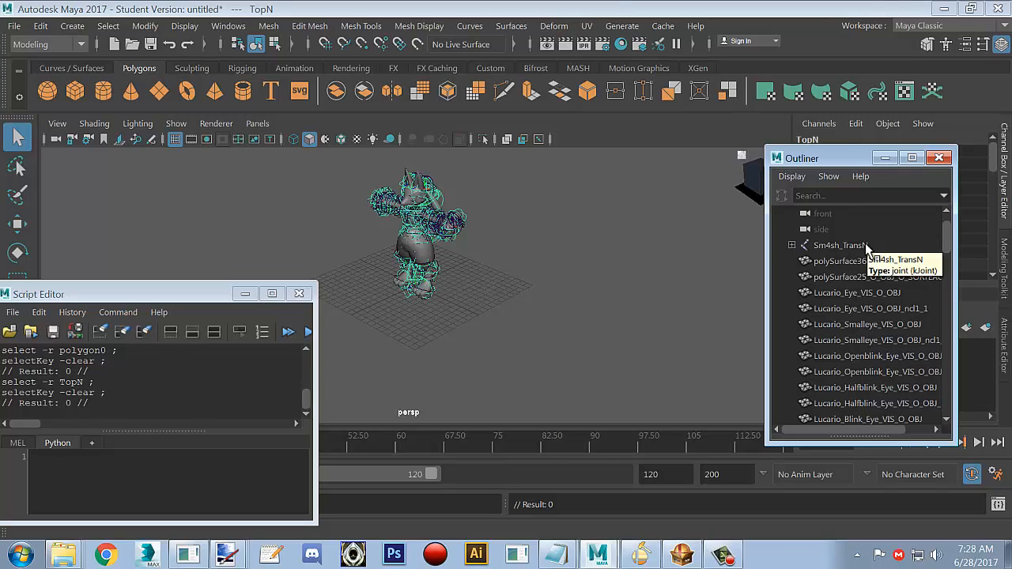
Add Sm4sh_TransN to the TopN selection and run the HierarchyConstrain_Good_Brawl2Sm4sh Python script from the Brawl 2 Sm4sh animation folder in the Script Editor.
ctrl+click(840, 245)
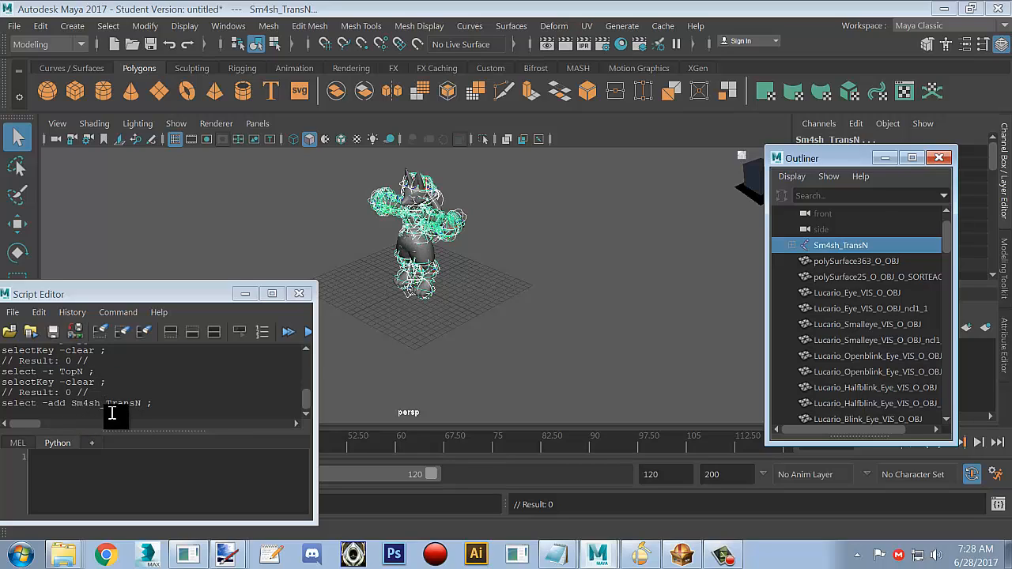
click(33, 455)
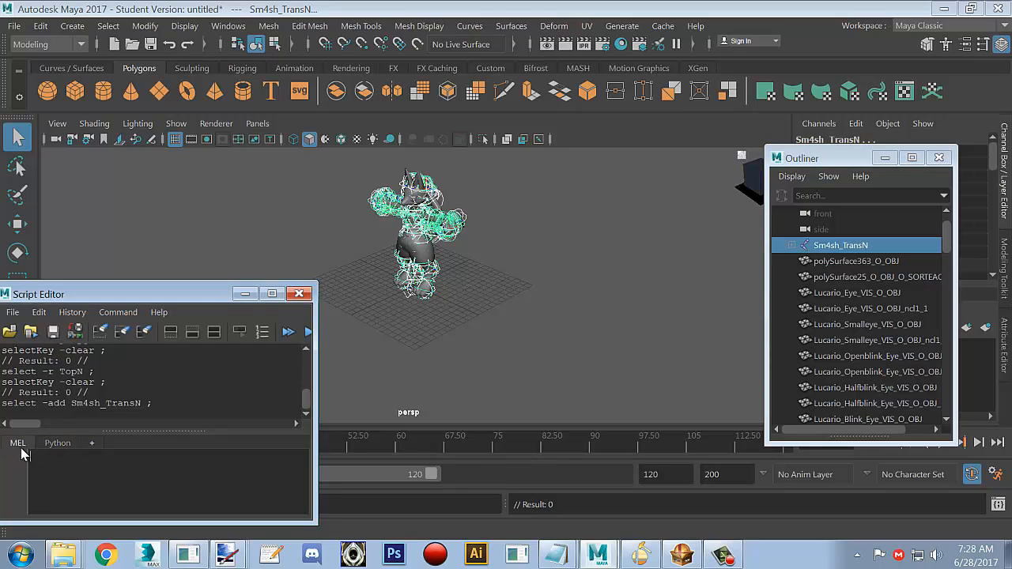
right_click(65, 554)
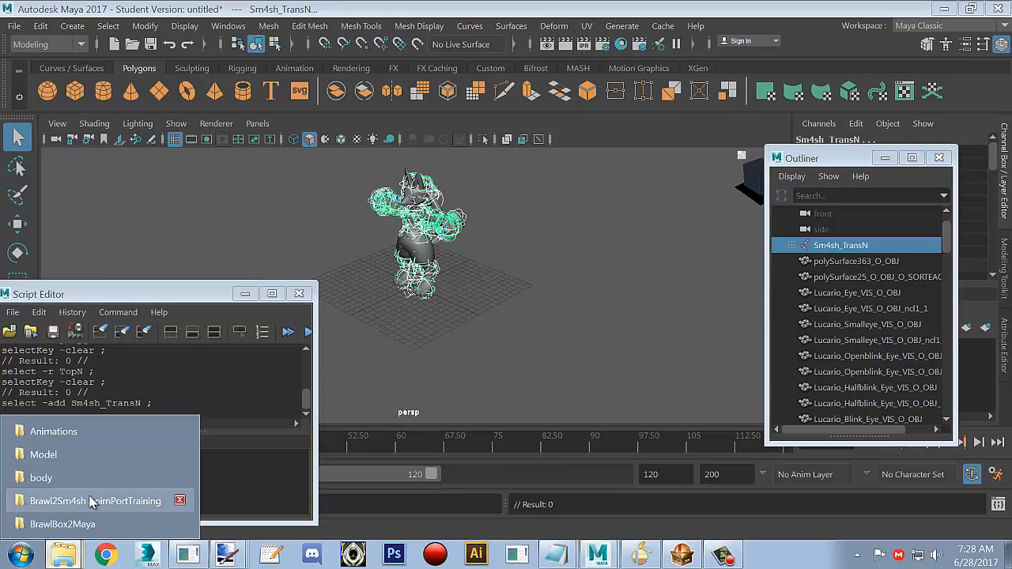
click(95, 523)
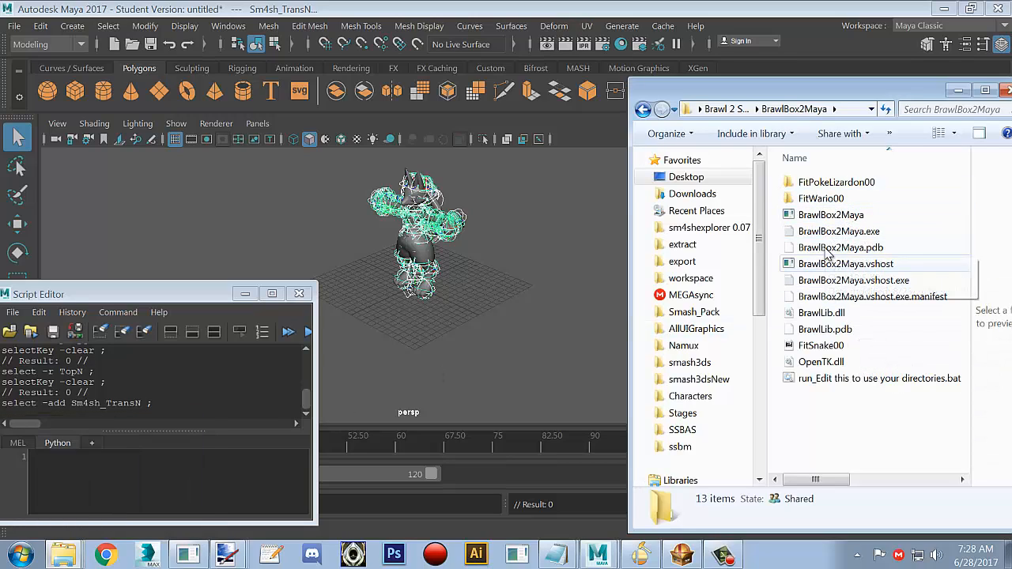
click(723, 109)
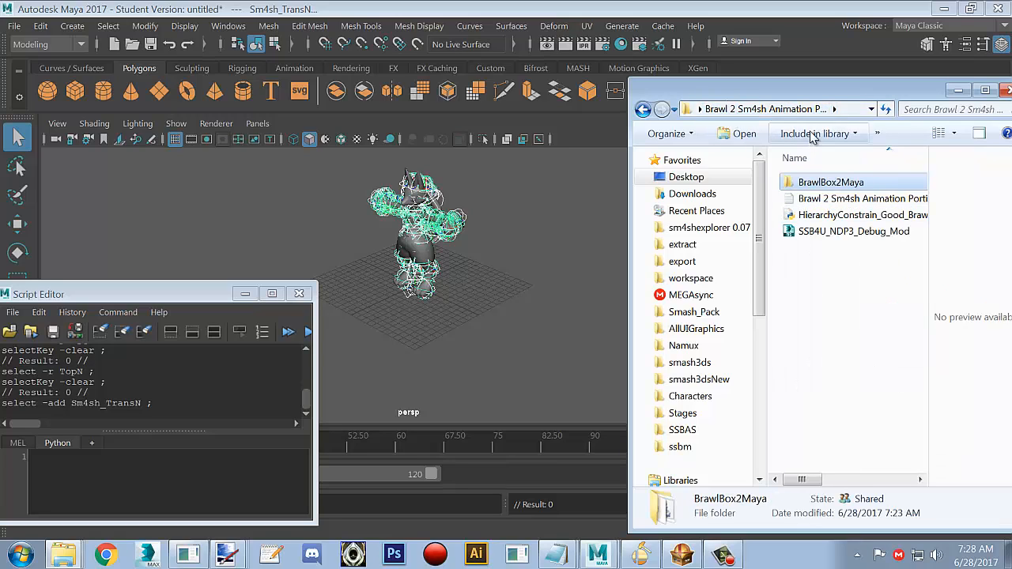
click(830, 217)
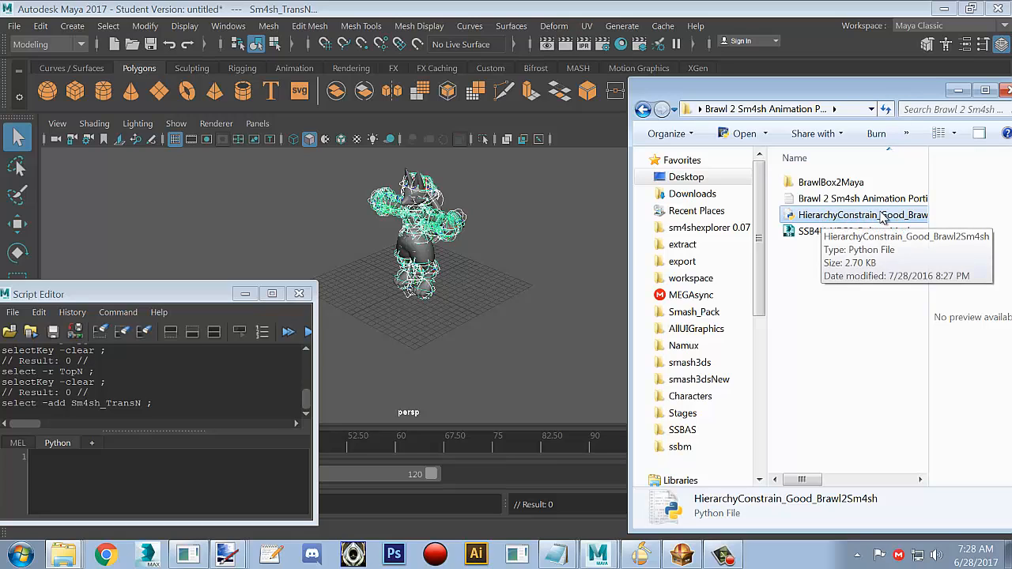
drag(874, 217, 181, 482)
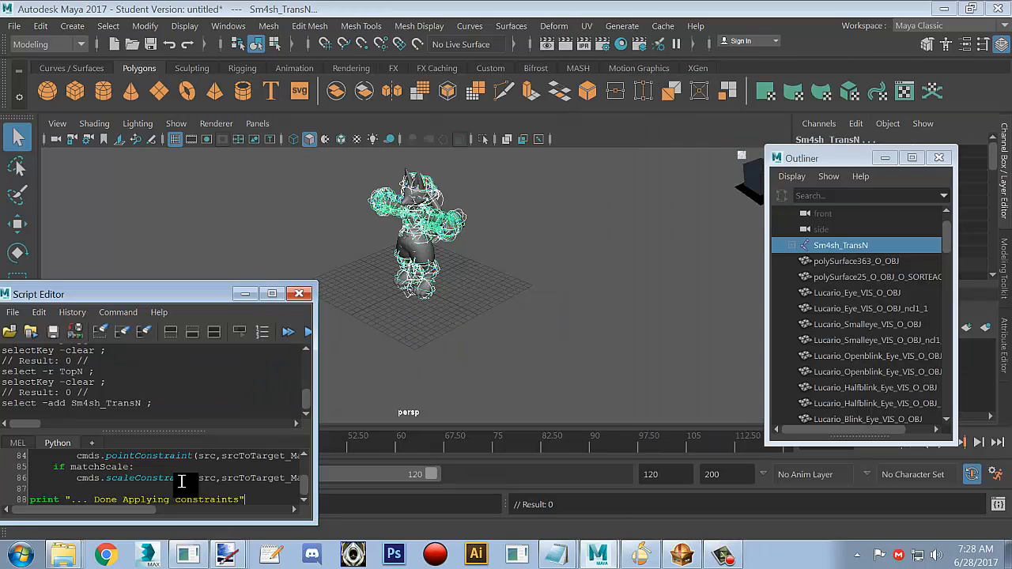
click(308, 332)
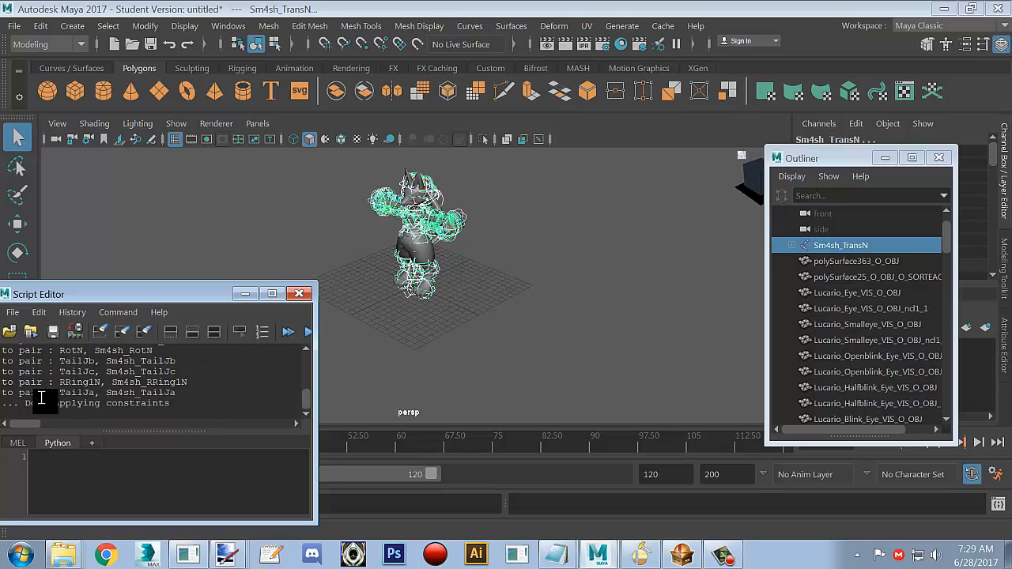
Select the TopN joint in the Outliner to inspect the constrained Brawl skeleton.
click(868, 308)
scroll(866, 310, down, 5)
scroll(866, 310, down, 5)
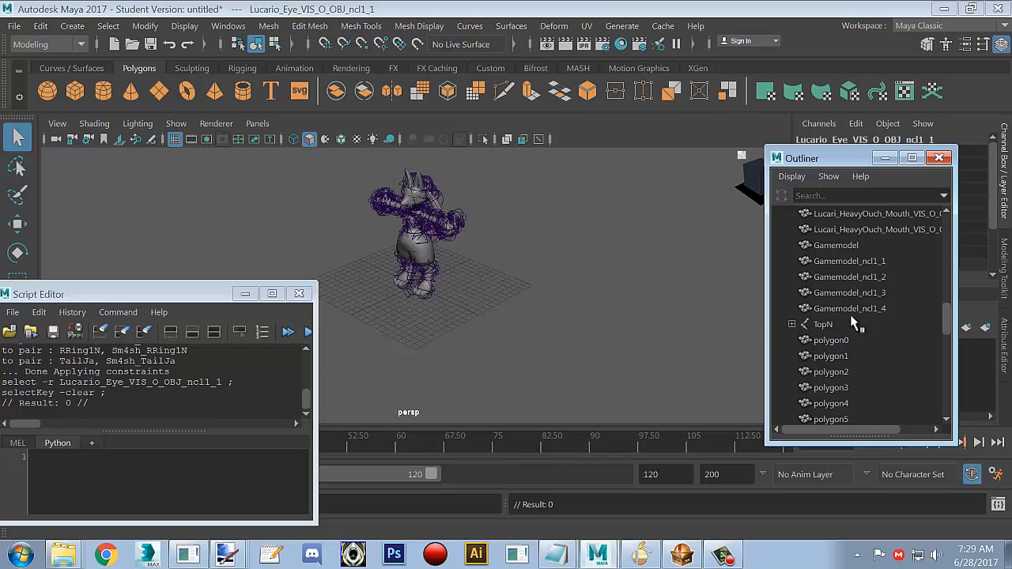
click(841, 325)
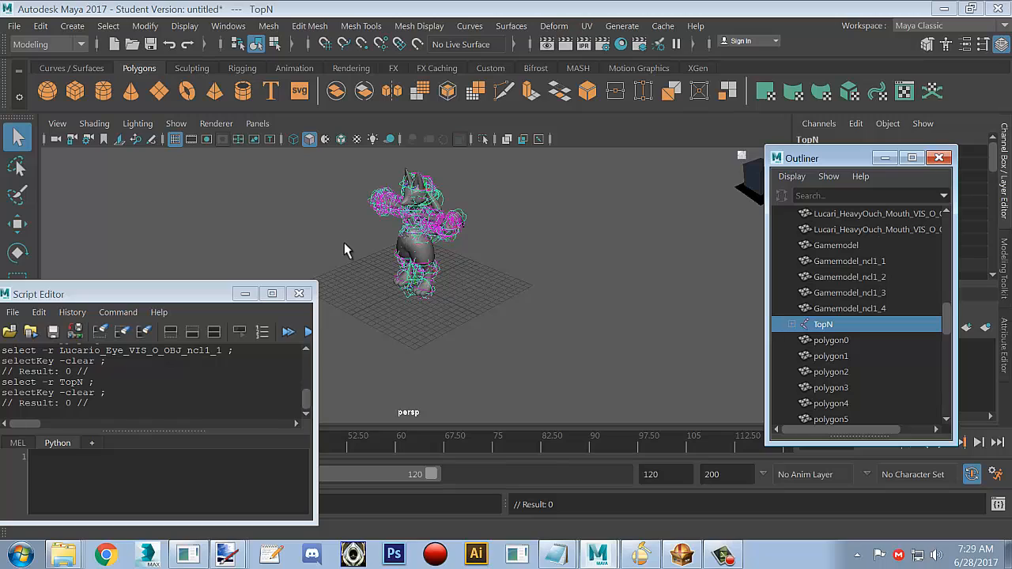
click(12, 27)
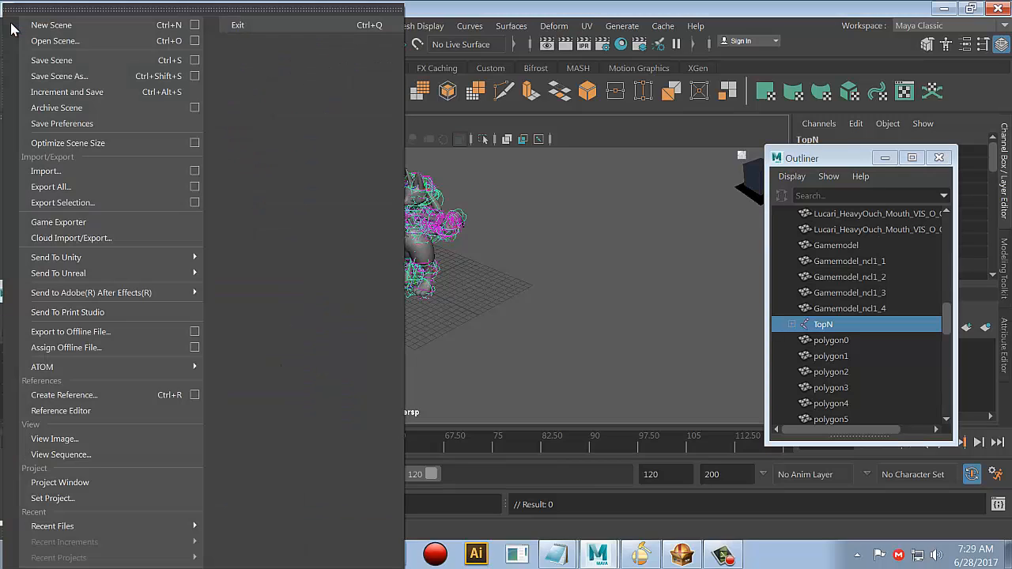
click(84, 76)
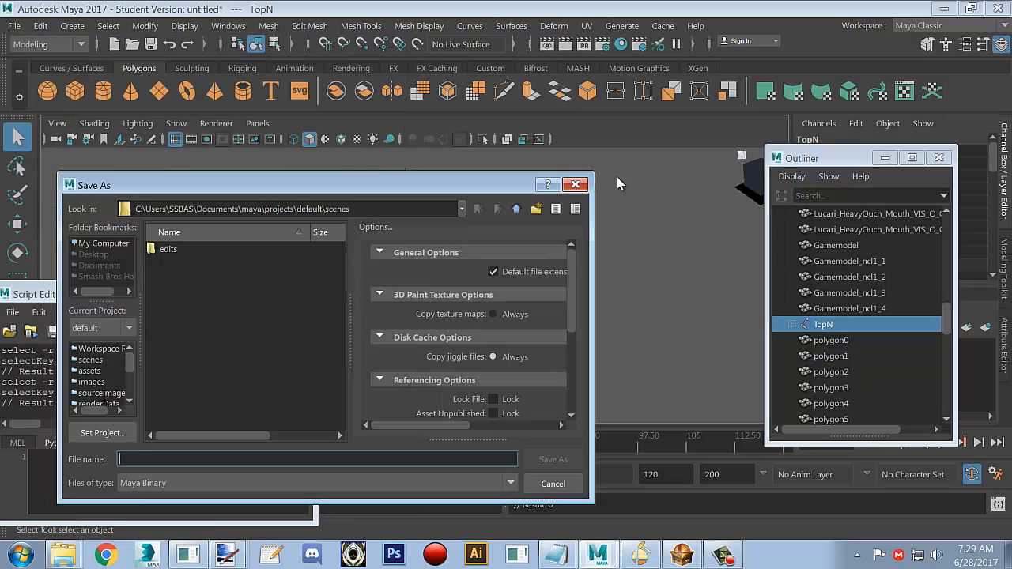
click(516, 208)
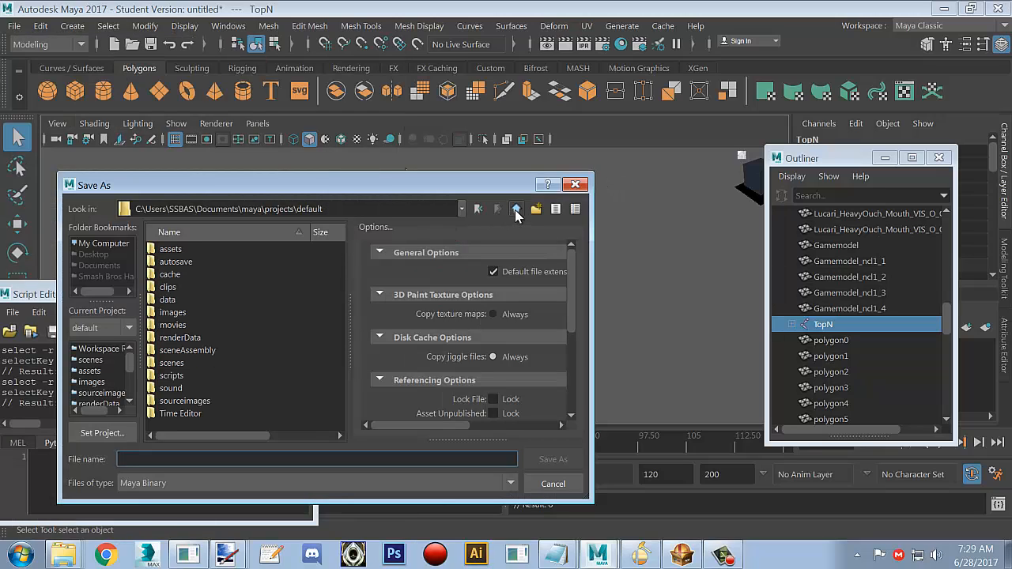
click(516, 209)
click(516, 209)
click(517, 209)
click(517, 209)
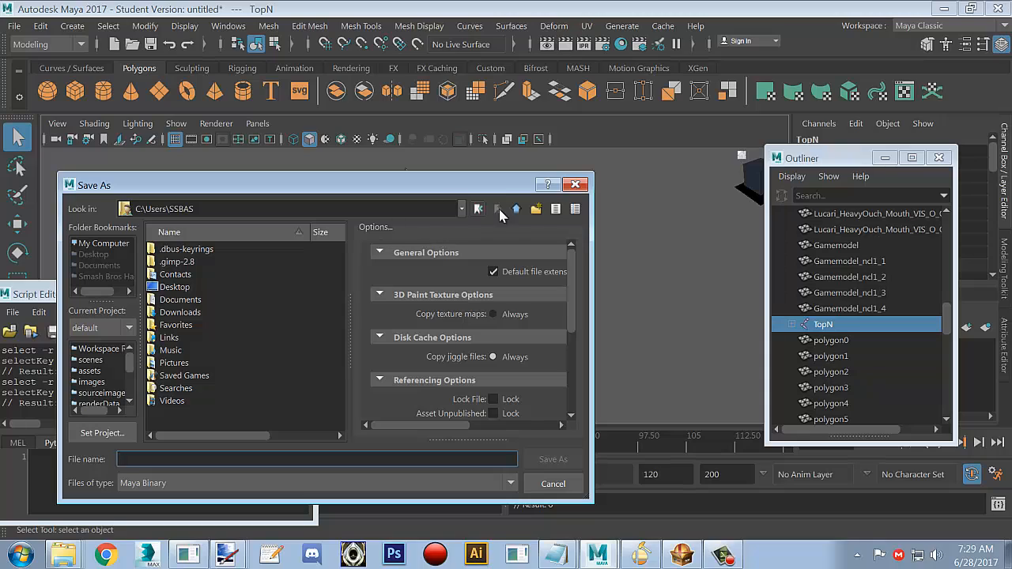
double_click(177, 287)
double_click(185, 289)
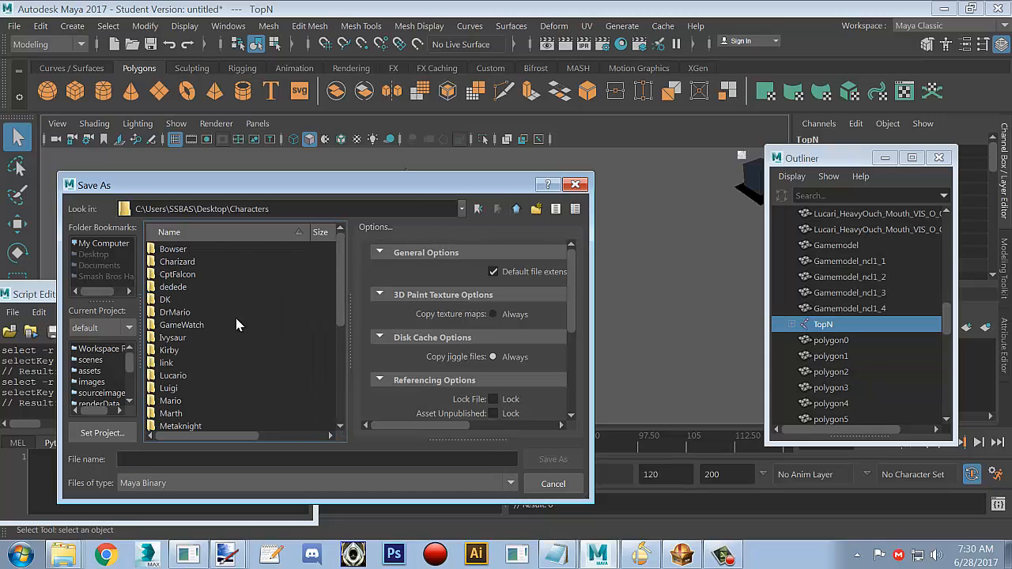
double_click(181, 376)
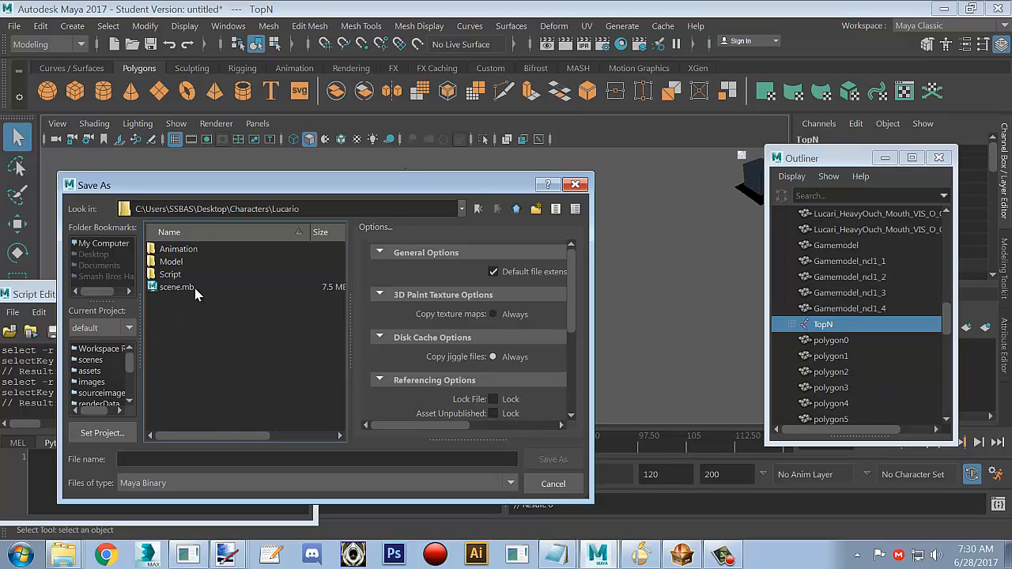
click(195, 291)
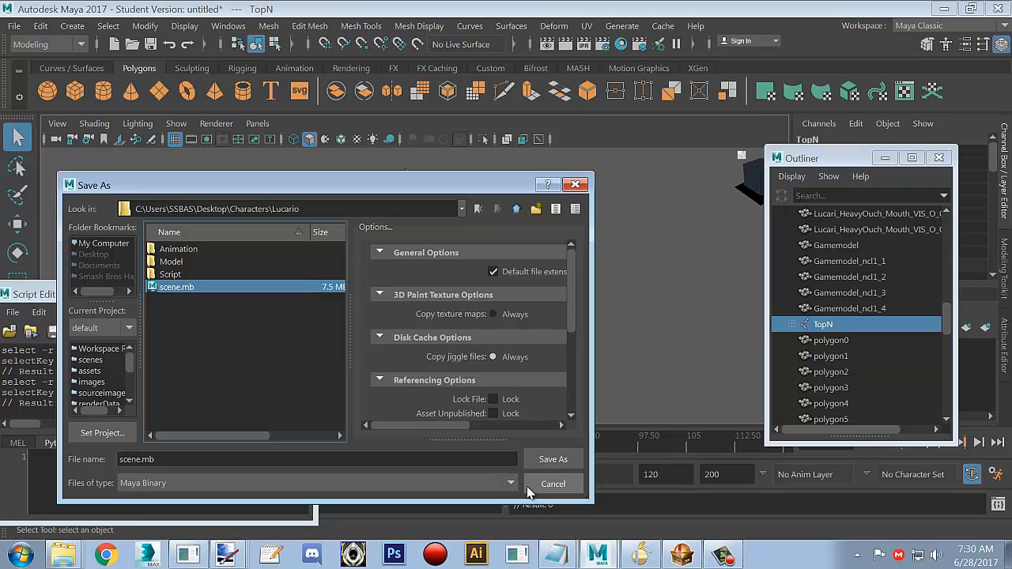
click(552, 484)
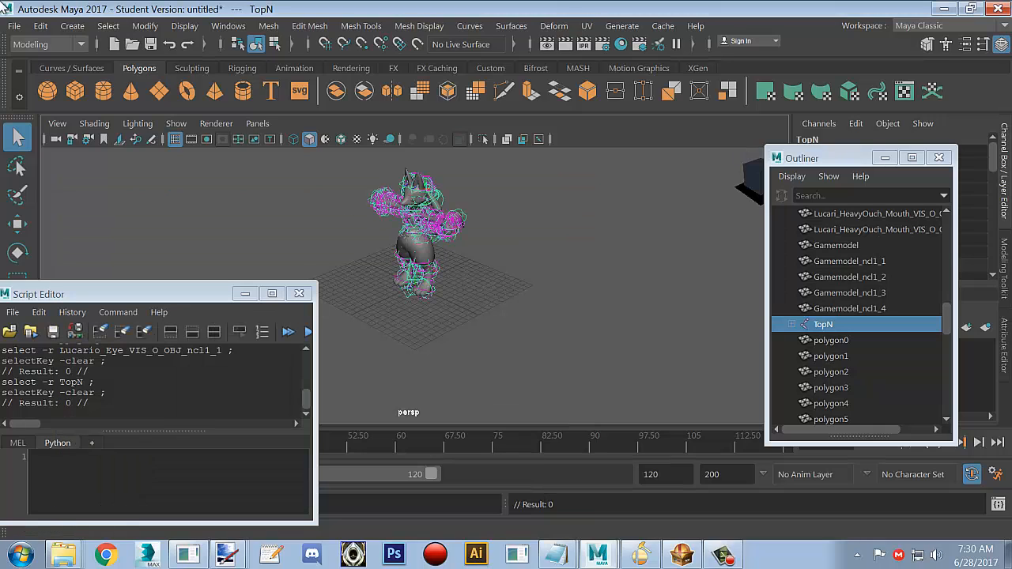
Open scene.mb from Desktop\Characters\Lucario without saving the untitled scene, and continue past the student version notice.
click(13, 27)
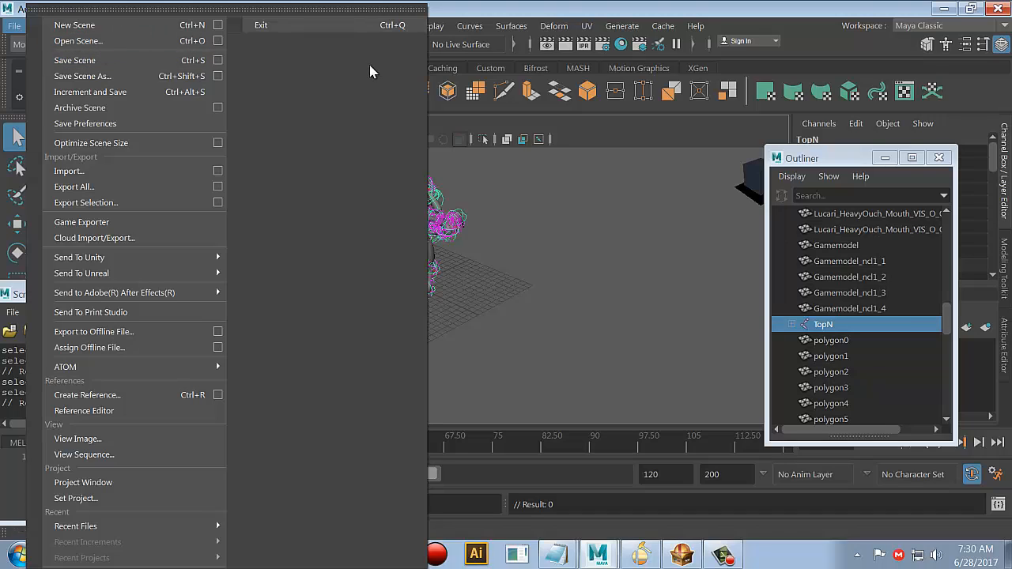
click(180, 43)
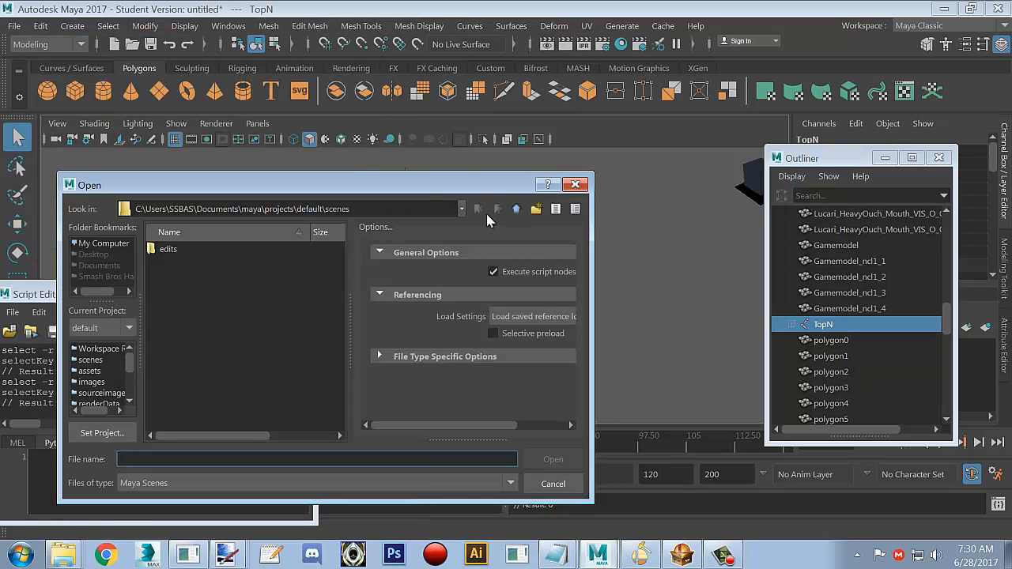
click(515, 210)
click(516, 210)
click(516, 209)
click(516, 210)
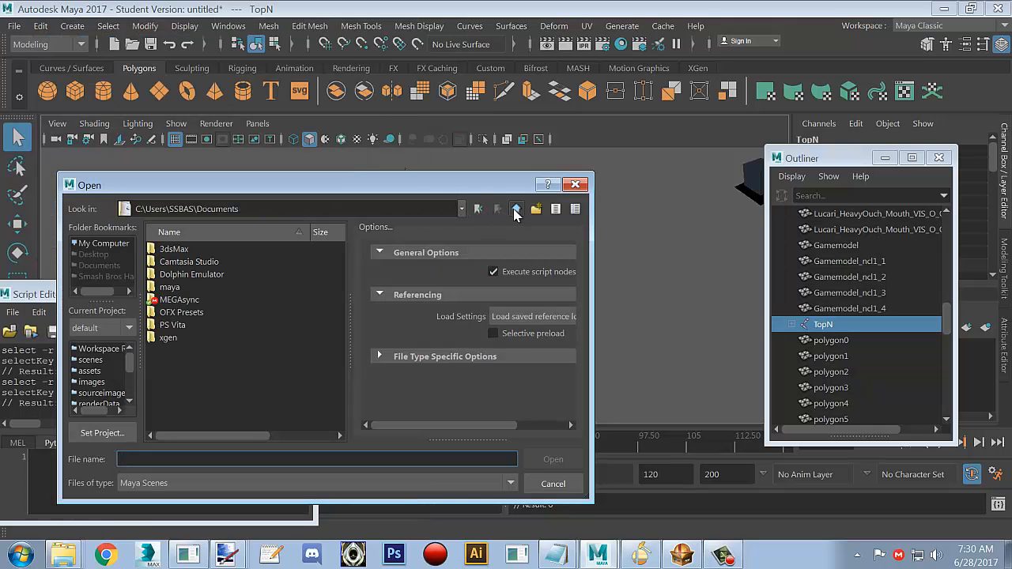
click(516, 209)
double_click(180, 290)
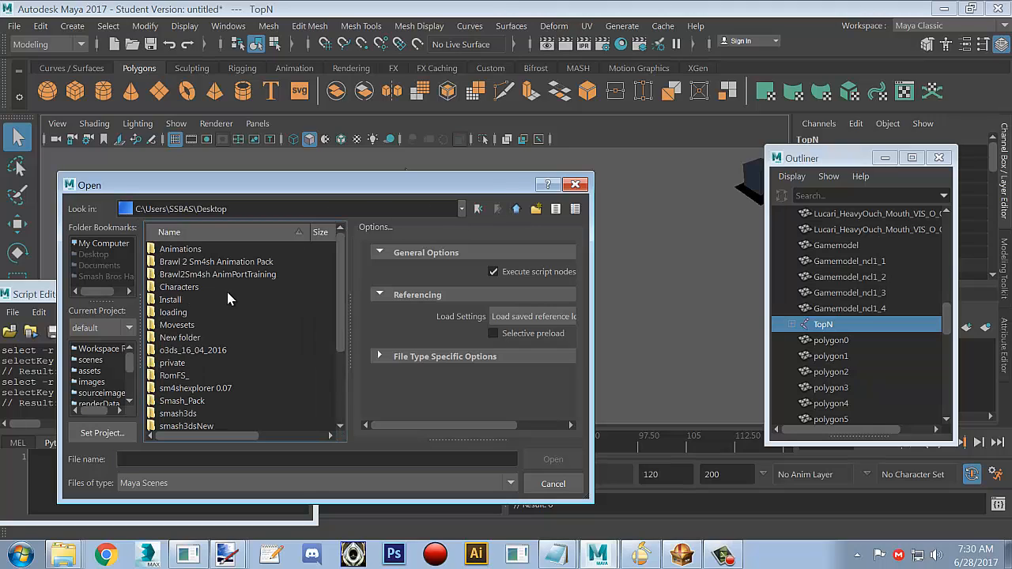
double_click(196, 289)
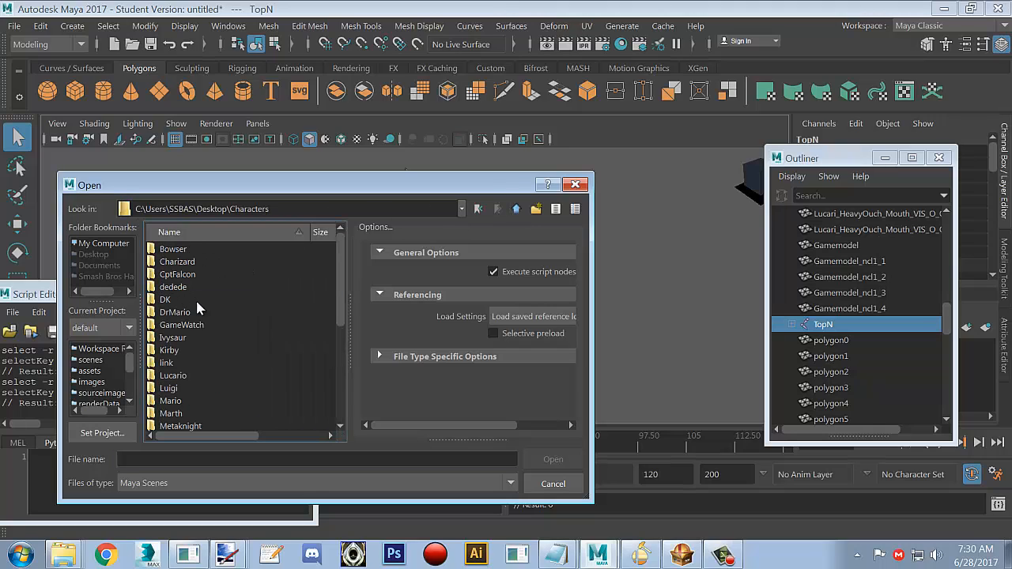
double_click(166, 375)
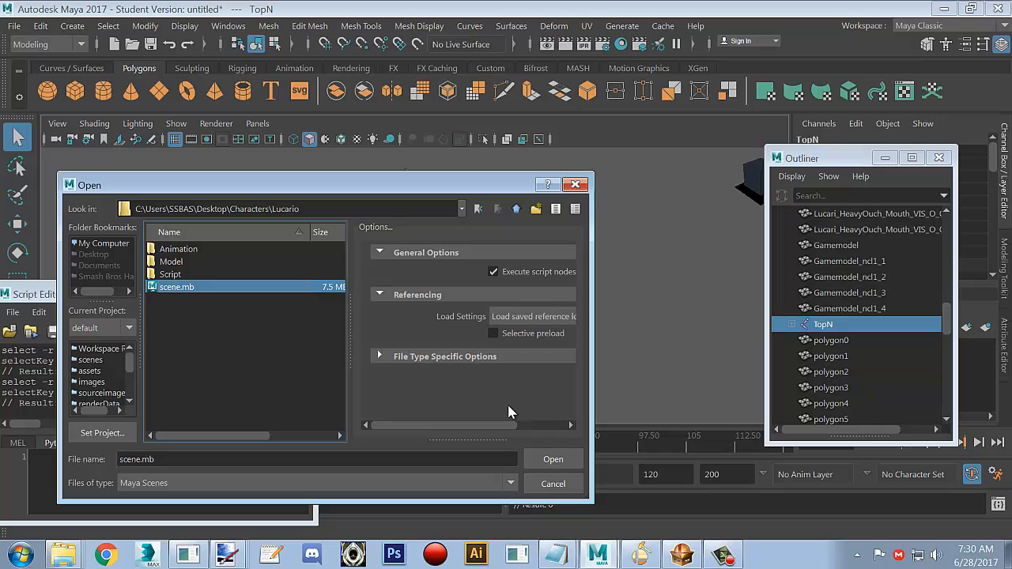
click(540, 460)
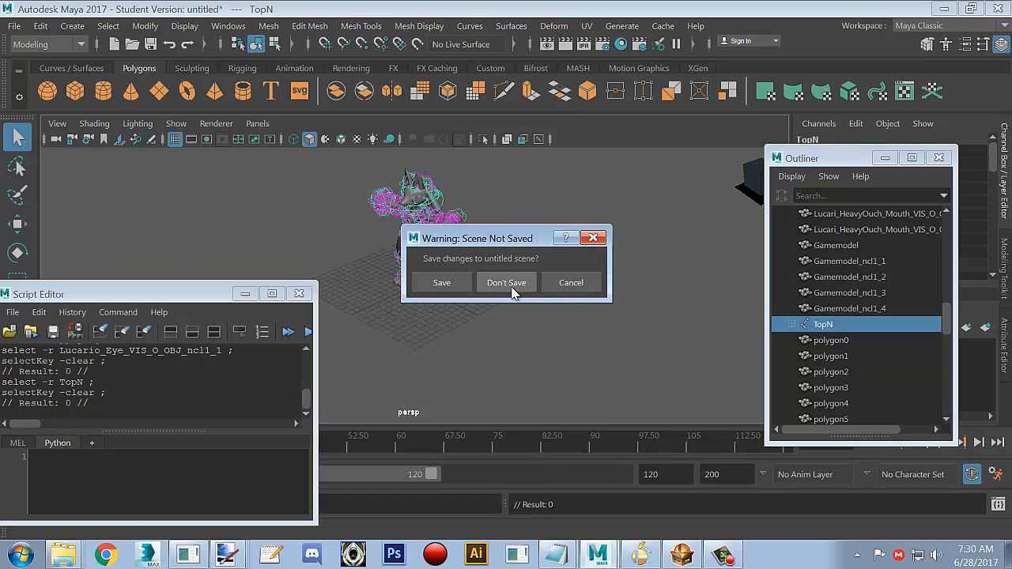
click(513, 293)
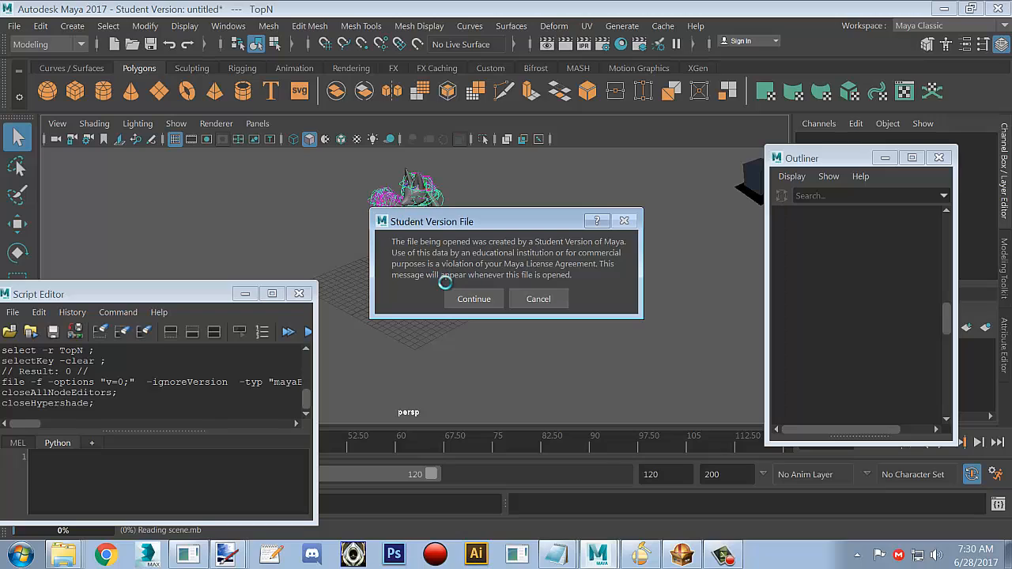
click(465, 298)
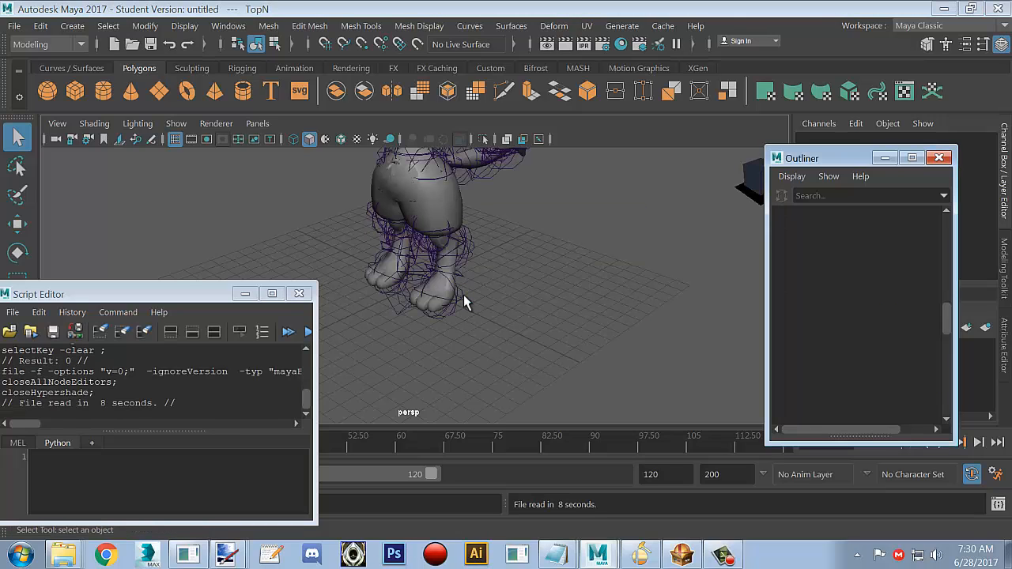
Inspect the Lucario model and select the Sm4sh_TransN joint hierarchy in the Outliner.
scroll(500, 257, down, 5)
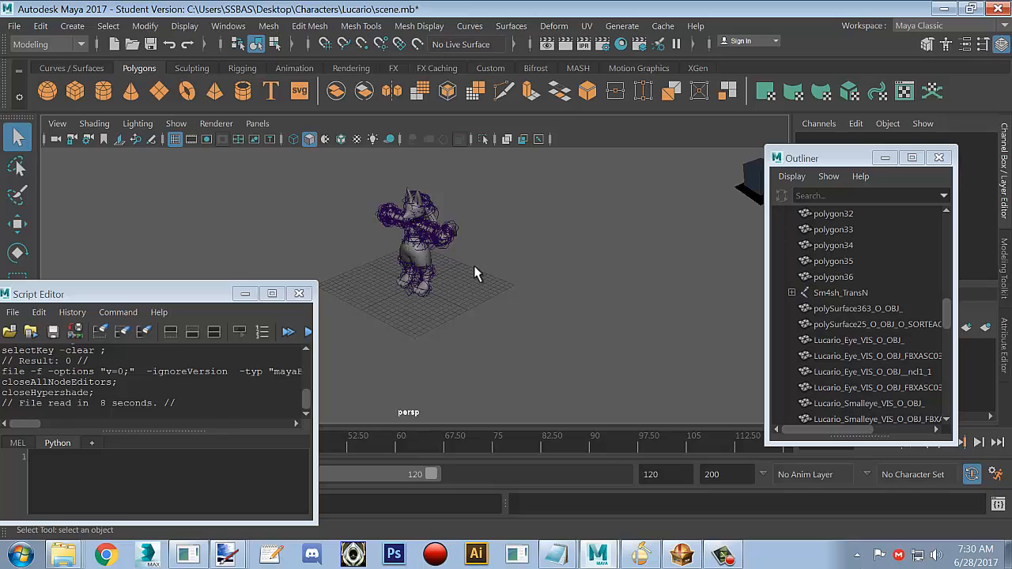
scroll(474, 267, up, 2)
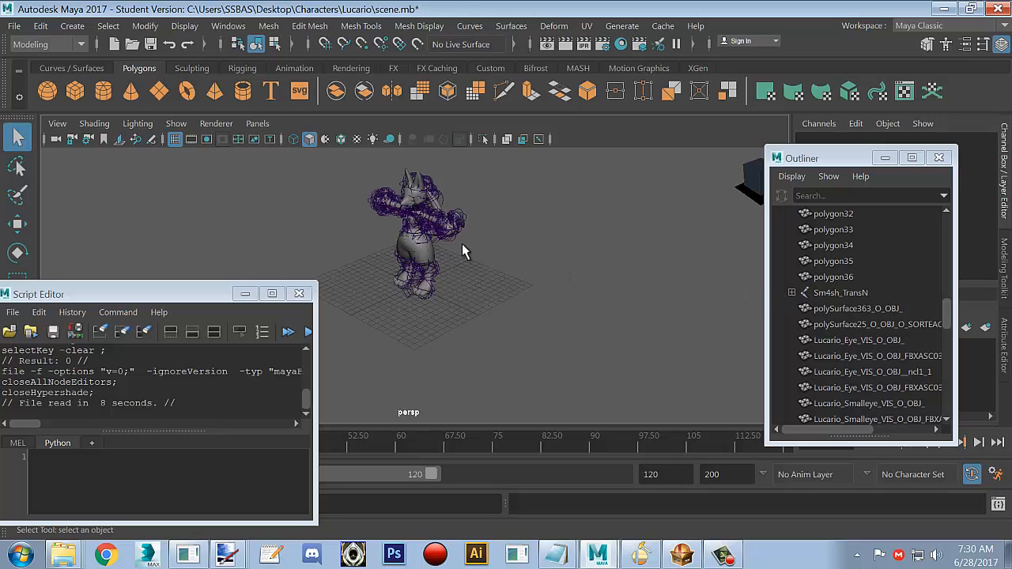
click(822, 295)
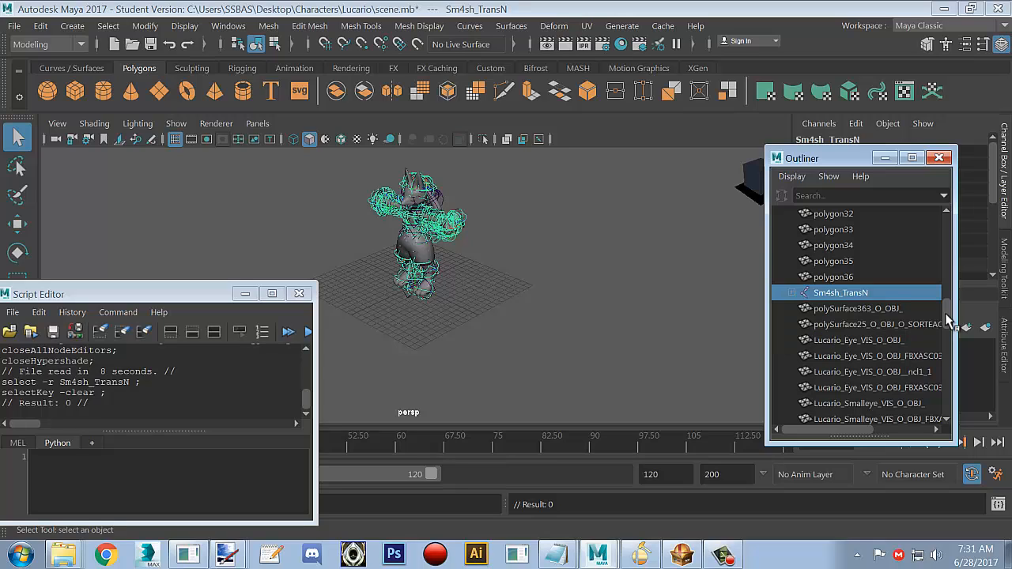
drag(949, 324, 945, 226)
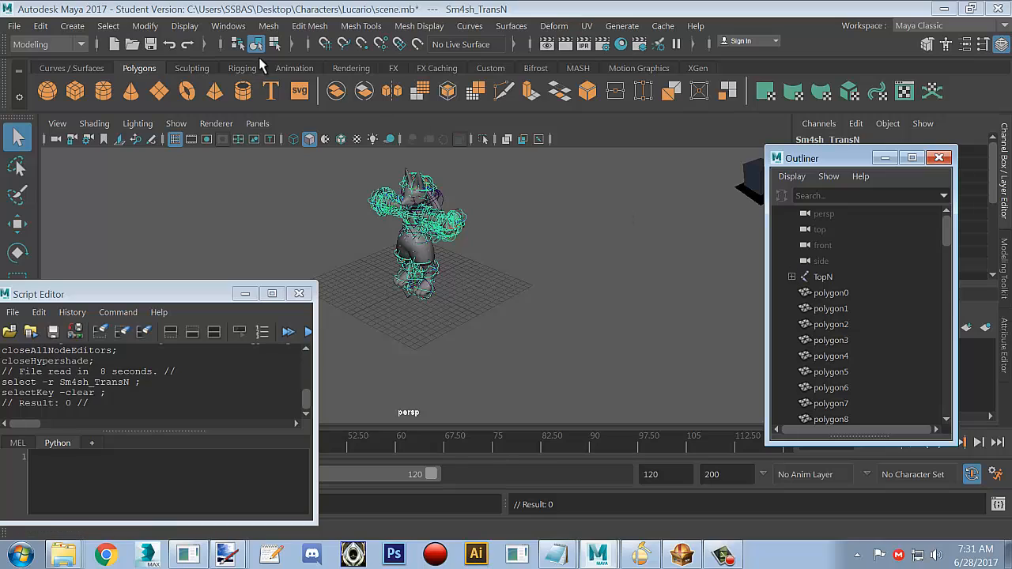
Check in the Plug-in Manager that animImportExport.mll is set to Loaded and Auto load.
click(228, 26)
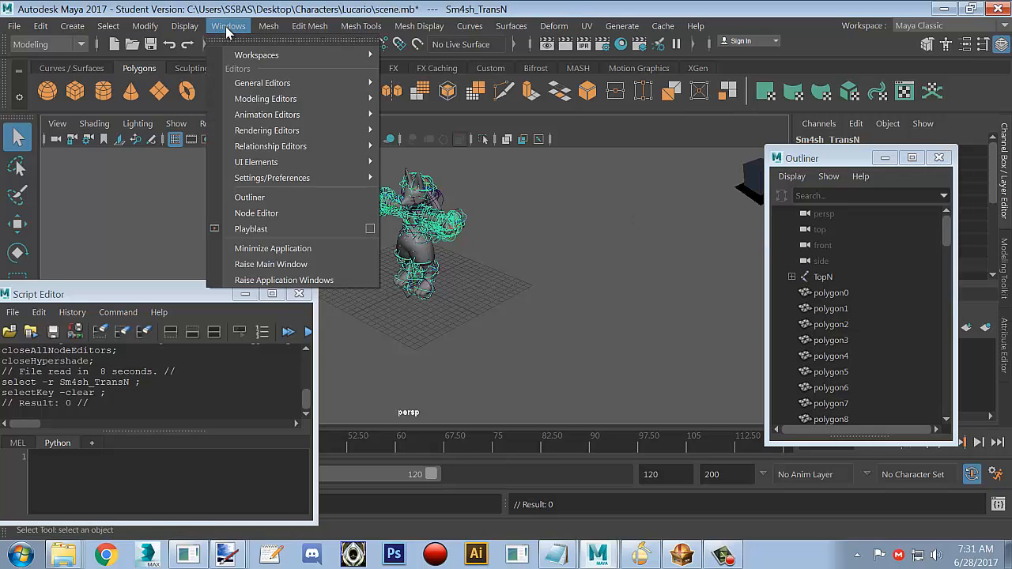
mouse_move(290, 177)
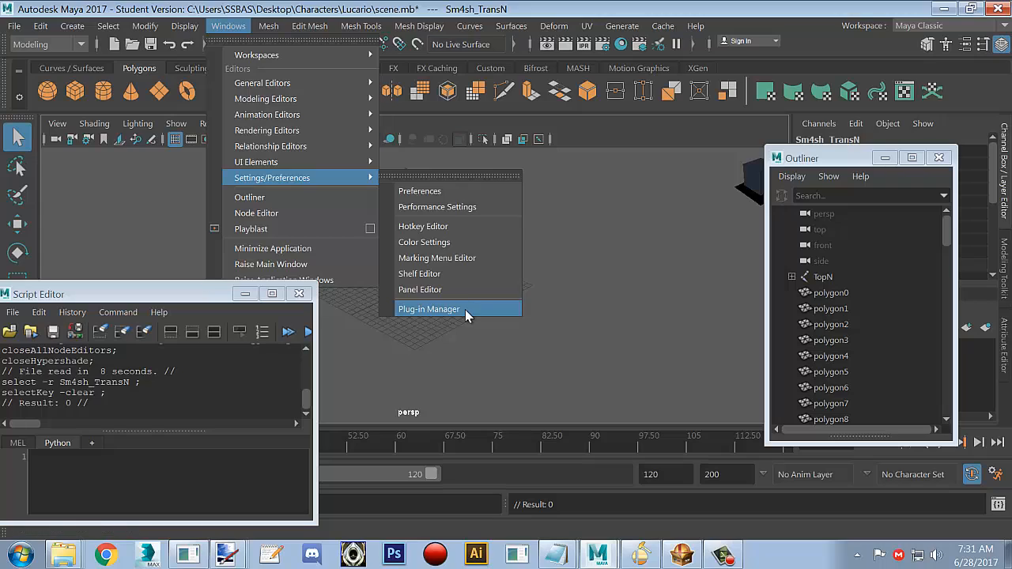
click(465, 310)
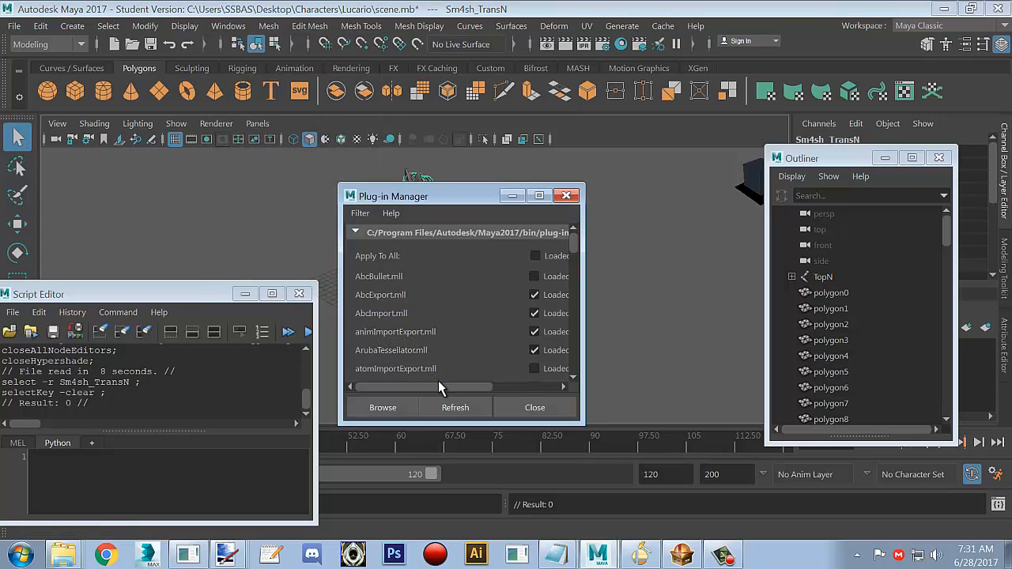
drag(438, 384, 497, 383)
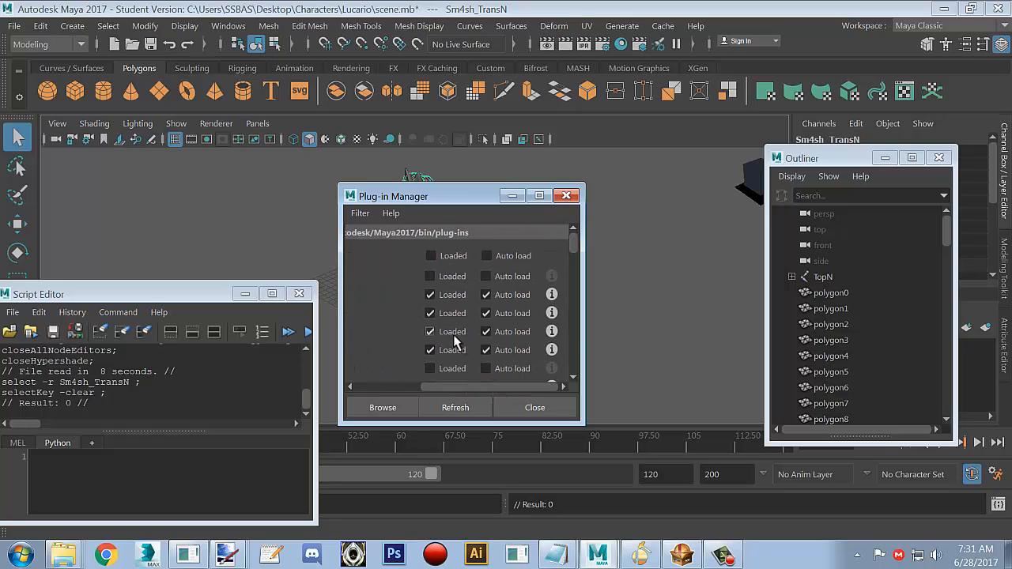
click(522, 410)
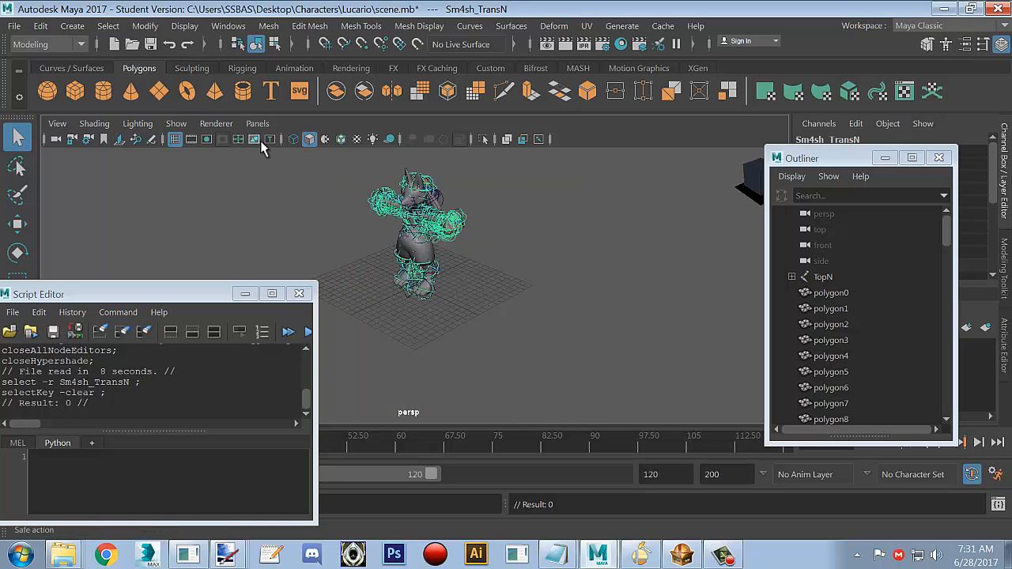
Set the time working unit in the general application preferences to NTSC Field (60 fps).
click(227, 26)
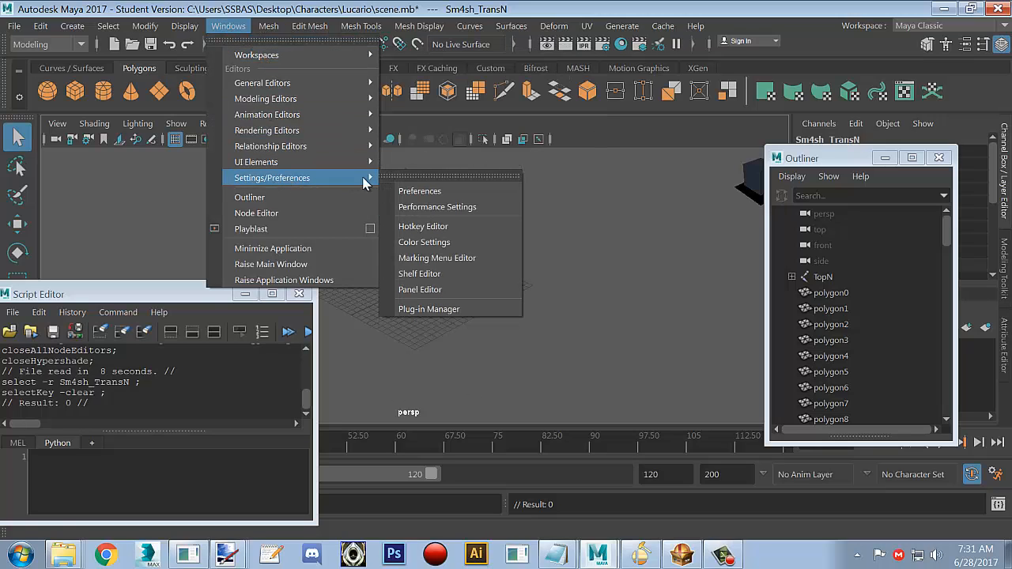
click(407, 187)
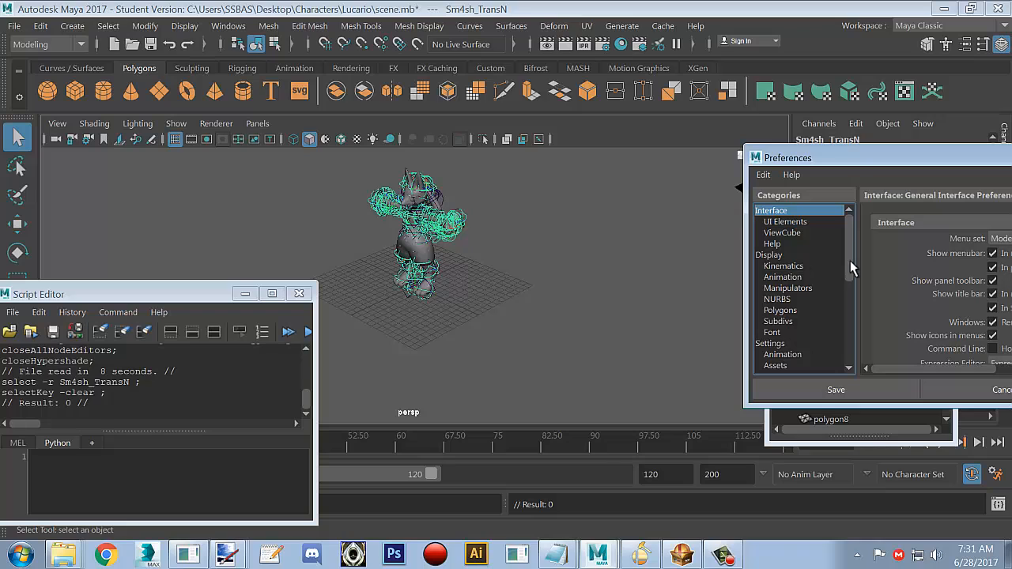
drag(814, 169, 463, 95)
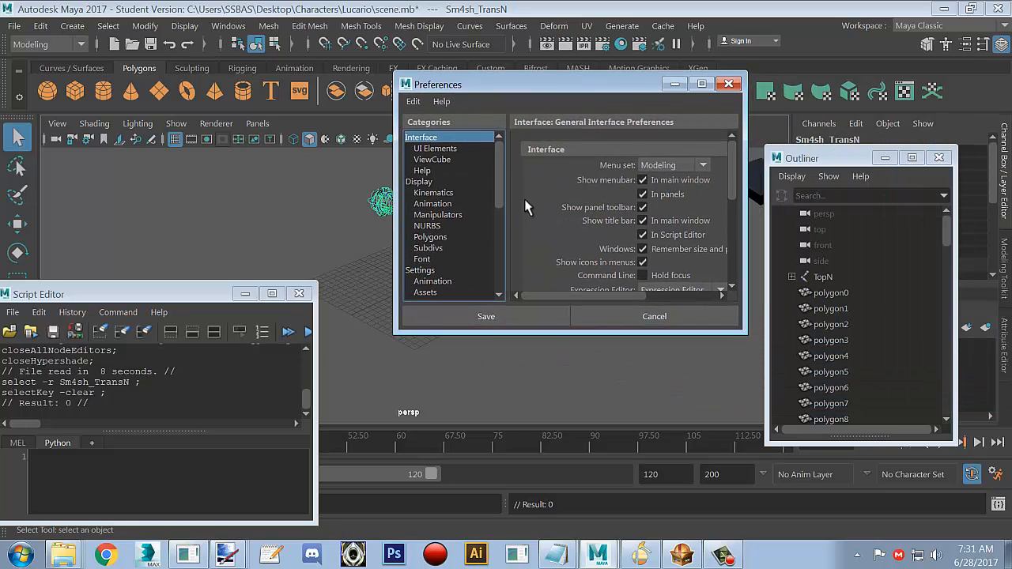
click(435, 281)
click(423, 271)
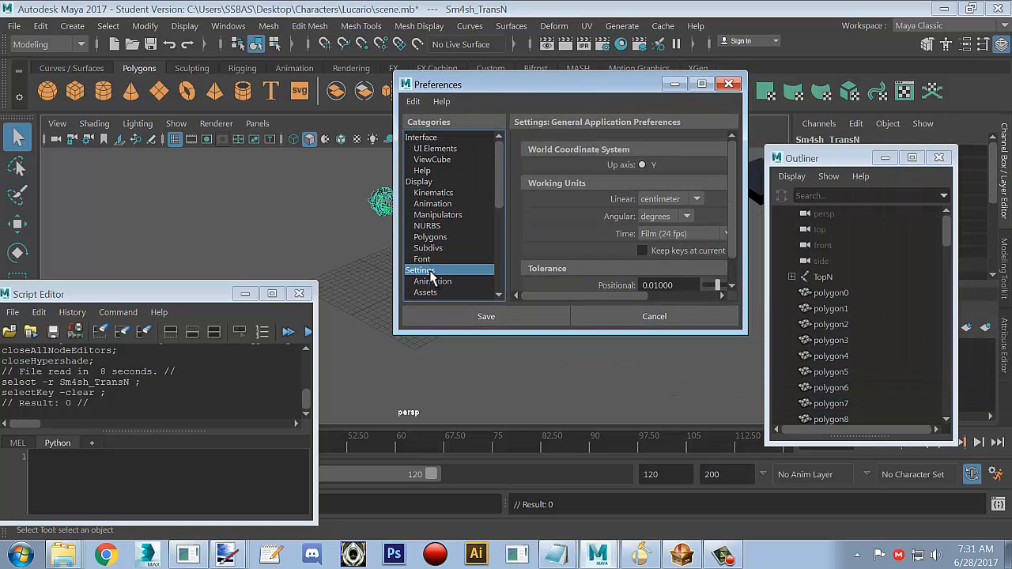
click(677, 235)
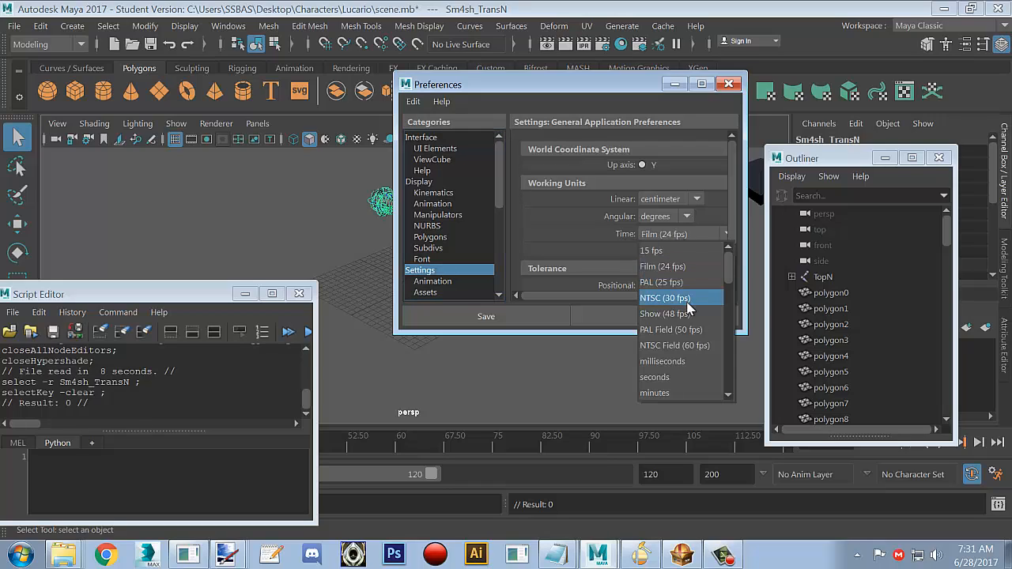
click(706, 348)
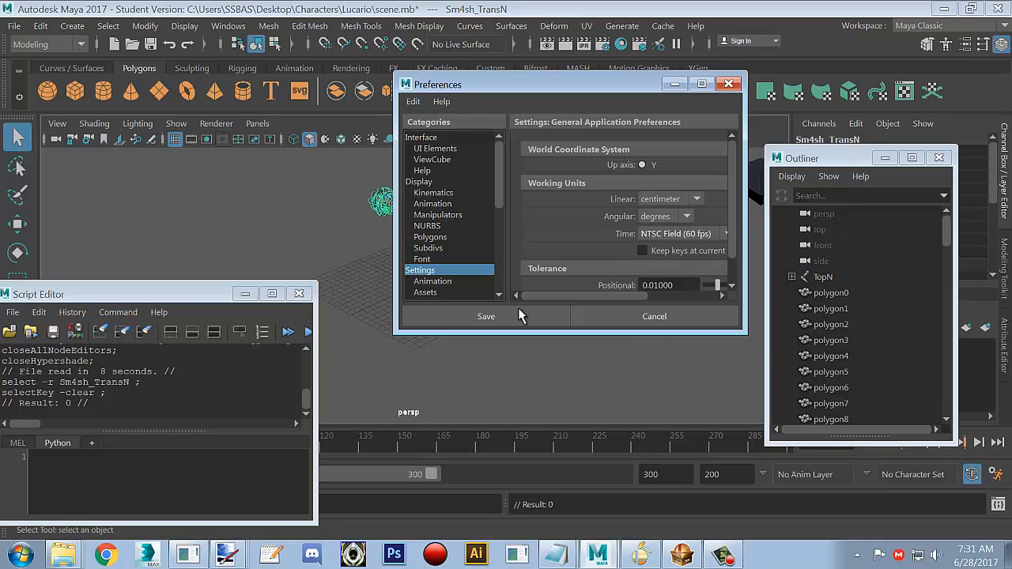
Move the Script Editor off the time controls, and set the playback start to 1 and the animation end to 500.
drag(197, 293, 184, 201)
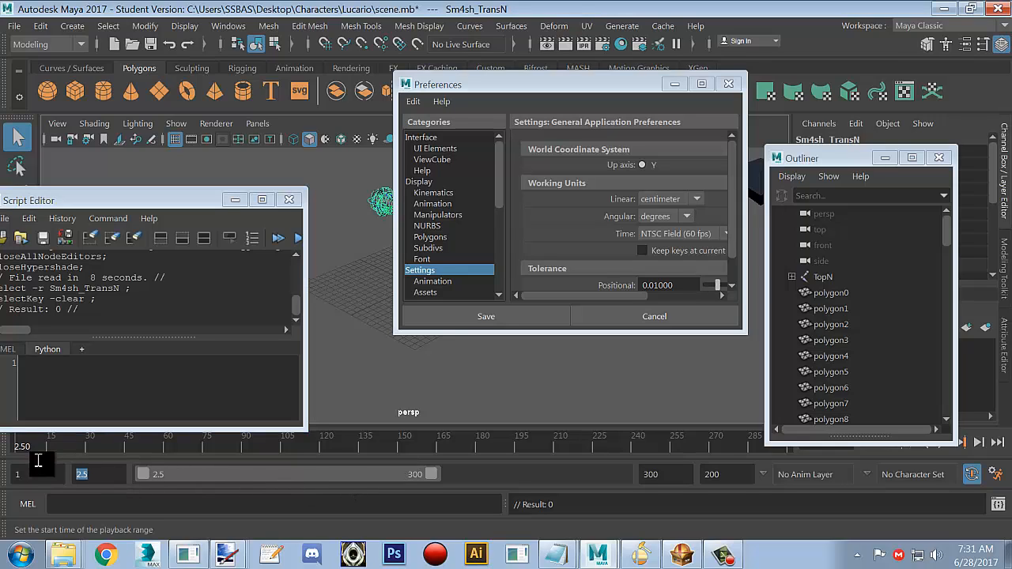
double_click(81, 474)
text(1)
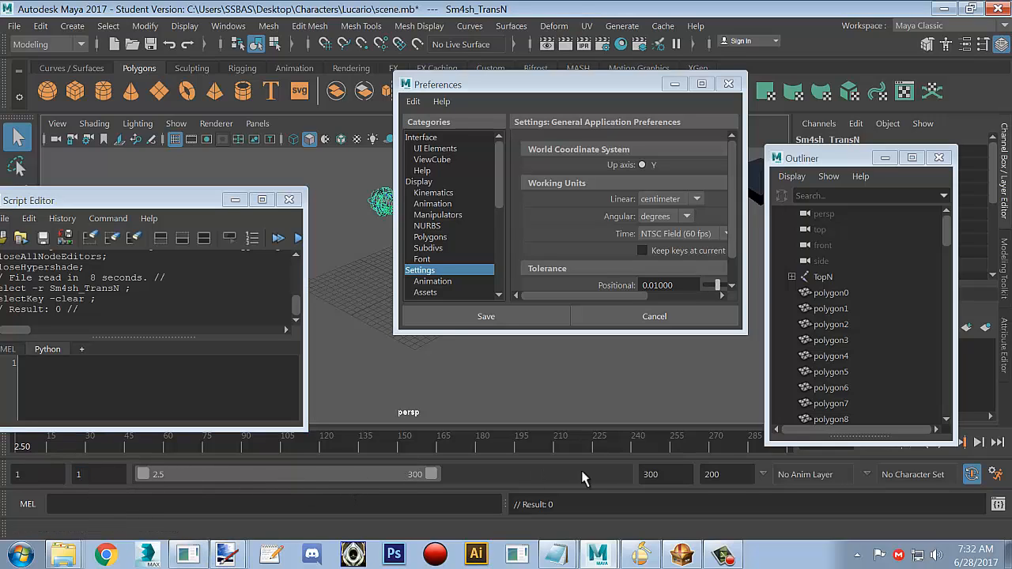
click(665, 479)
drag(675, 481, 640, 481)
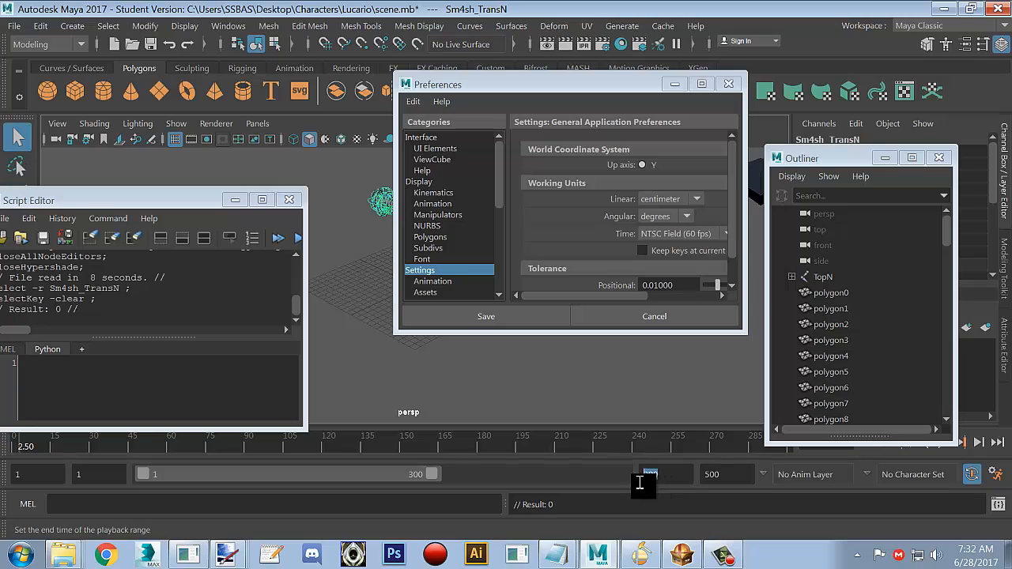
click(675, 481)
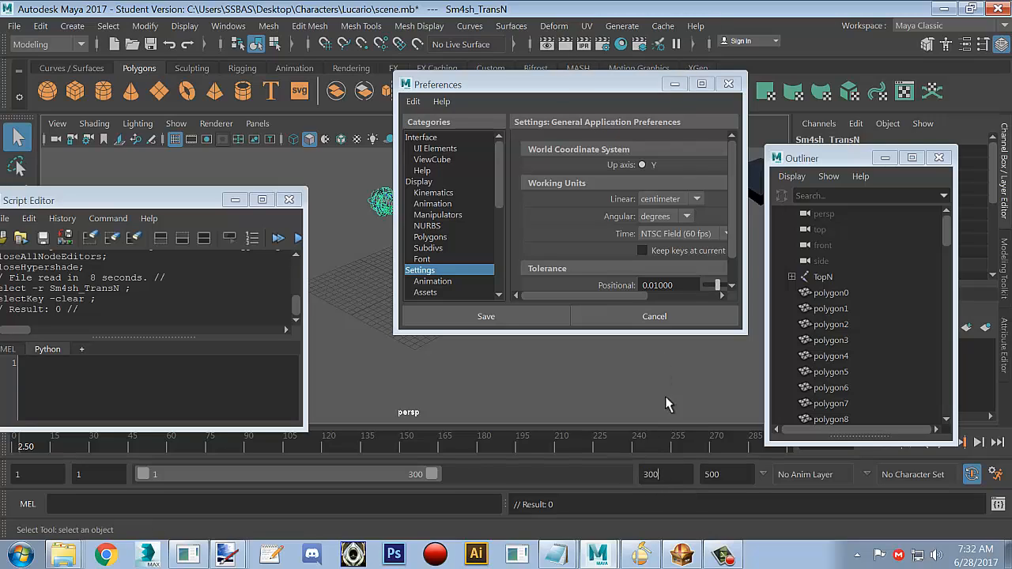
Switch to BrawlBox and preview the FitLucario00 model from ModelData[0] in a maximized Advanced Model Editor.
click(682, 553)
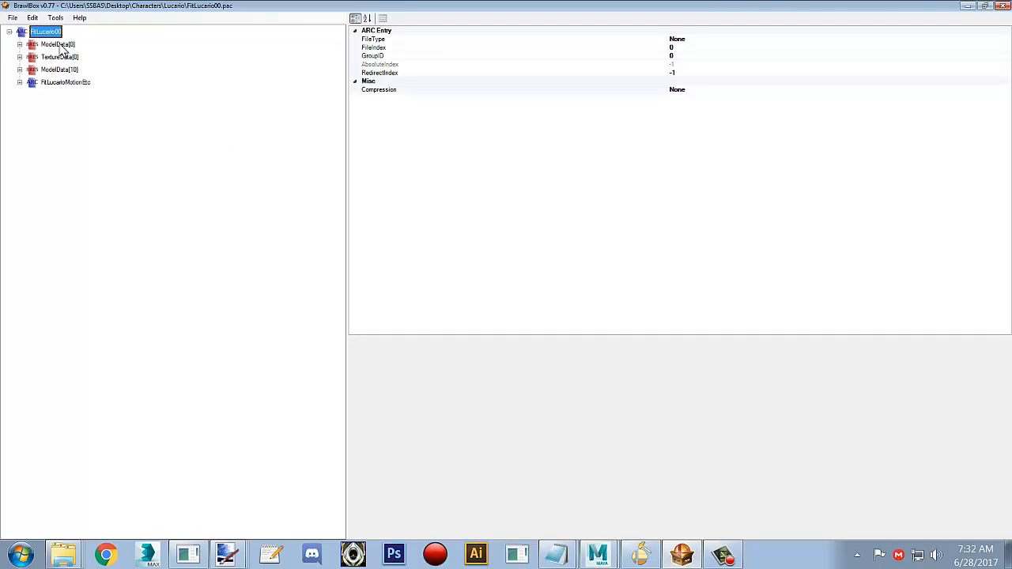
click(19, 44)
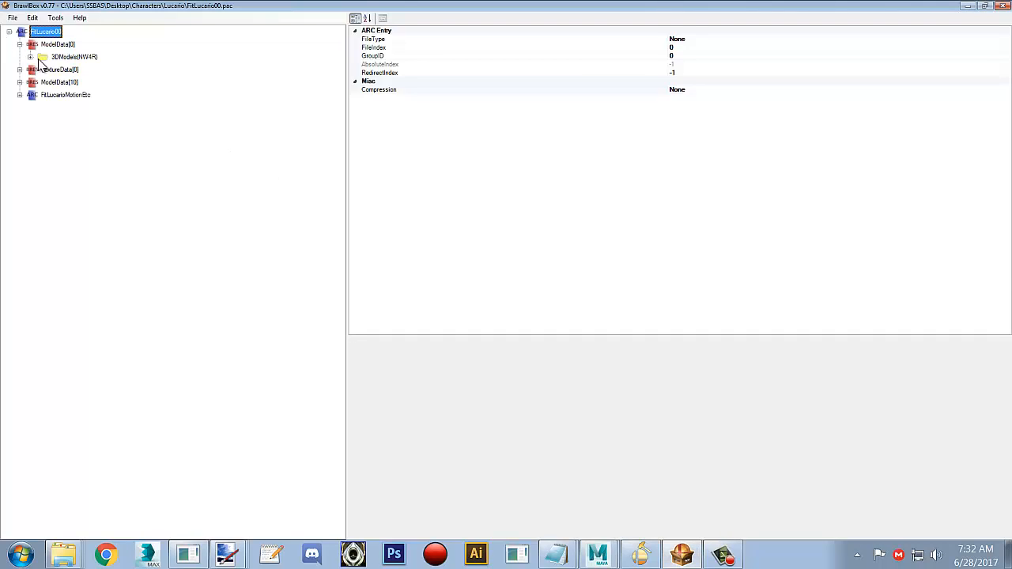
click(30, 57)
click(82, 70)
right_click(83, 69)
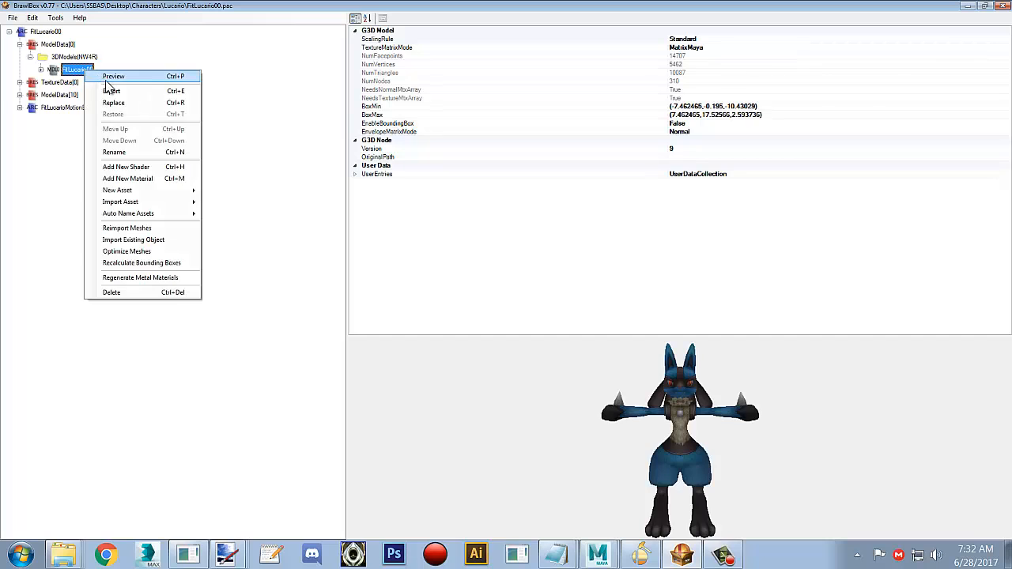
click(106, 82)
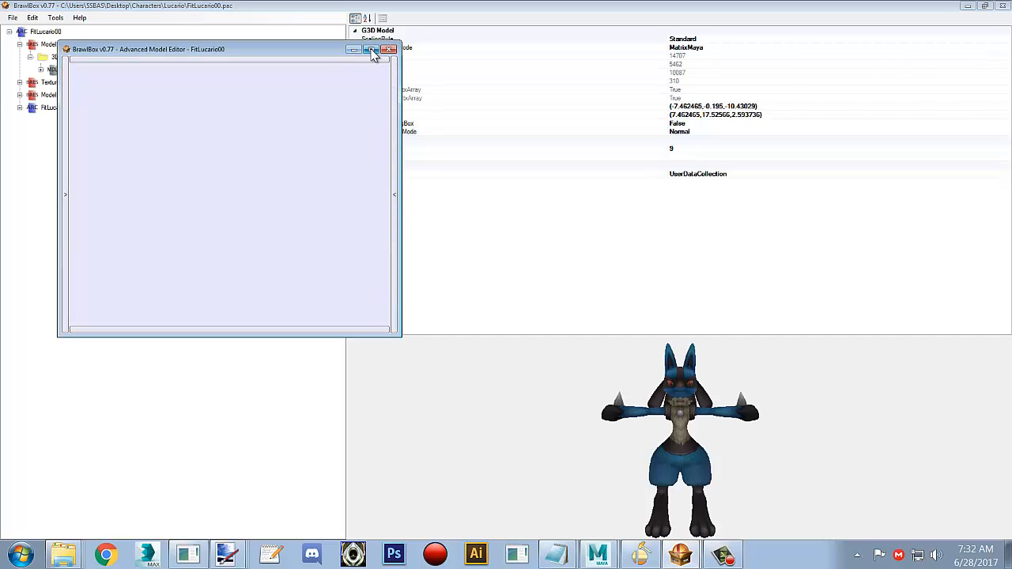
click(371, 50)
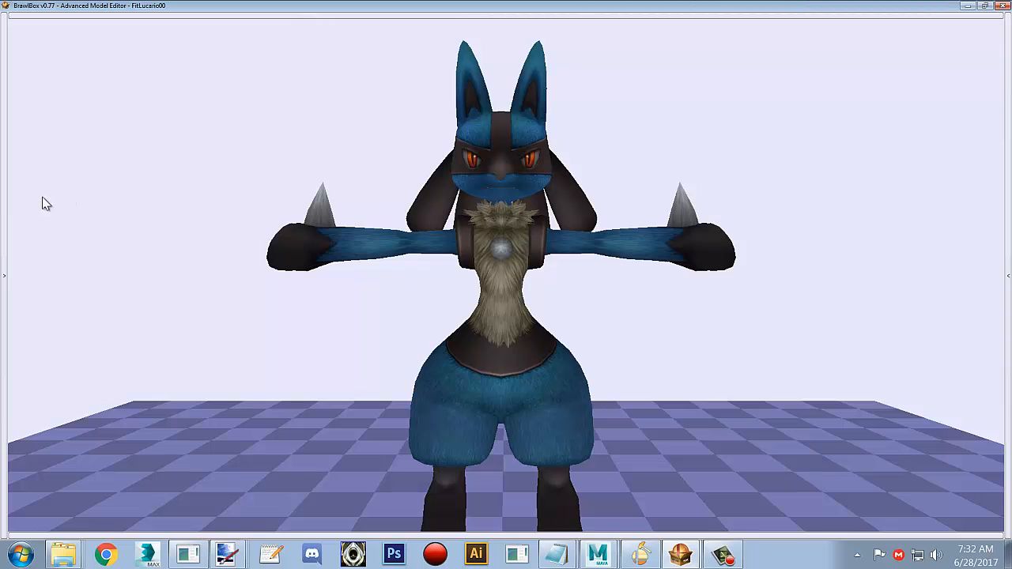
Show the model editor's animation, playback and bone panes, and enlarge the animation list.
click(4, 203)
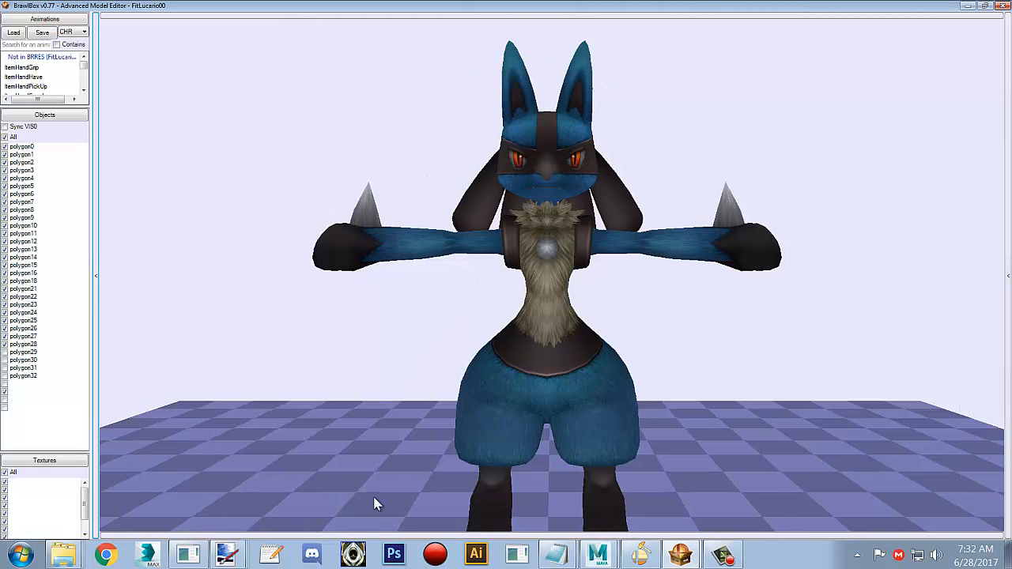
click(426, 536)
click(1006, 283)
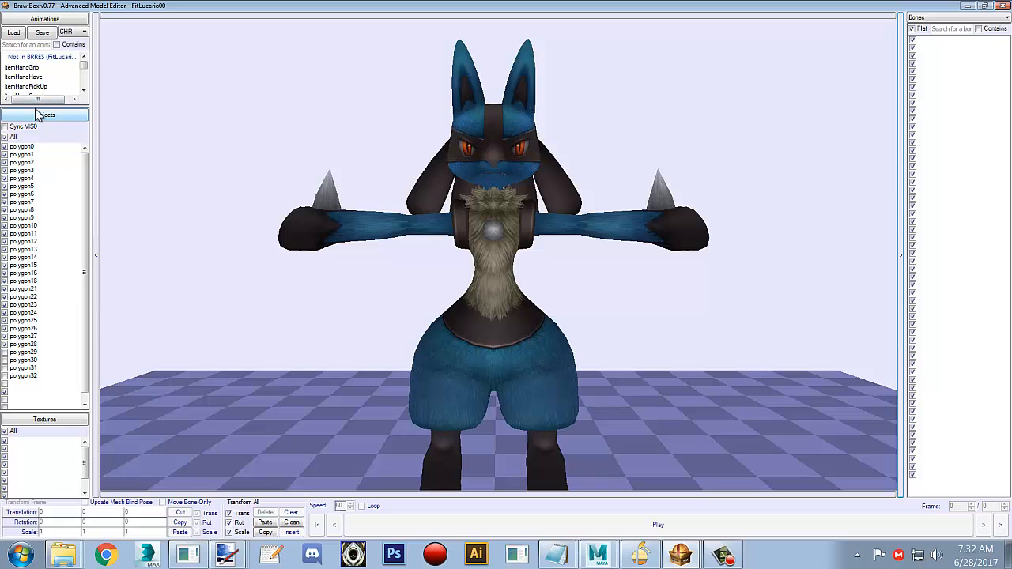
drag(37, 106, 37, 340)
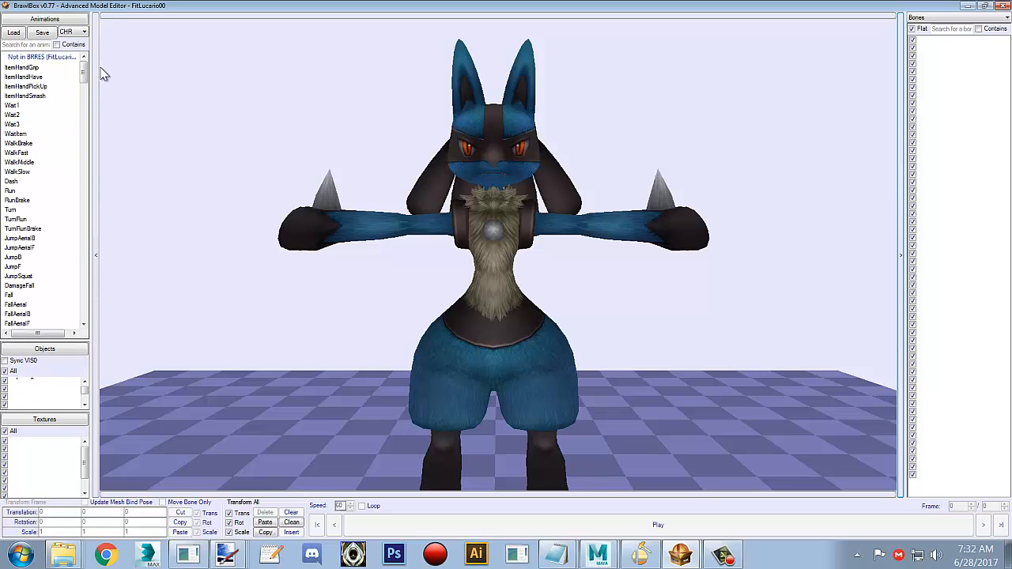
Play the AttackHi4Hold animation on Lucario and check its total frame count.
drag(87, 77, 74, 131)
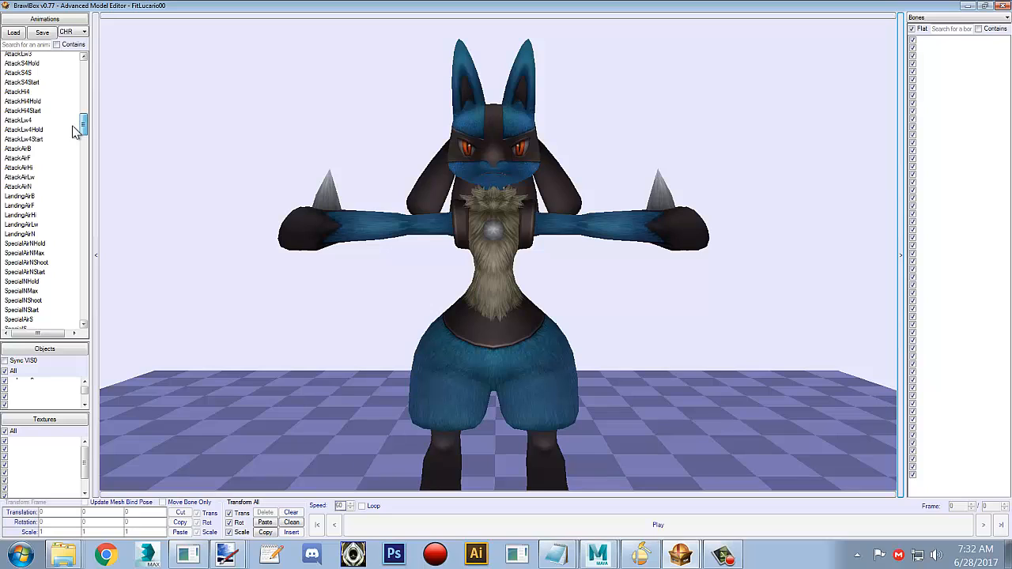
drag(75, 127, 75, 126)
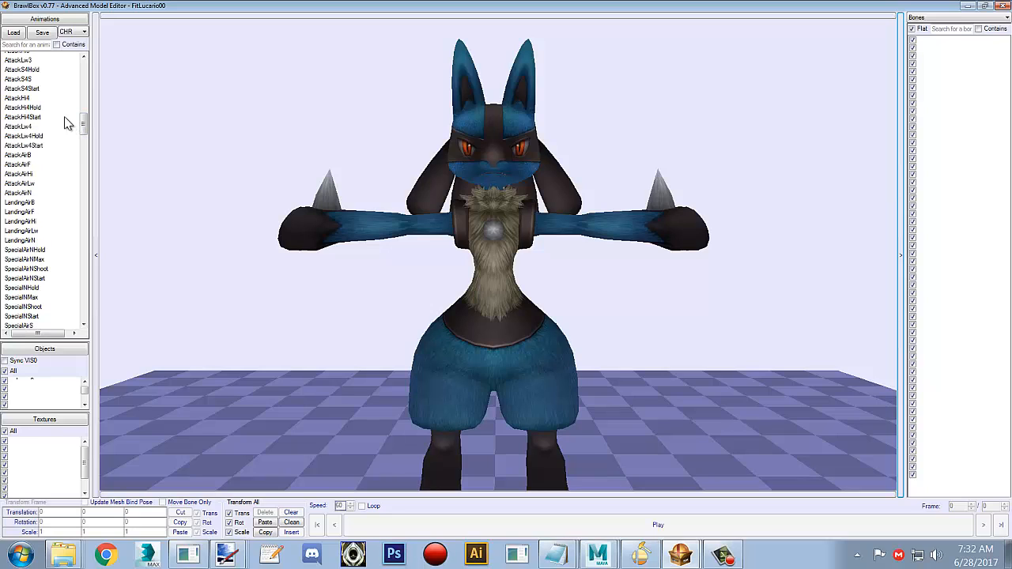
click(33, 112)
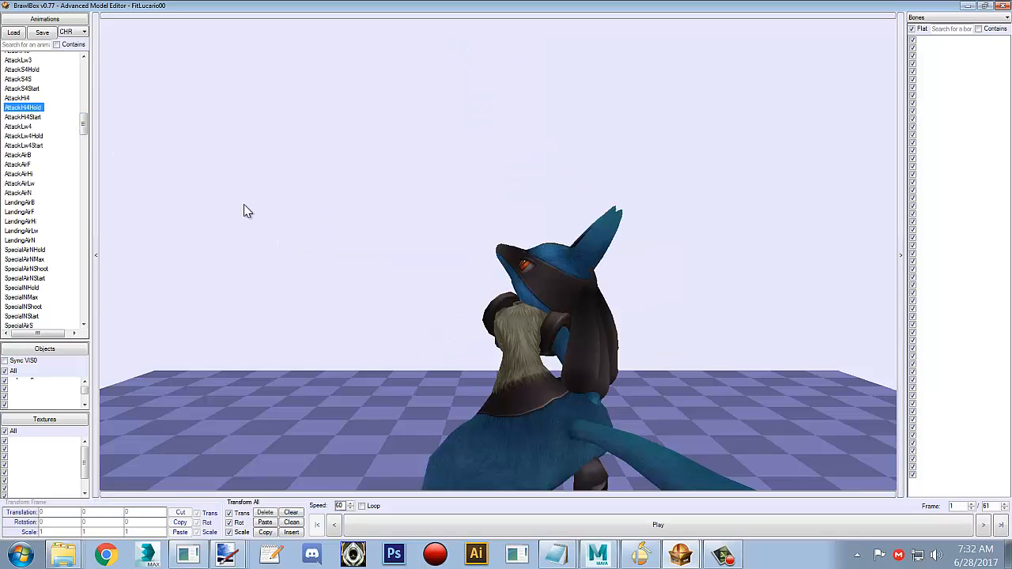
scroll(269, 223, down, 2)
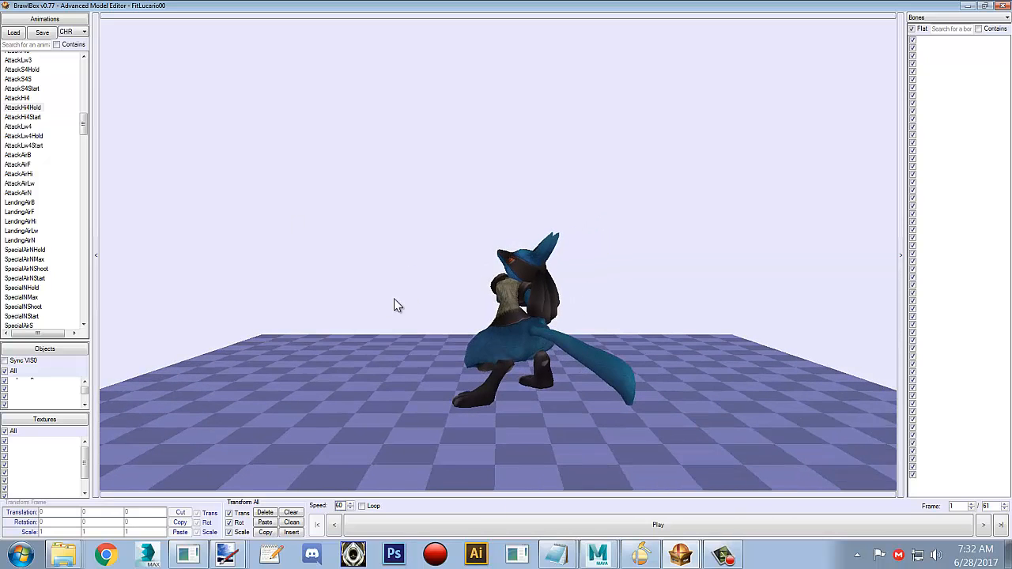
click(712, 521)
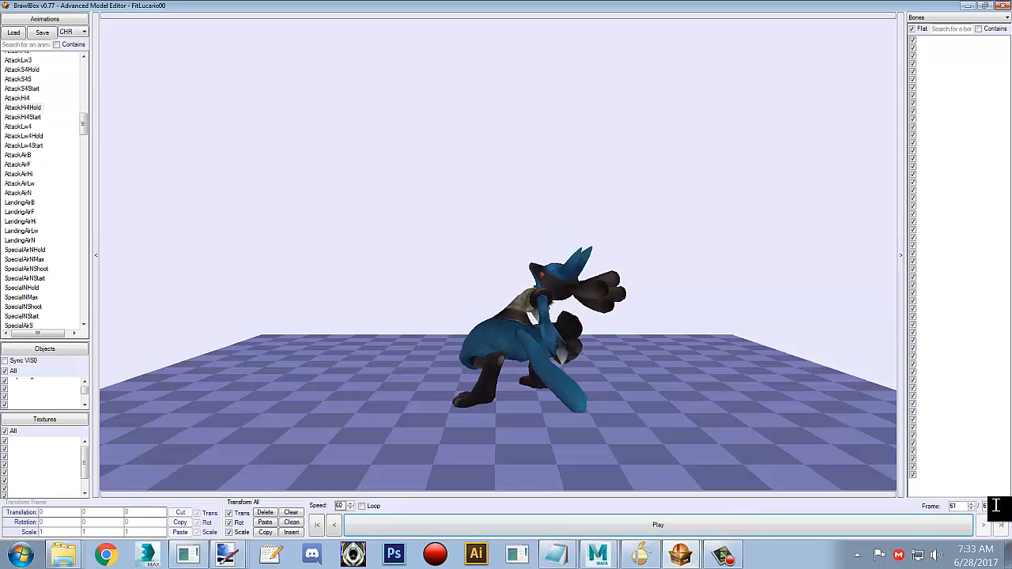
drag(999, 509, 949, 509)
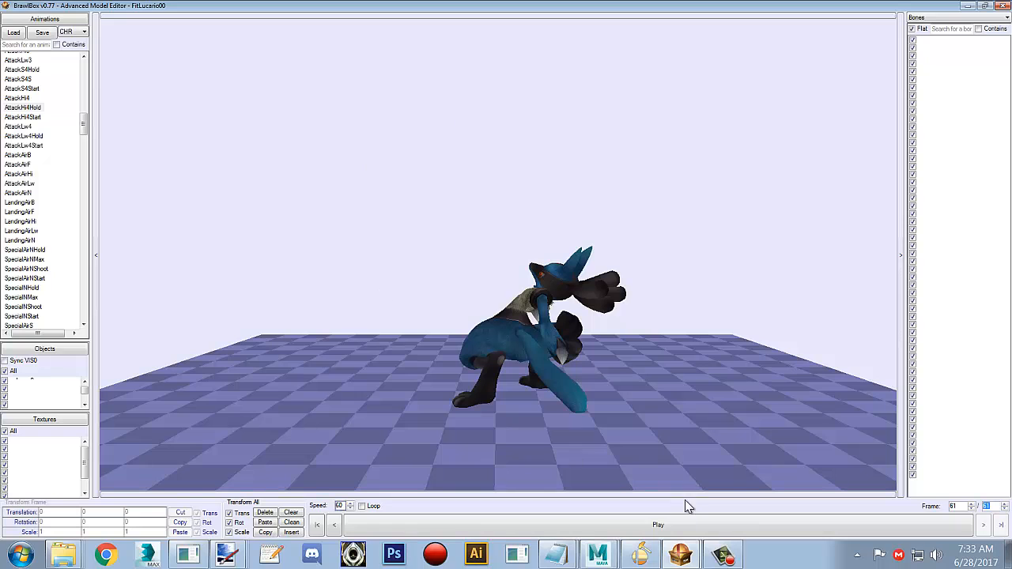
Return to the Maya scene, set the playback range end to 61, and minimize the Preferences window.
mouse_move(601, 556)
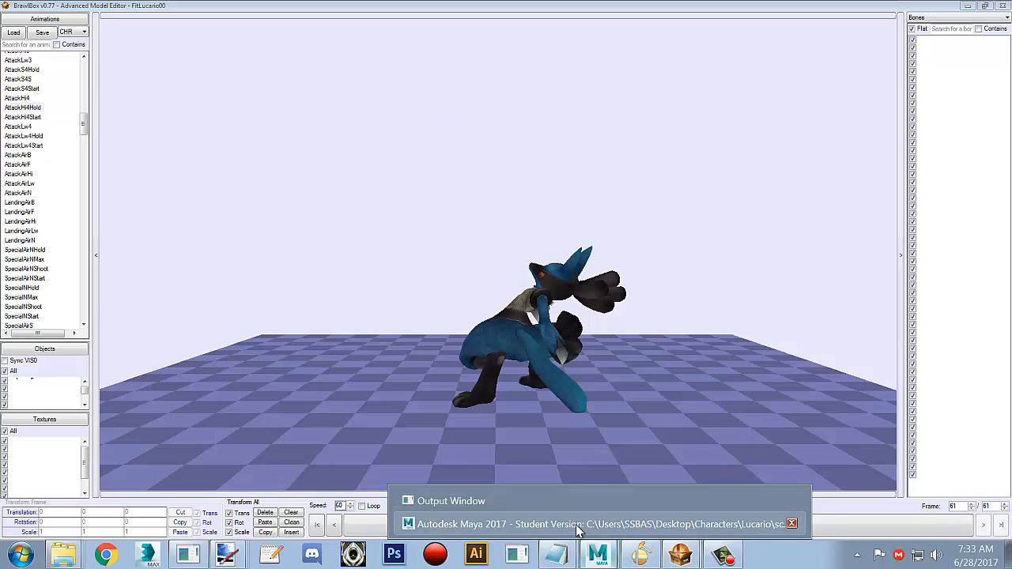
click(580, 524)
drag(671, 479, 575, 476)
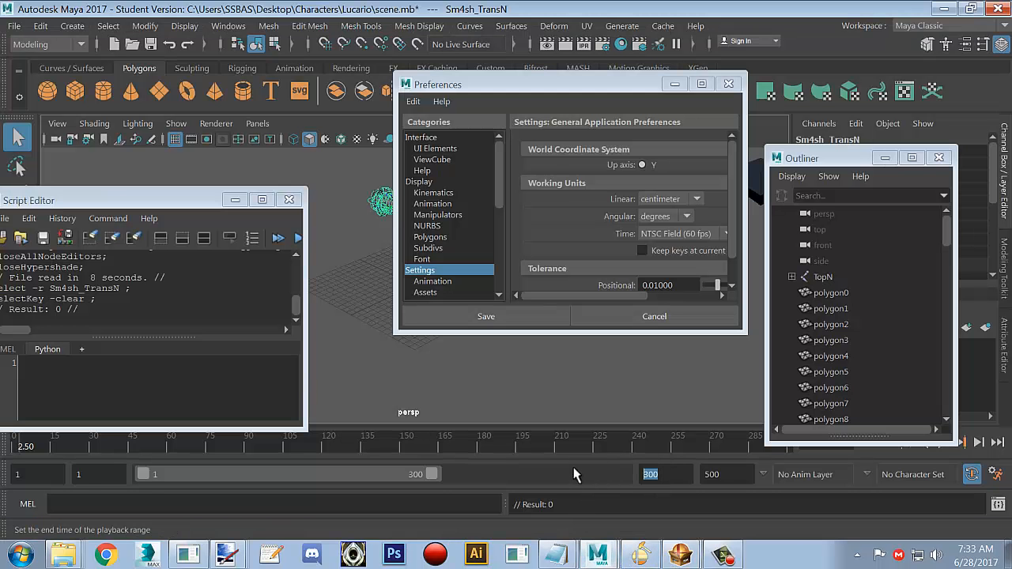
text(61)
click(712, 475)
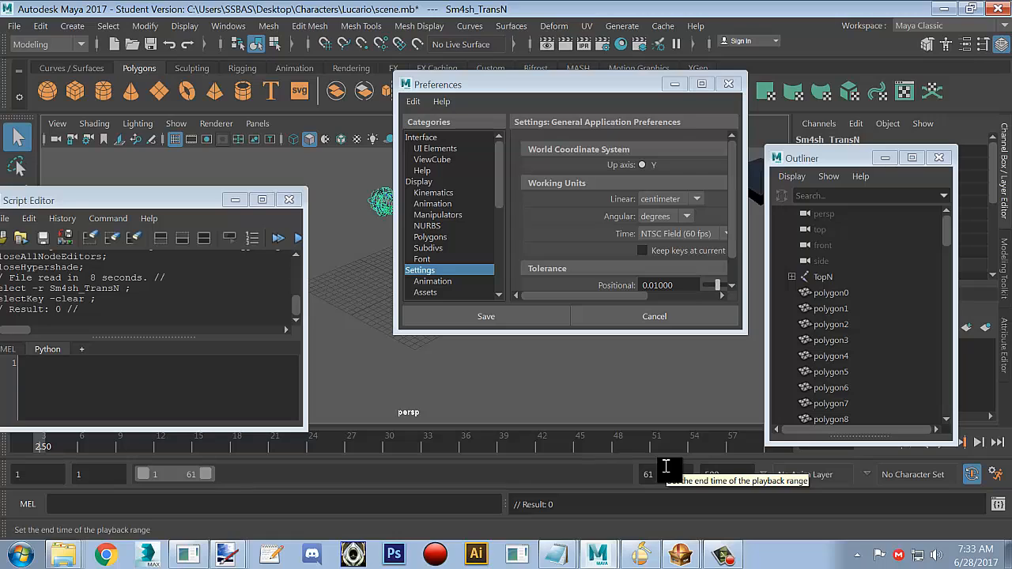
click(674, 84)
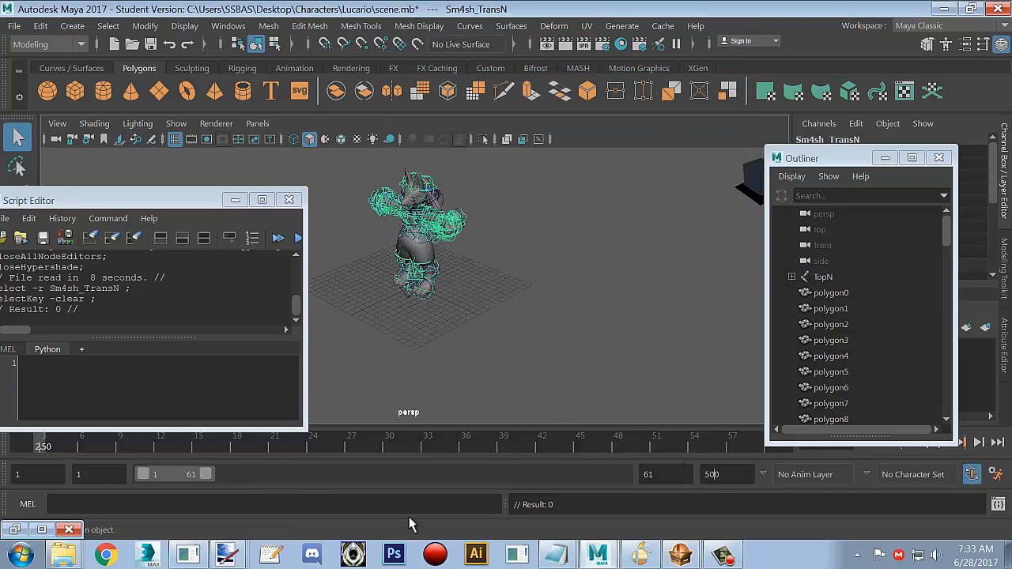
Select the TopN joint together with its entire hierarchy.
click(834, 282)
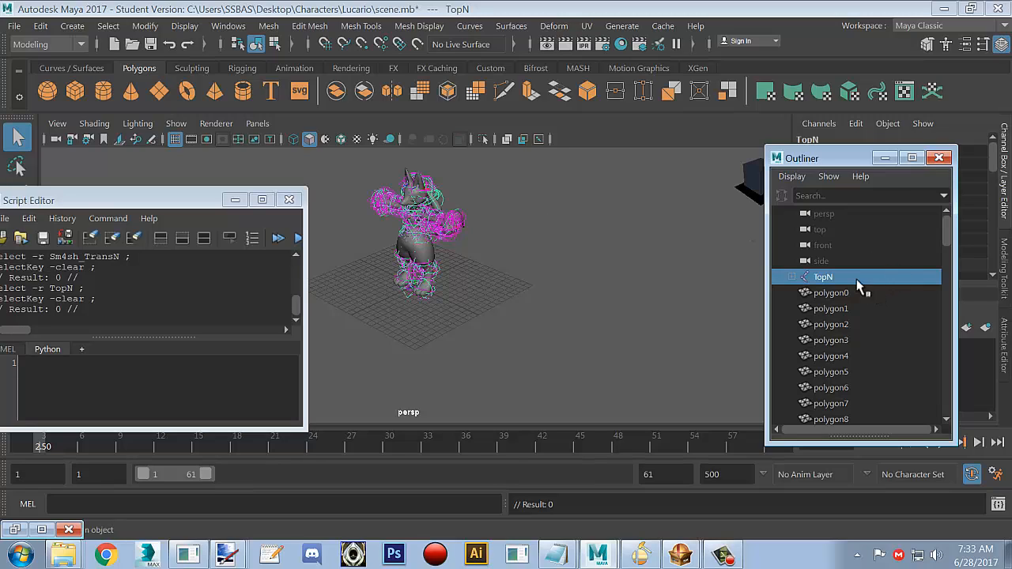
click(109, 26)
click(142, 103)
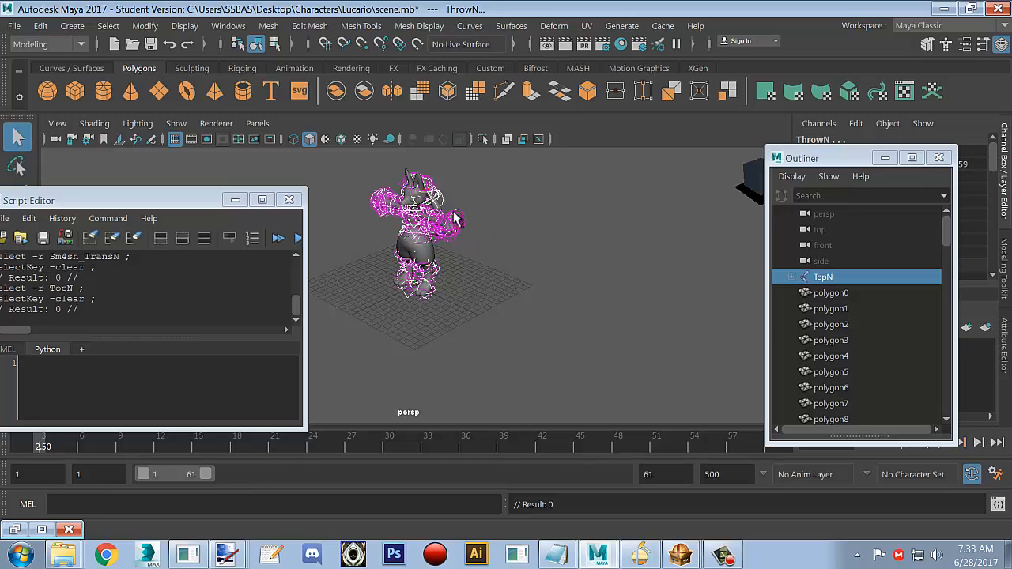
Switch to Lucario's folder in the file manager and open the FitLucario00 folder inside Animation.
right_click(68, 558)
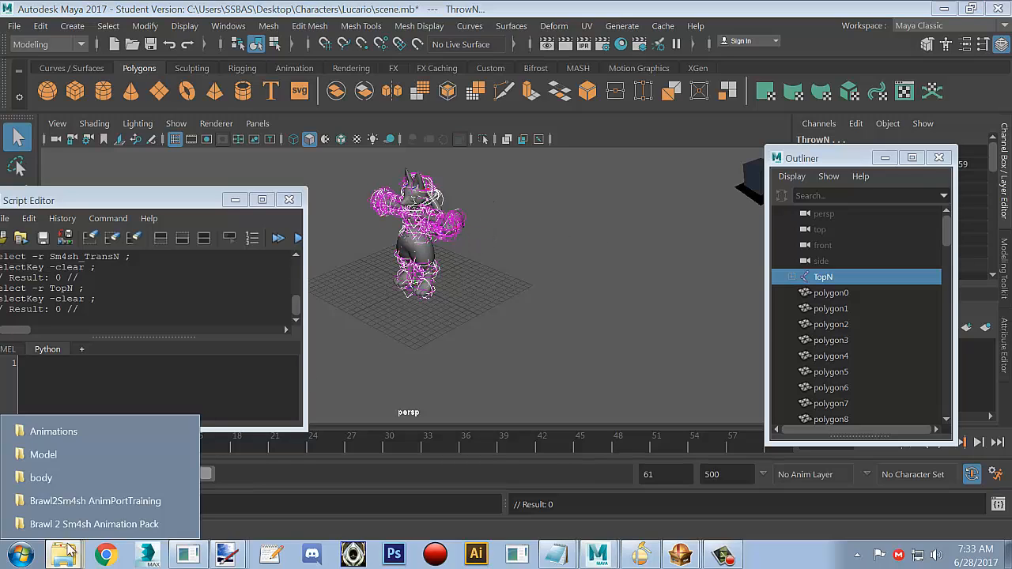
click(63, 454)
click(744, 144)
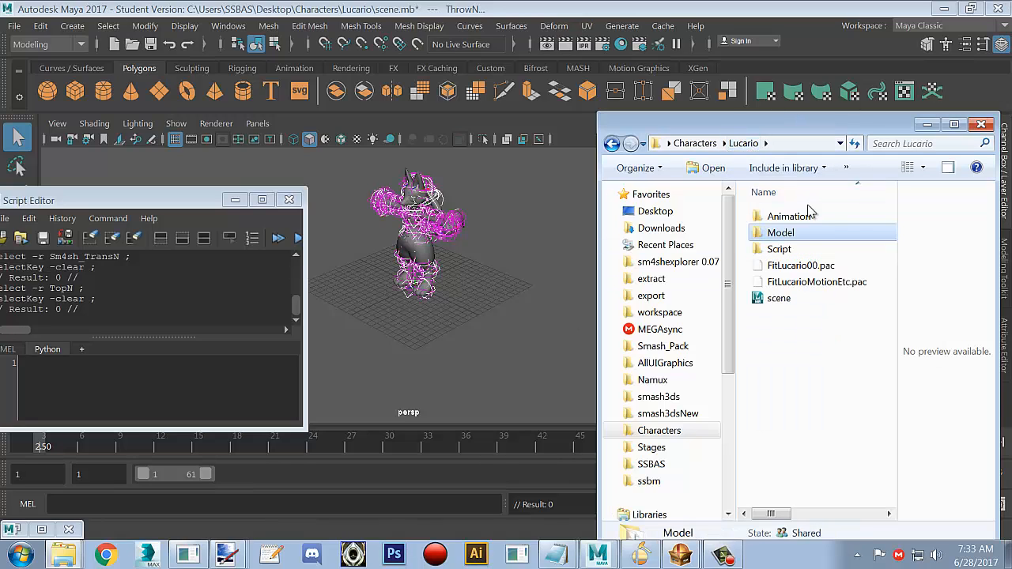
double_click(787, 216)
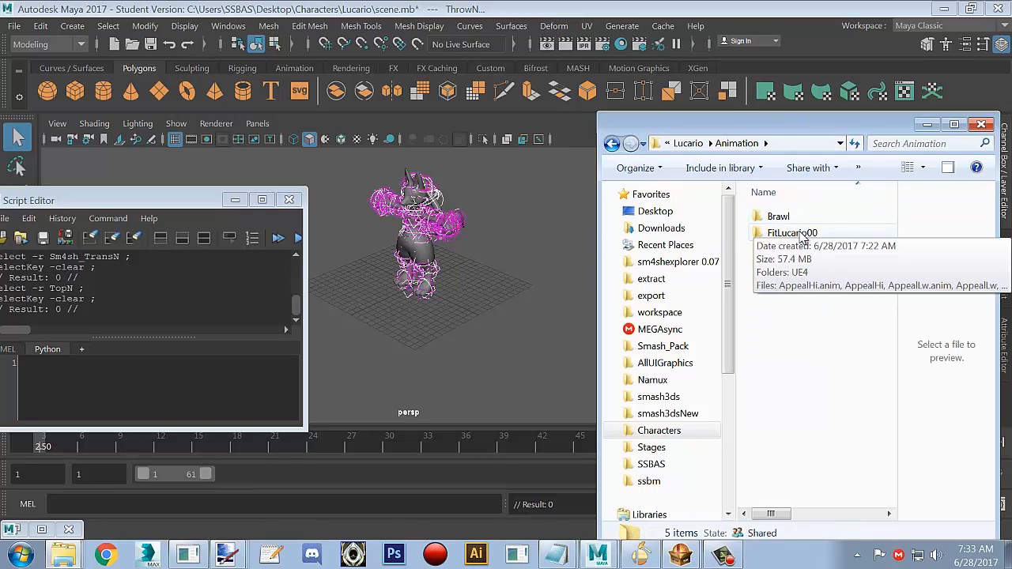
click(794, 233)
double_click(793, 234)
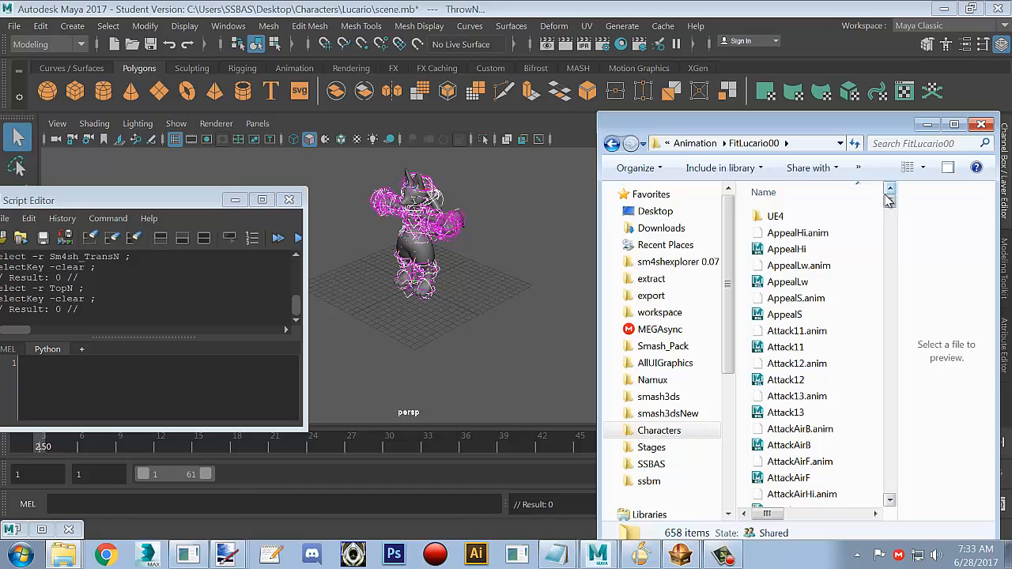
Maximize the folder window, sort the FitLucario00 files by type, and select AttackHi4Hold.anim.
click(954, 124)
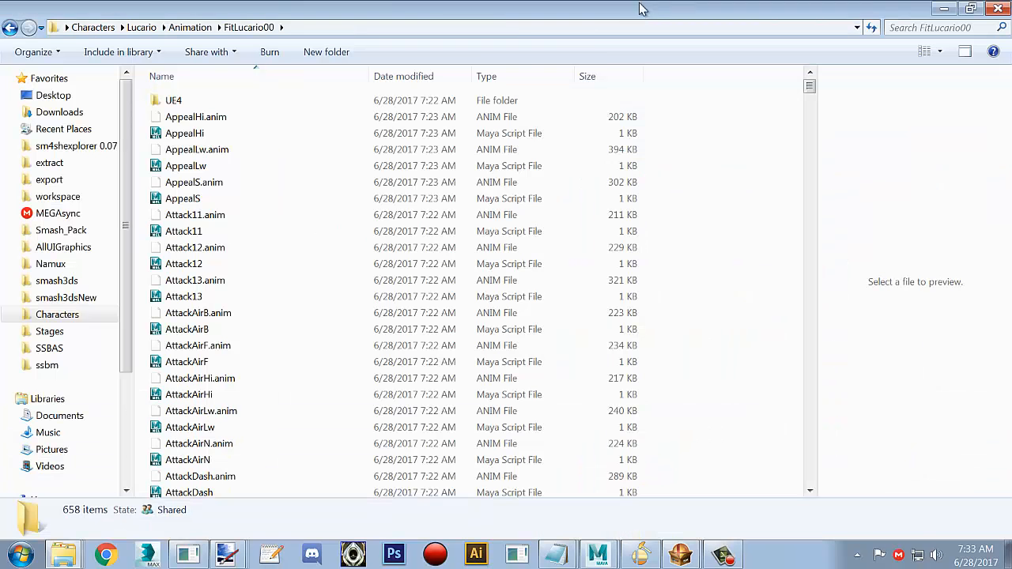
click(267, 77)
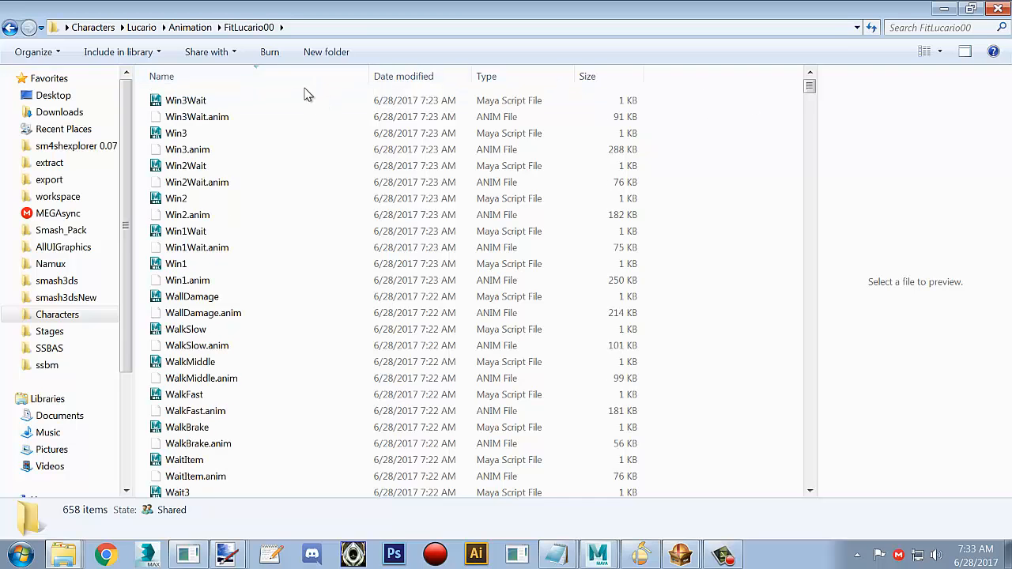
click(317, 77)
click(486, 77)
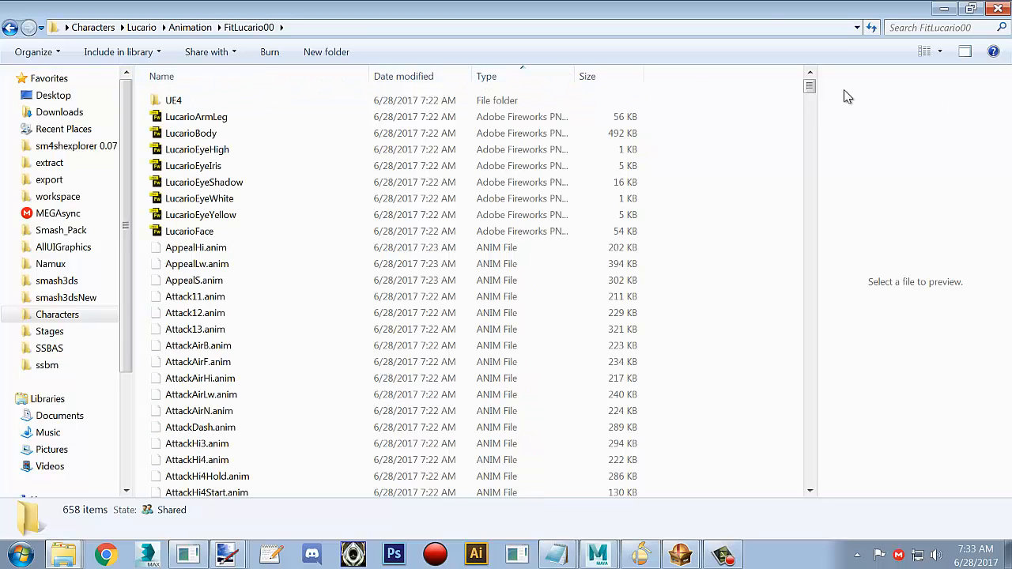
drag(809, 85, 809, 97)
drag(810, 111, 811, 93)
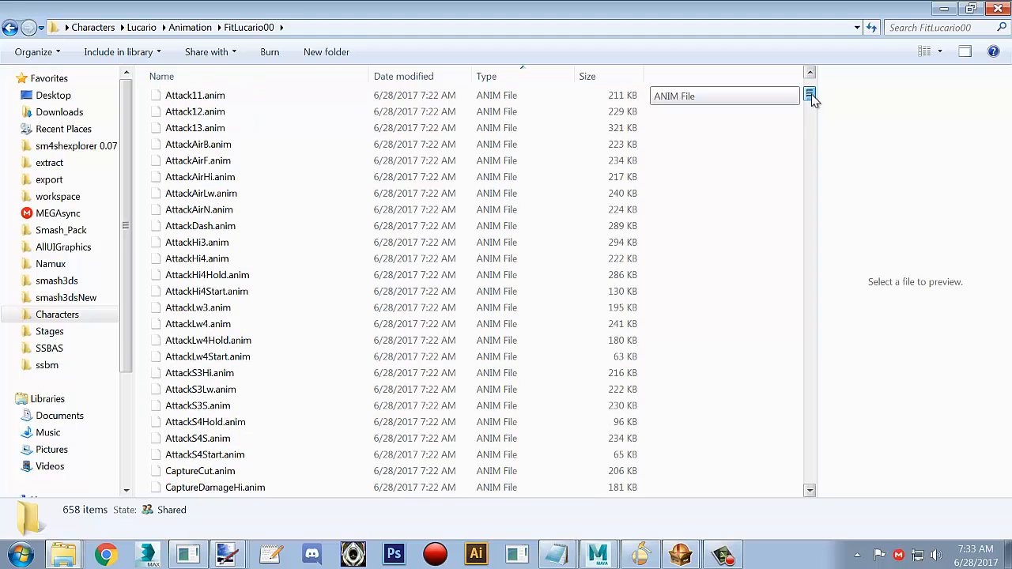
click(270, 275)
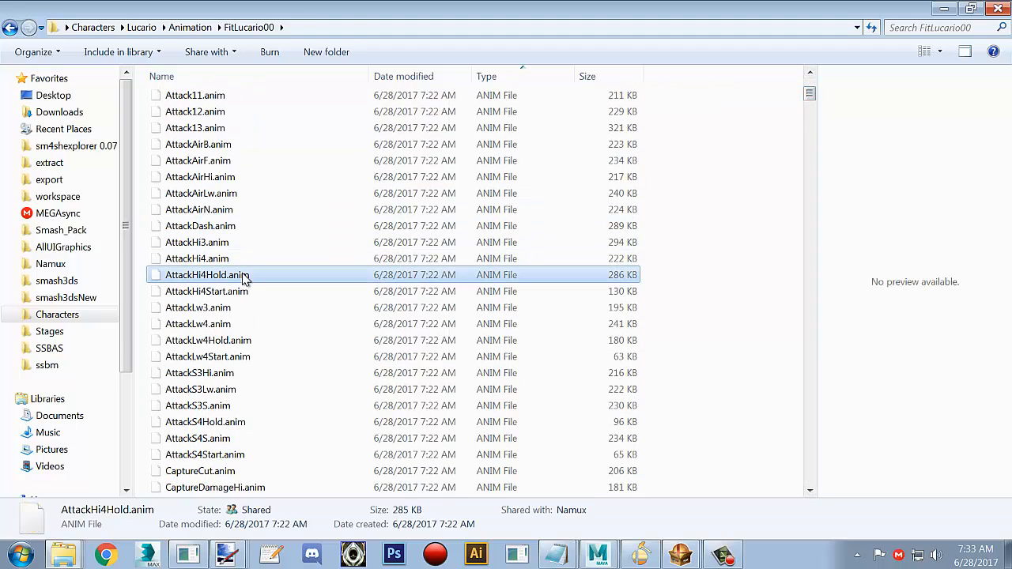
Import AttackHi4Hold.anim onto the selected TopN hierarchy in the Maya scene and bring Maya back to the front.
click(971, 8)
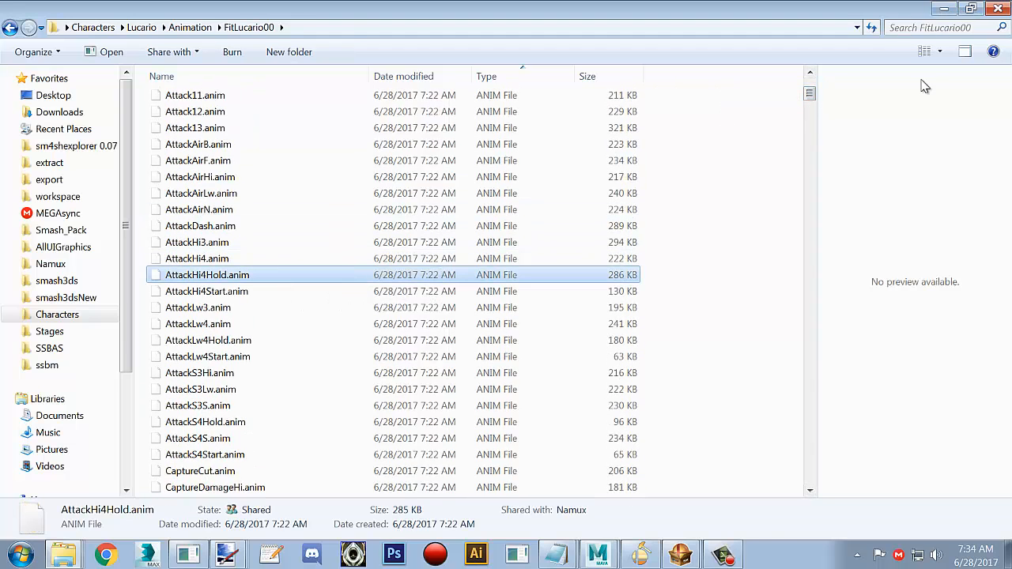
drag(827, 391, 462, 291)
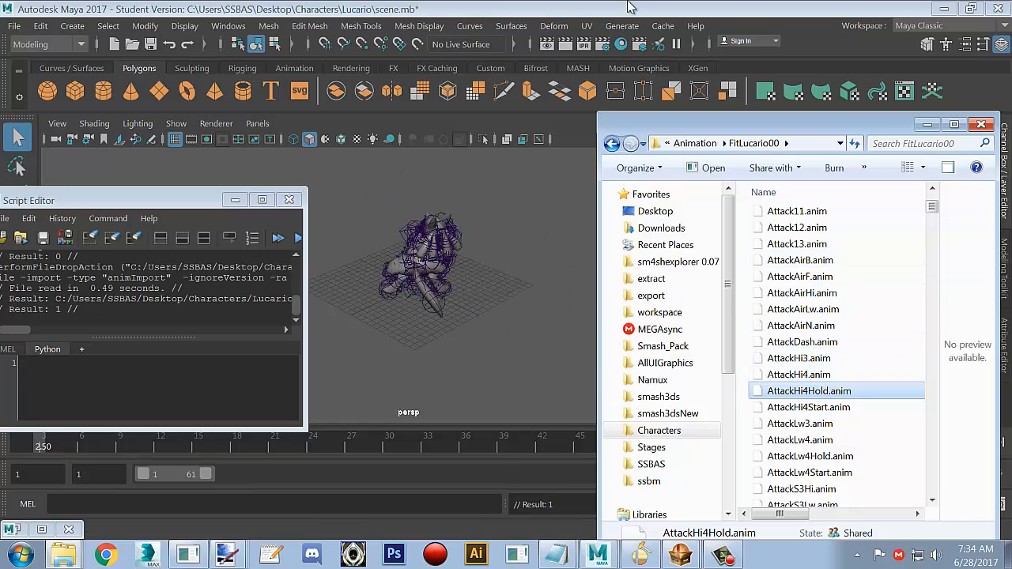
click(631, 6)
click(806, 148)
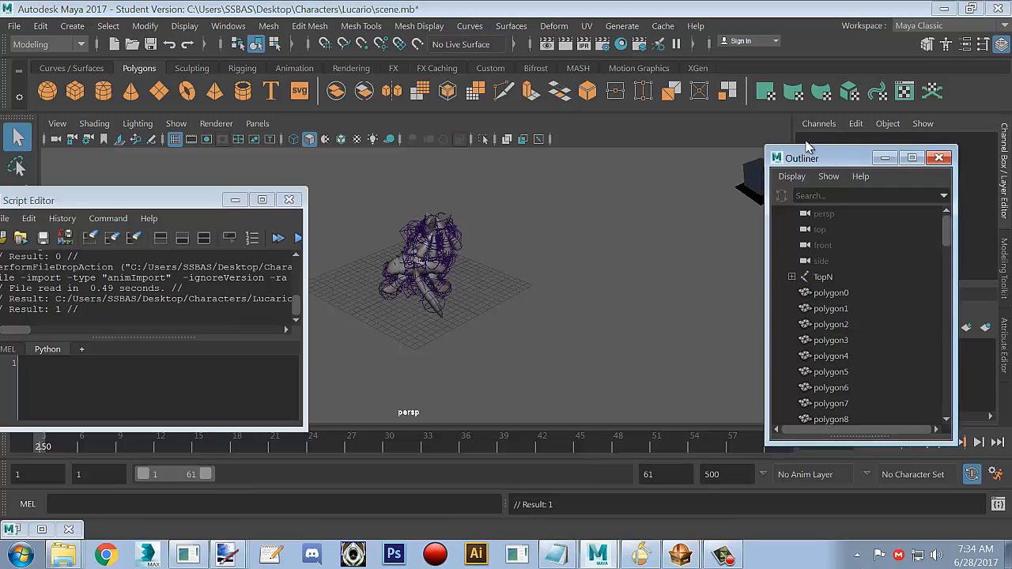
Move the Outliner clear of the playback controls, then play the imported animation and stop it.
drag(807, 157, 716, 125)
click(942, 443)
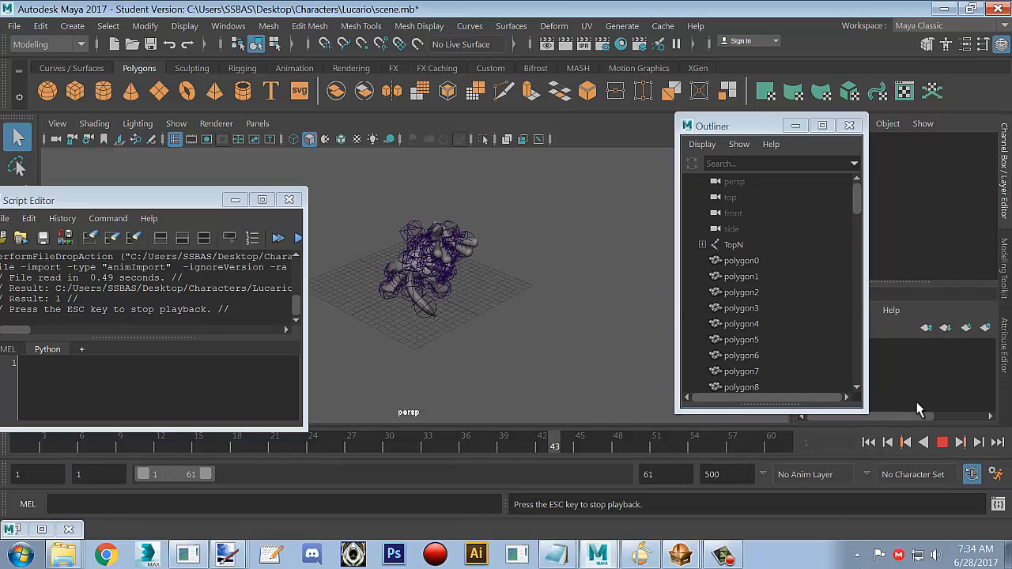
click(942, 443)
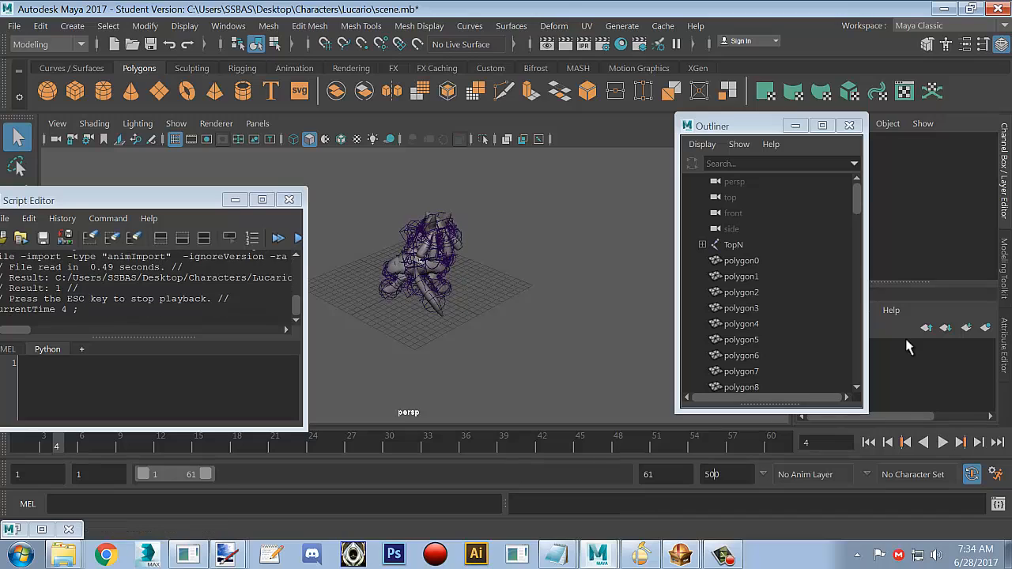
Select the Sm4sh_TransN joint with its entire hierarchy and bake its simulation into keys.
drag(855, 198, 856, 277)
click(787, 299)
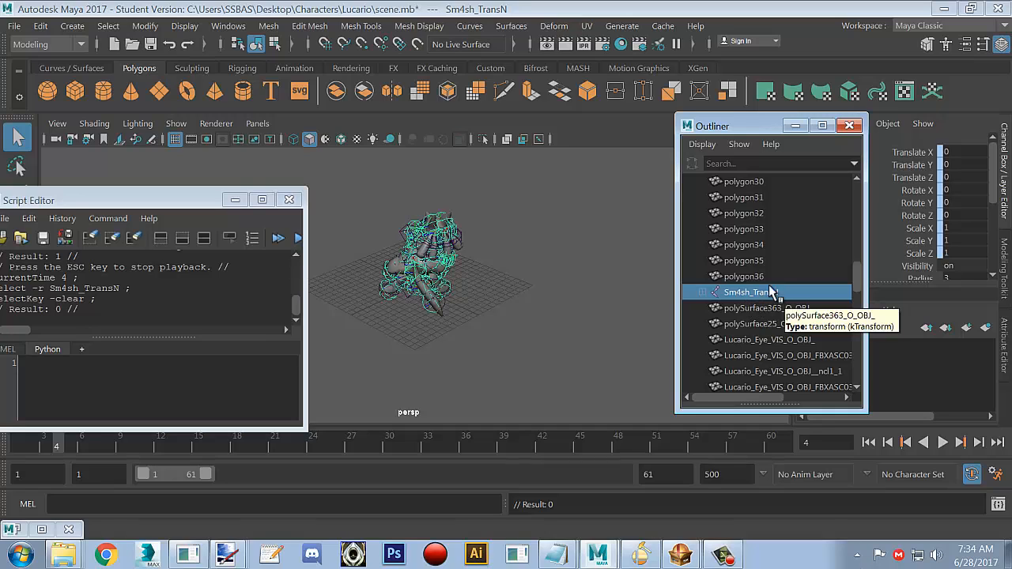
click(103, 27)
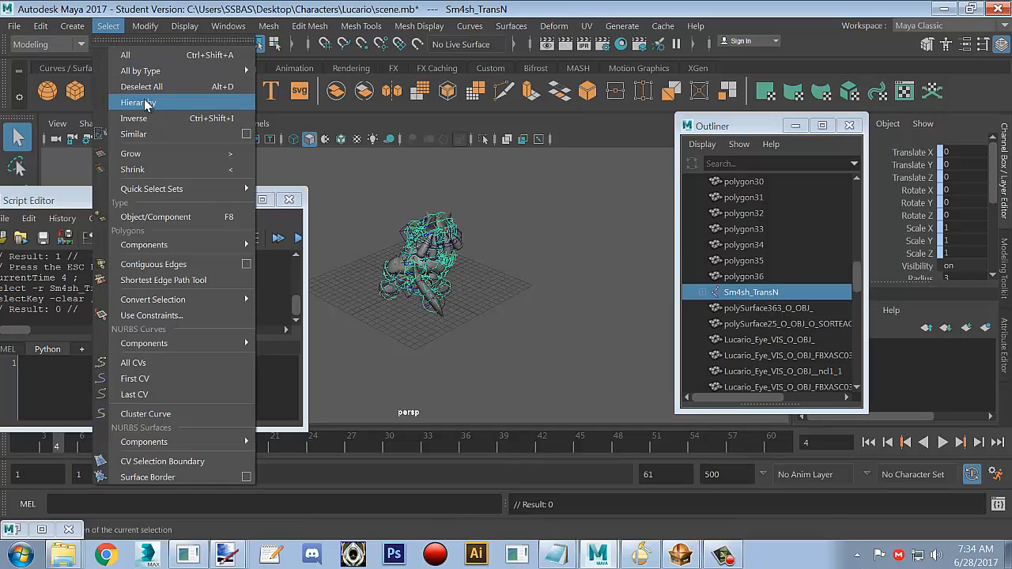
click(144, 99)
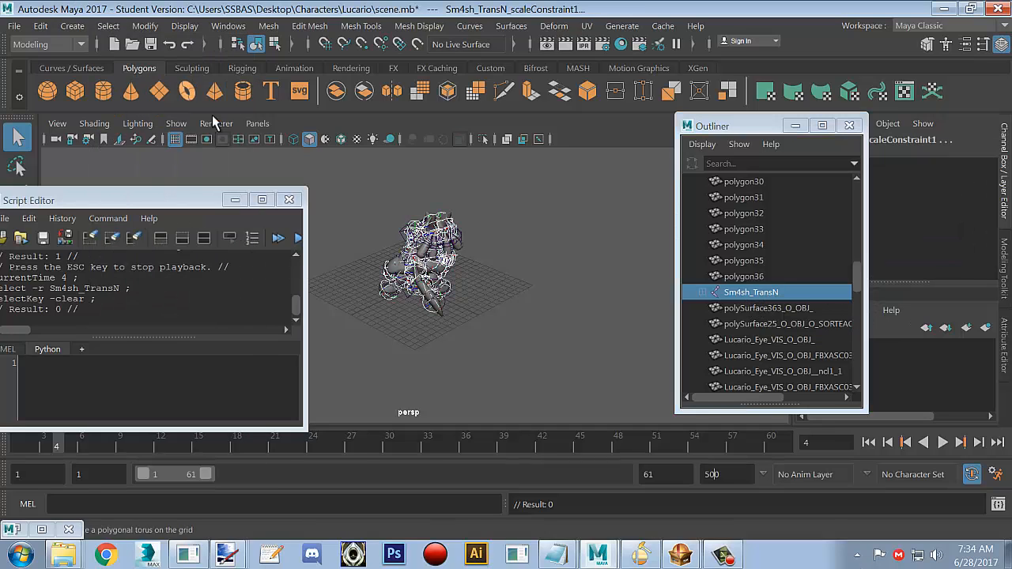
click(41, 29)
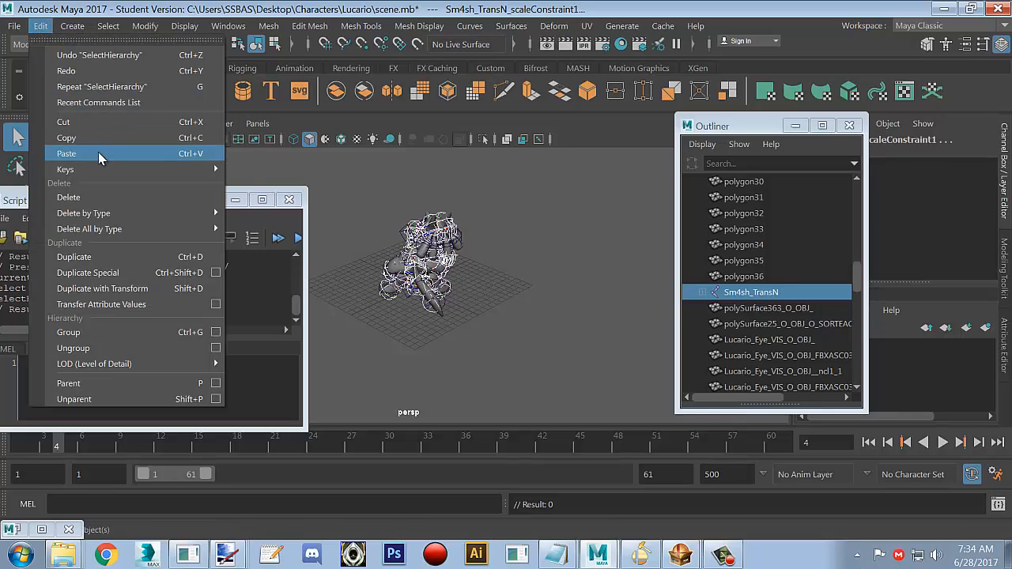
mouse_move(101, 171)
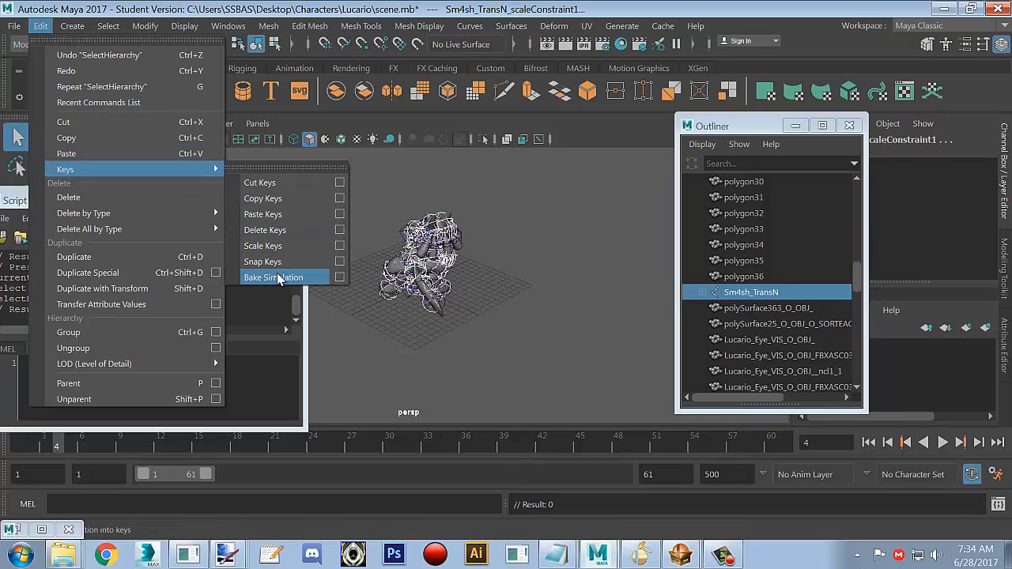
click(310, 281)
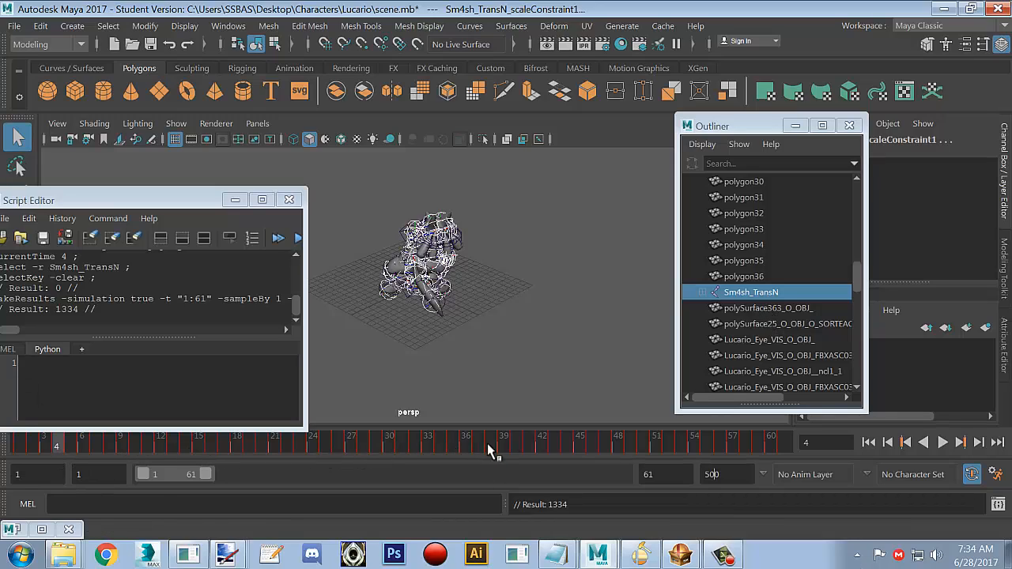
Add the prefix "prefix_" to the names of the whole TopN joint hierarchy.
click(748, 261)
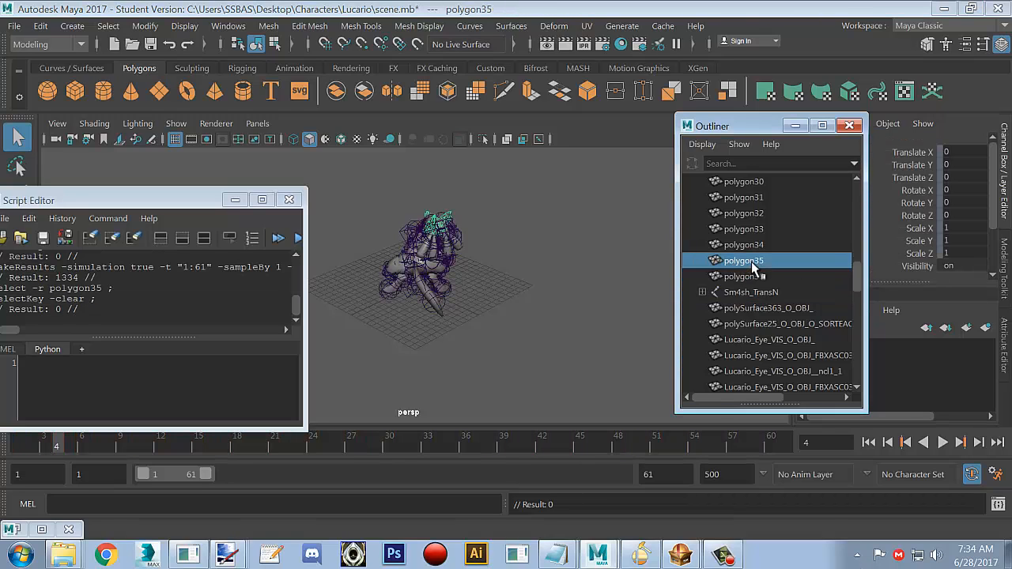
scroll(751, 265, up, 6)
scroll(753, 267, up, 5)
click(744, 246)
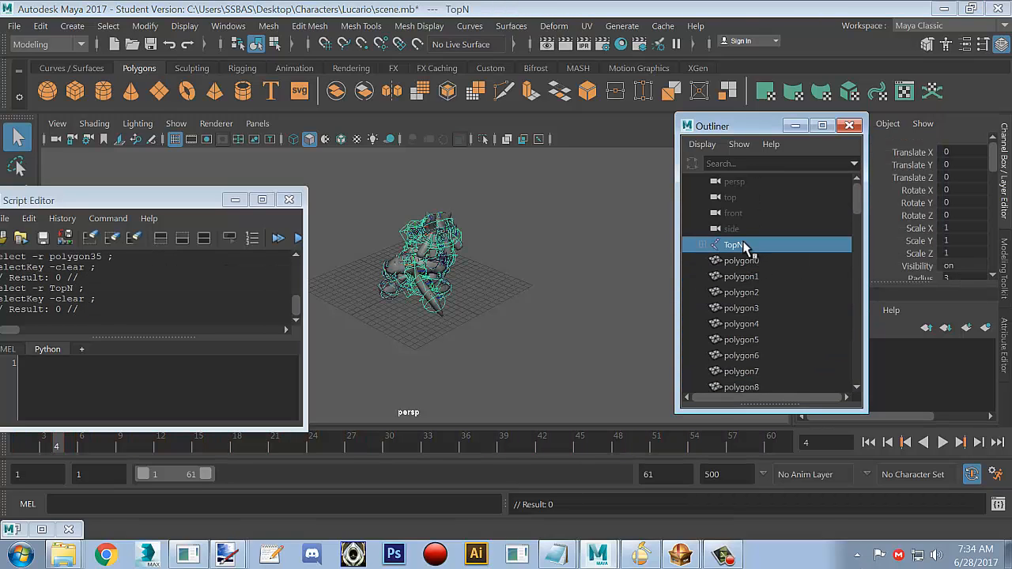
click(145, 25)
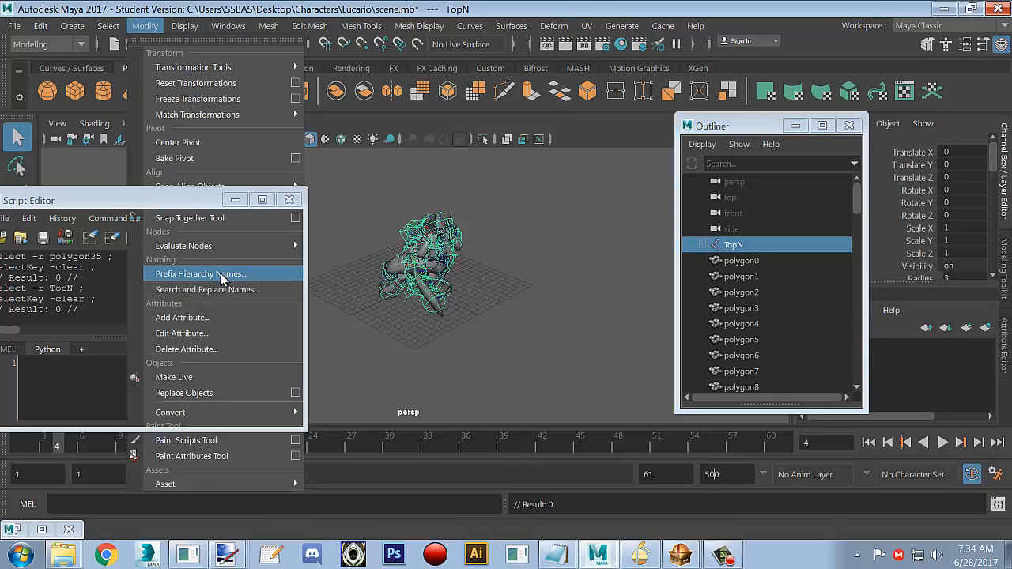
click(221, 276)
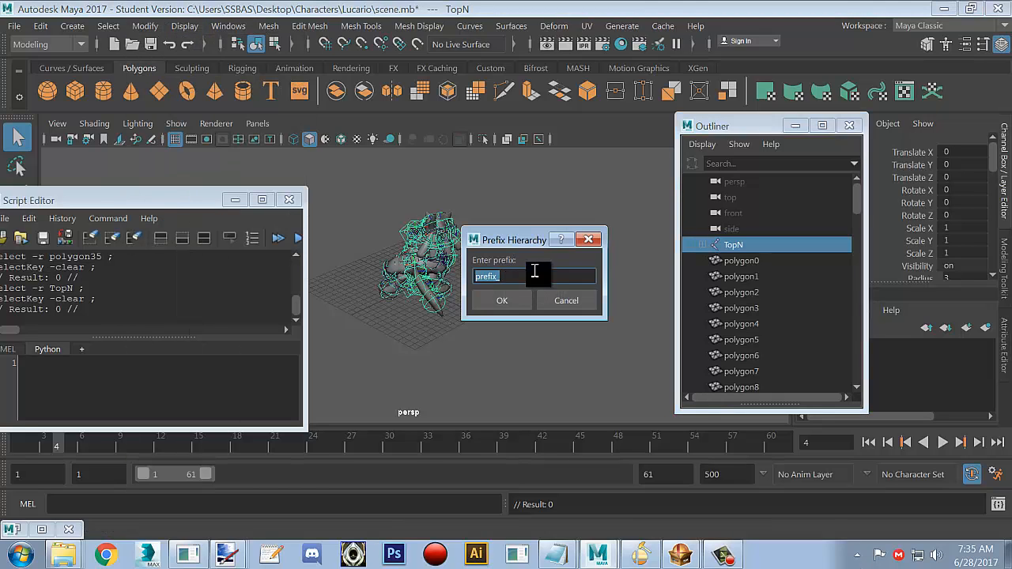
click(503, 300)
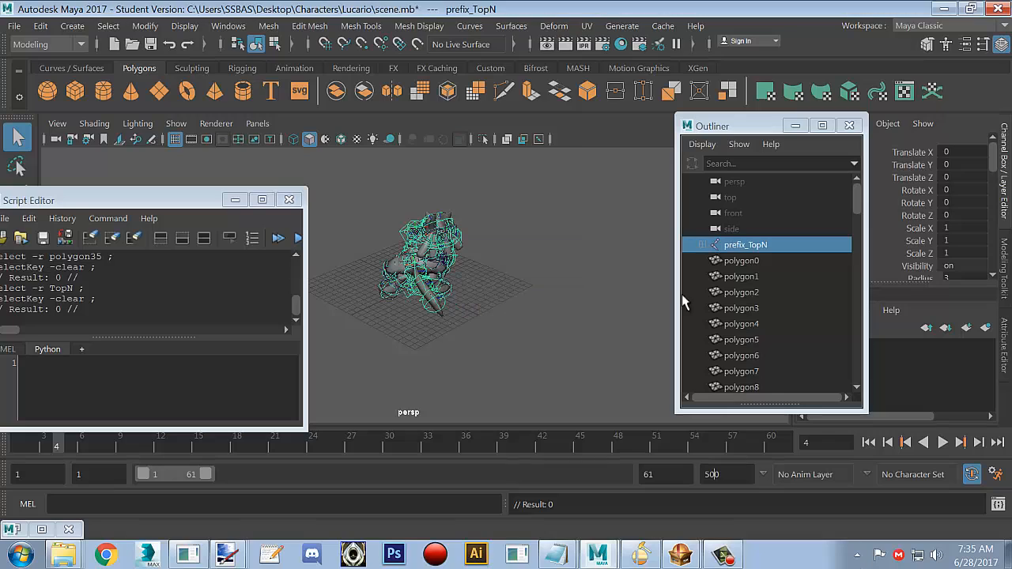
click(779, 281)
click(755, 247)
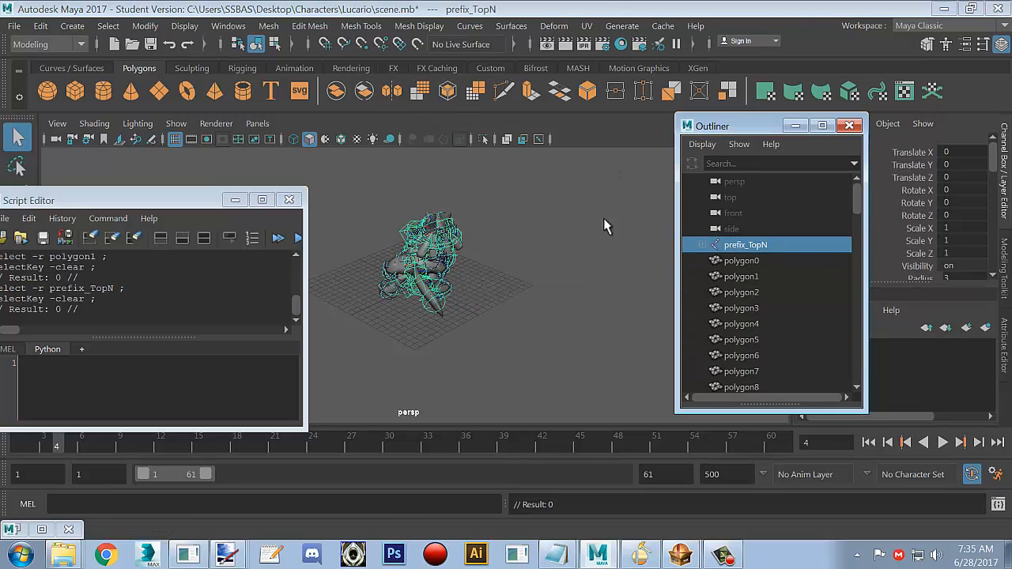
Search all names in the scene for "Sm4sh_" and replace it with a blank to strip that prefix.
scroll(732, 296, down, 12)
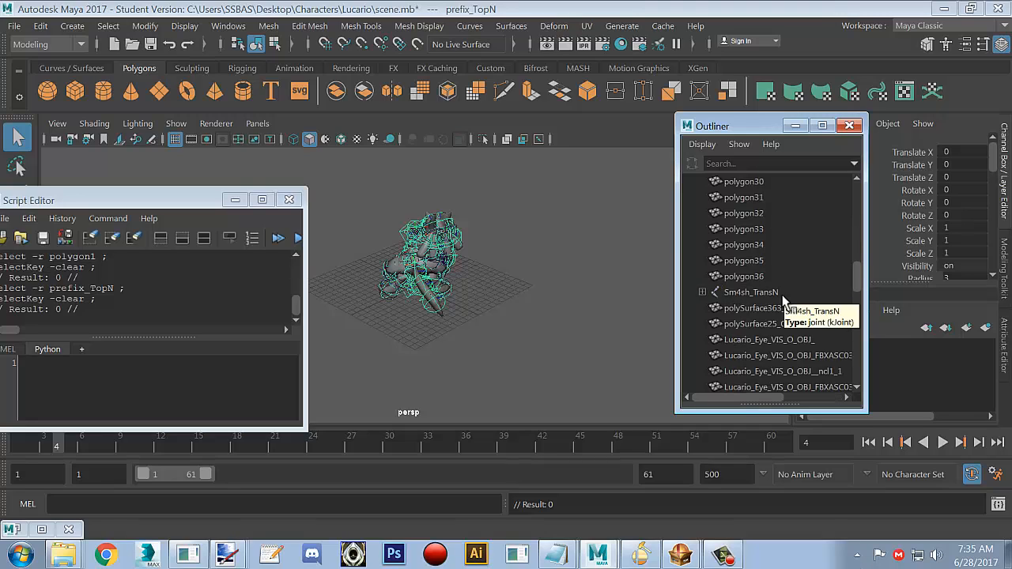
click(156, 26)
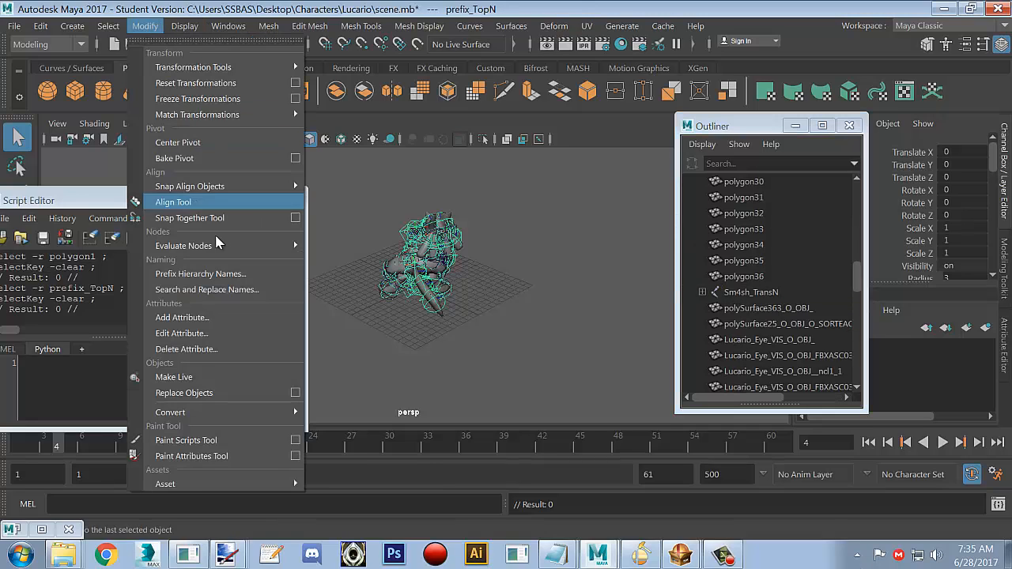
click(226, 290)
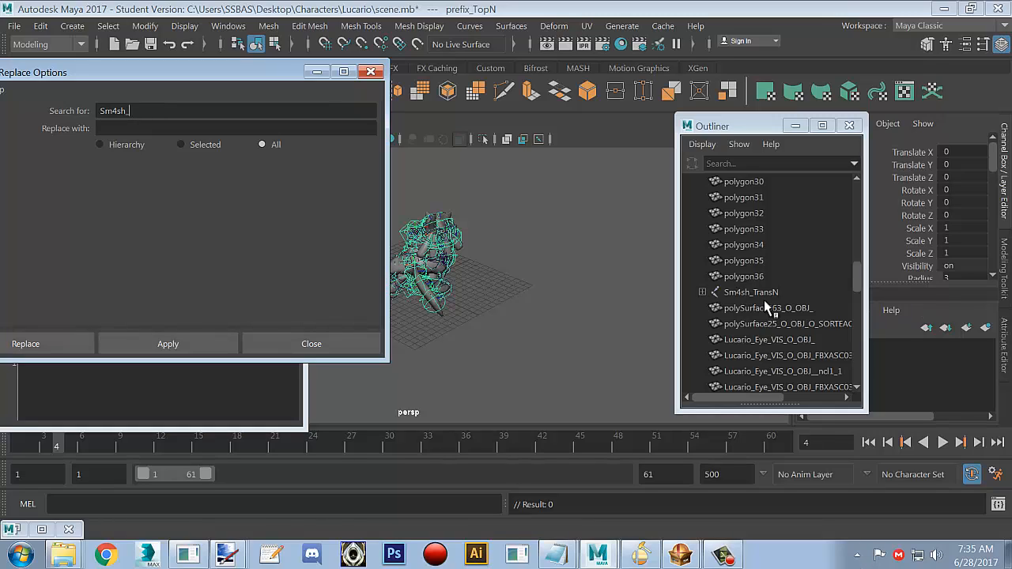
click(149, 127)
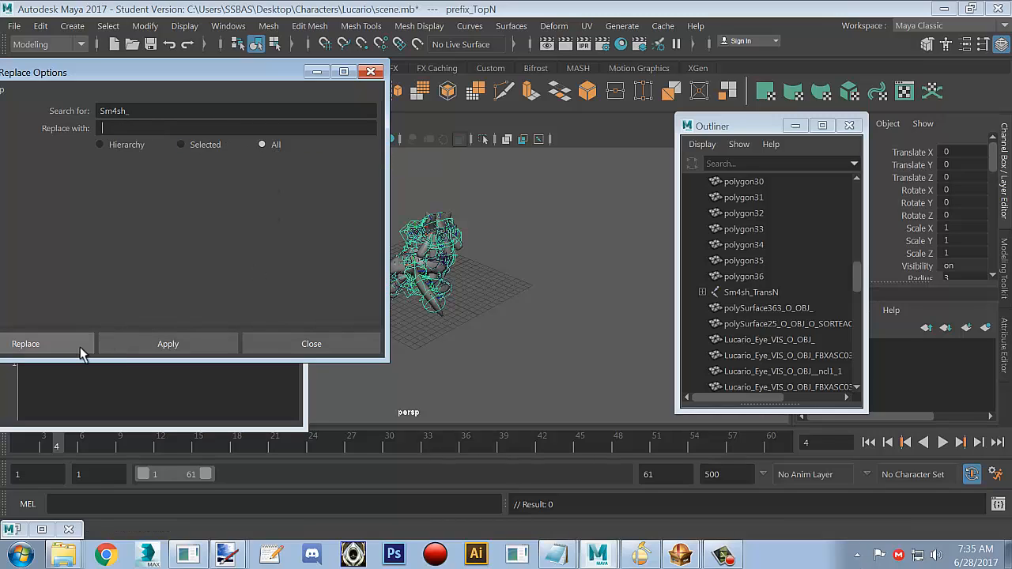
click(113, 341)
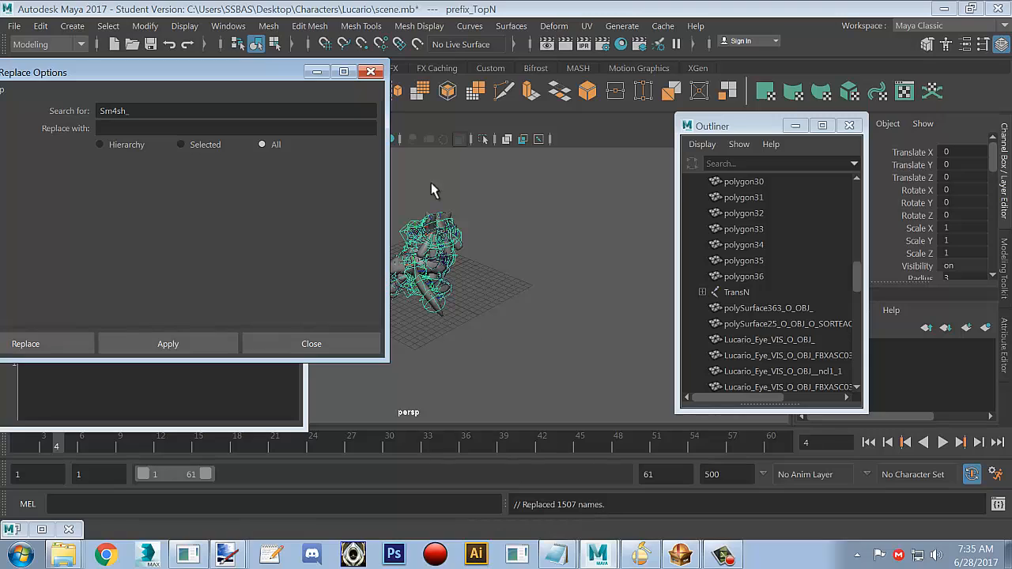
click(371, 71)
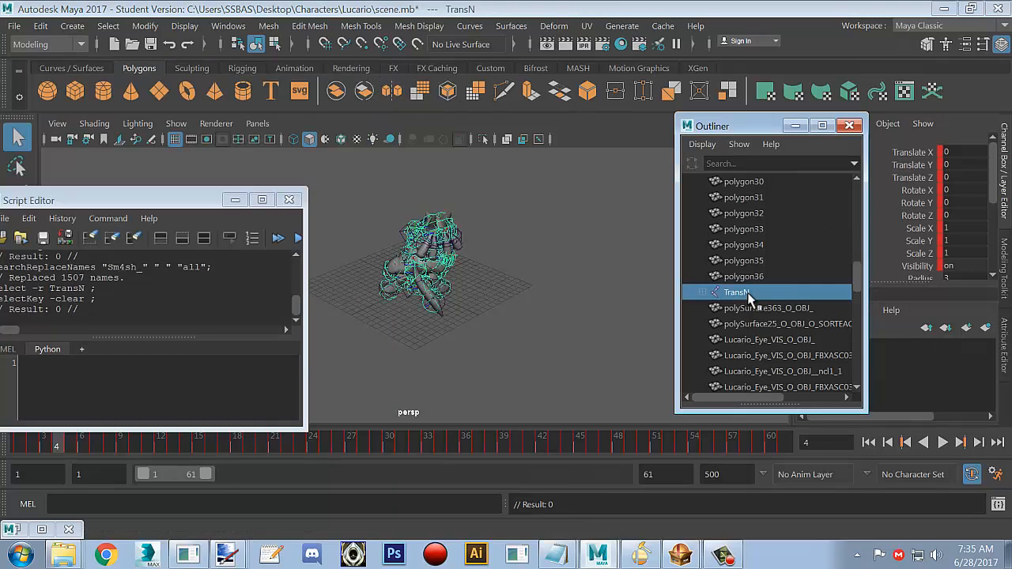
Select the whole TransN hierarchy and export it as an animExport file named AttackHi4Charge into Lucario's Animation folder.
click(750, 295)
click(108, 26)
click(138, 102)
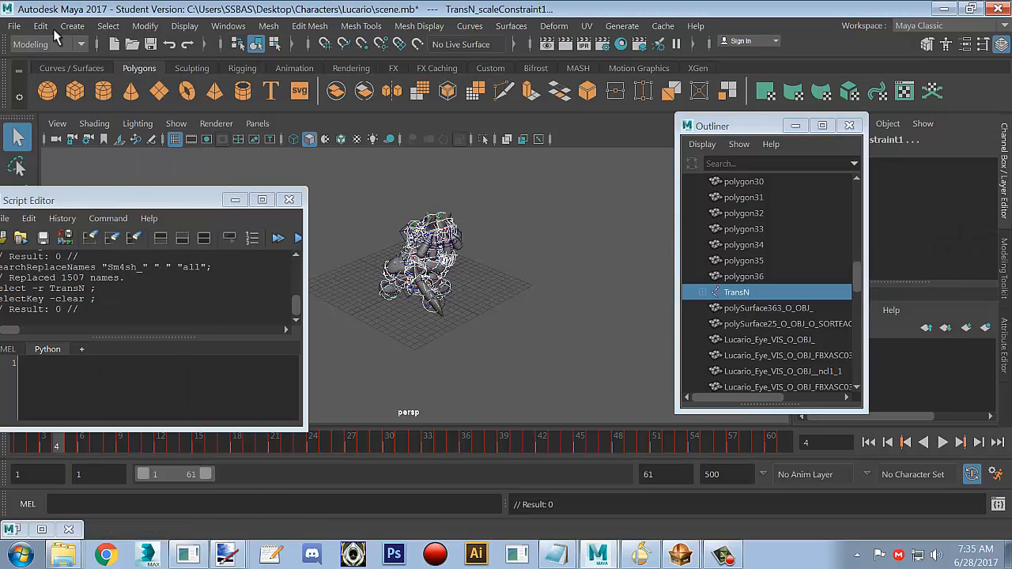
click(13, 27)
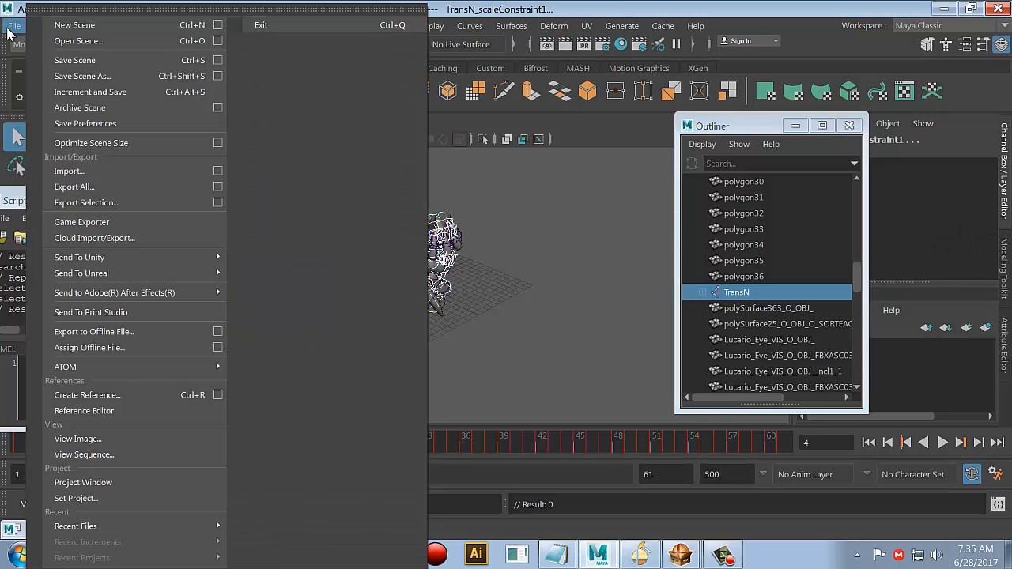
click(145, 210)
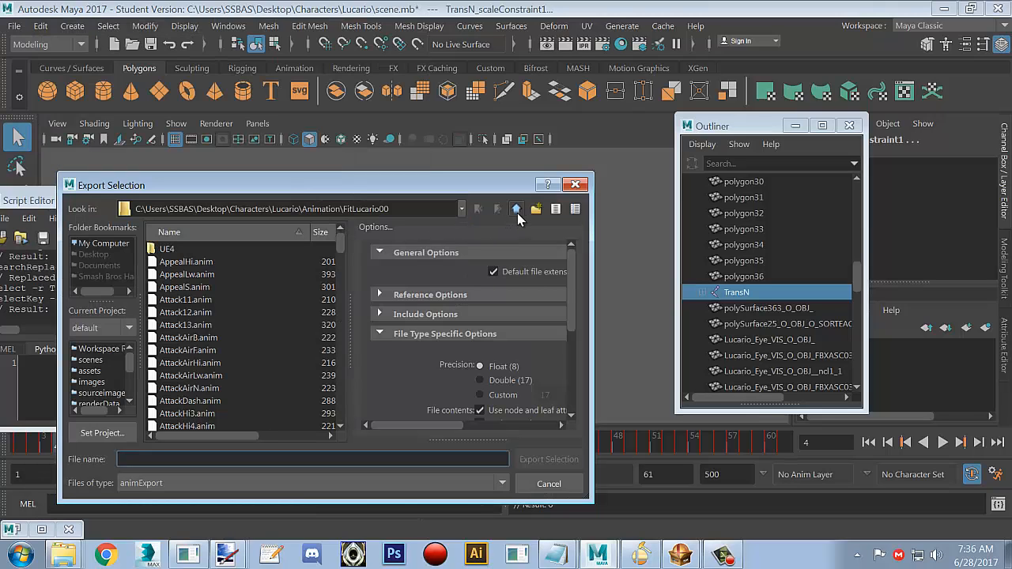
click(518, 210)
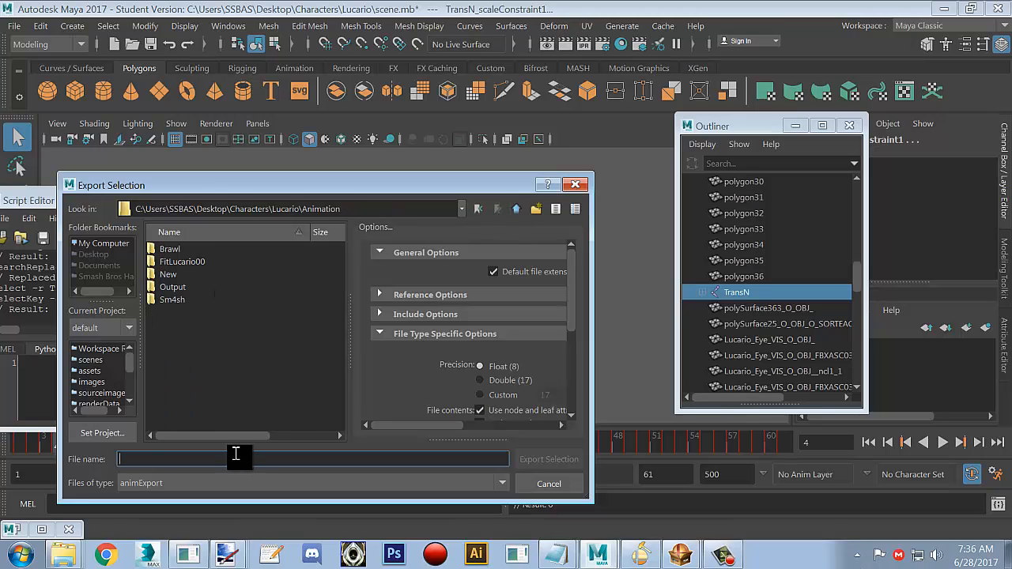
text(AttackHi4Charge)
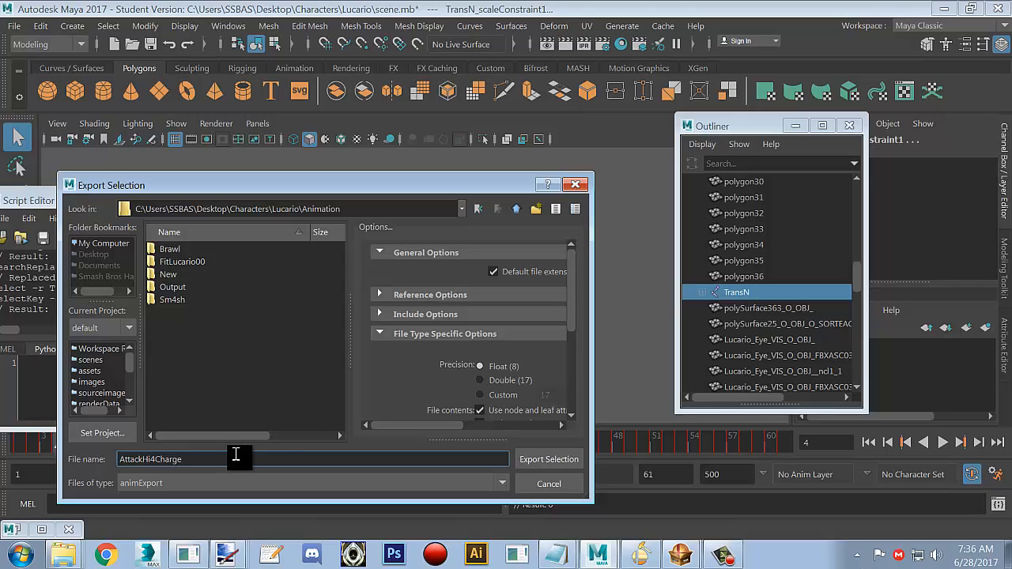
click(554, 458)
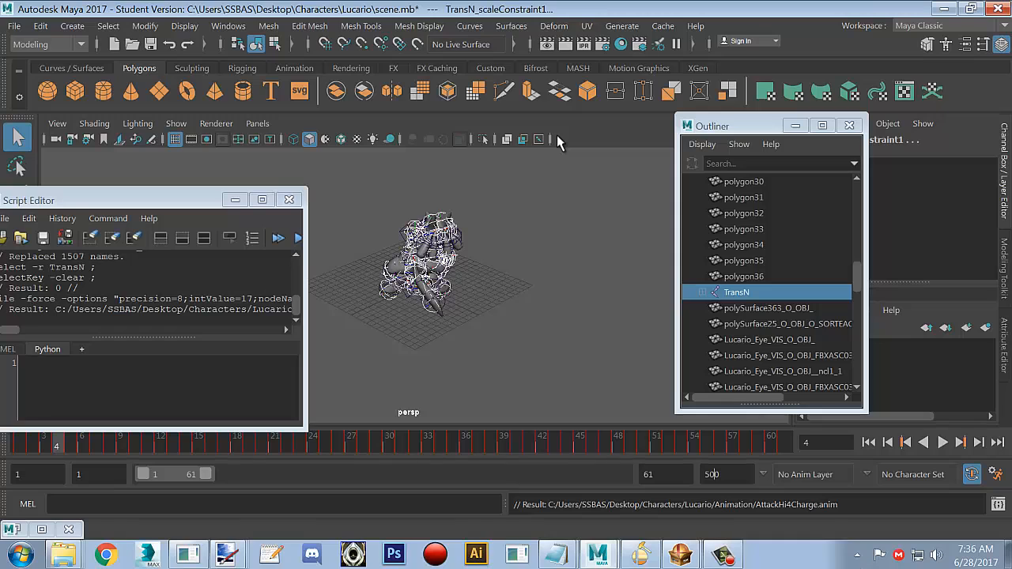
Switch to Smash Forge, widen the mesh list area, and load AttackHi4Charge.anim from Lucario's Animation folder onto the model.
click(641, 553)
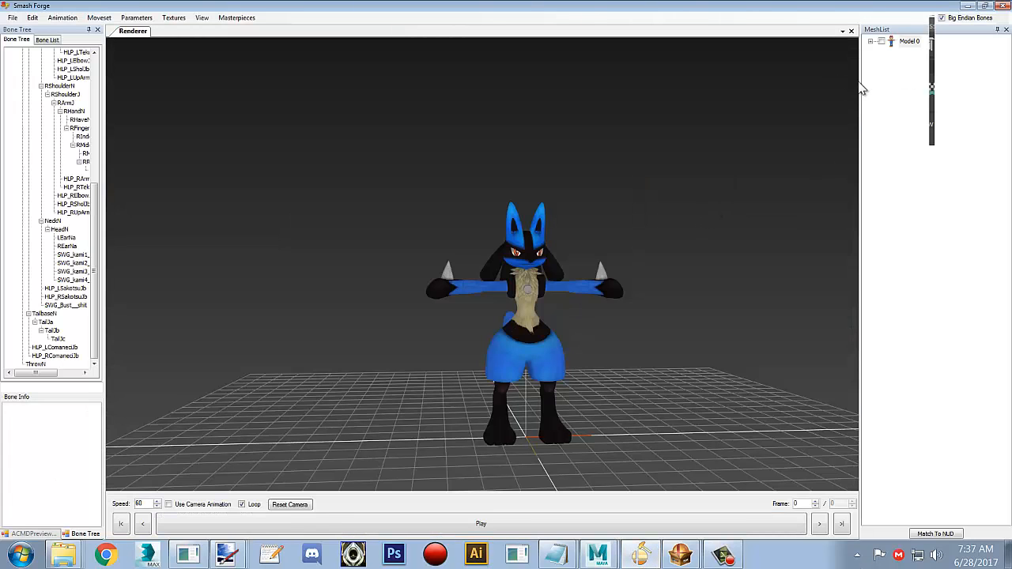
drag(857, 82, 784, 99)
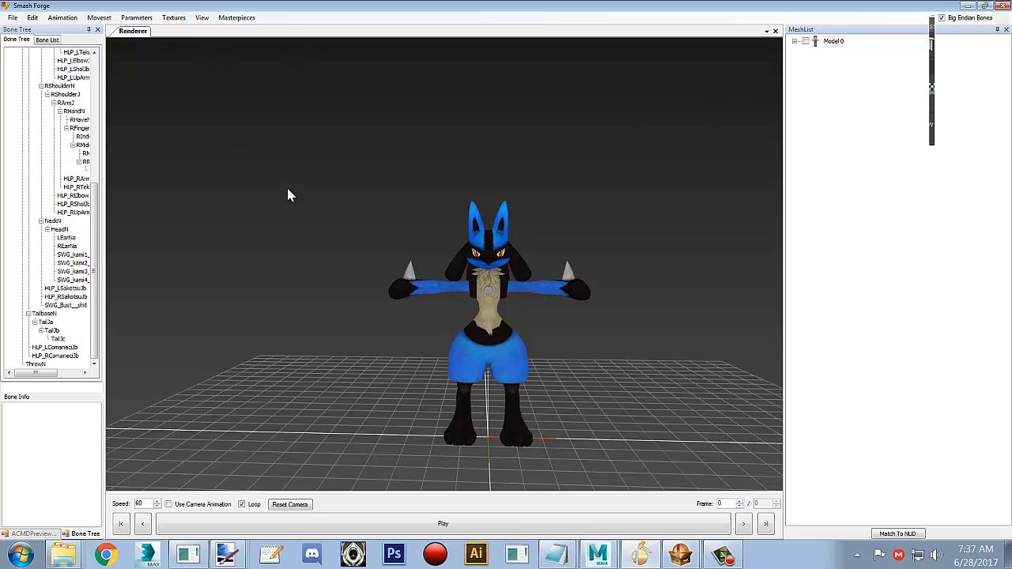
right_click(63, 554)
click(75, 455)
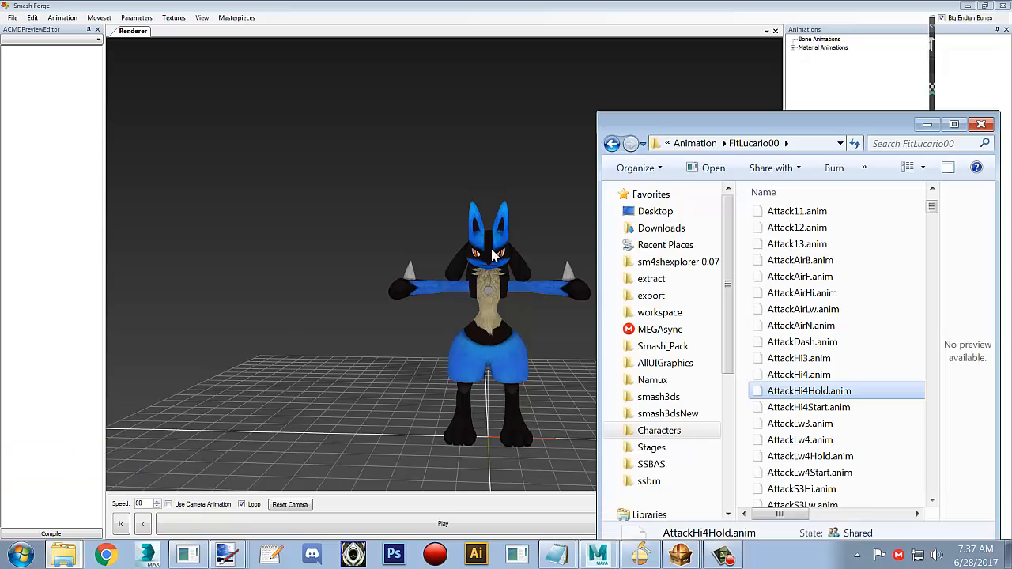
click(695, 145)
click(801, 297)
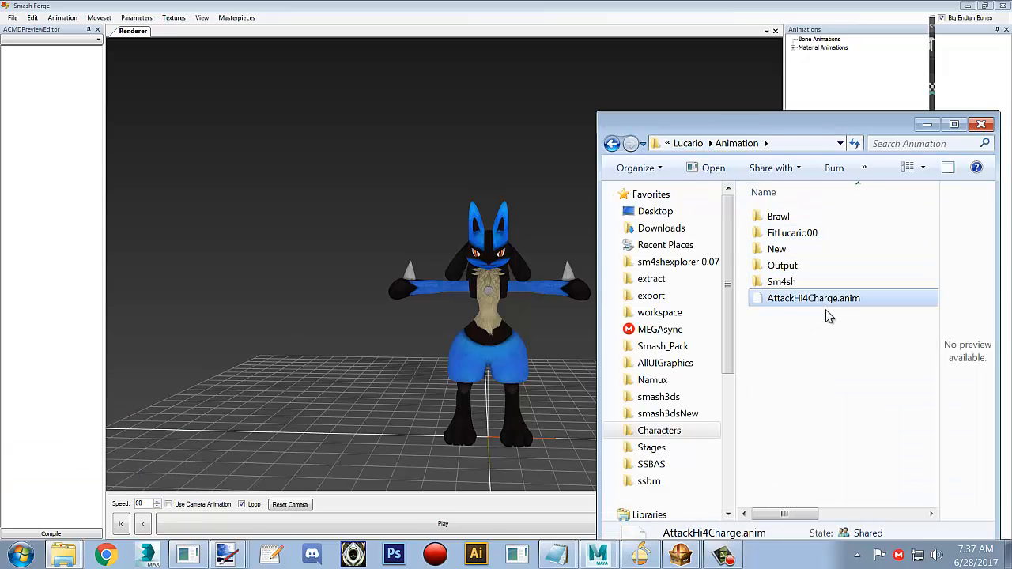
drag(835, 310, 815, 46)
click(840, 49)
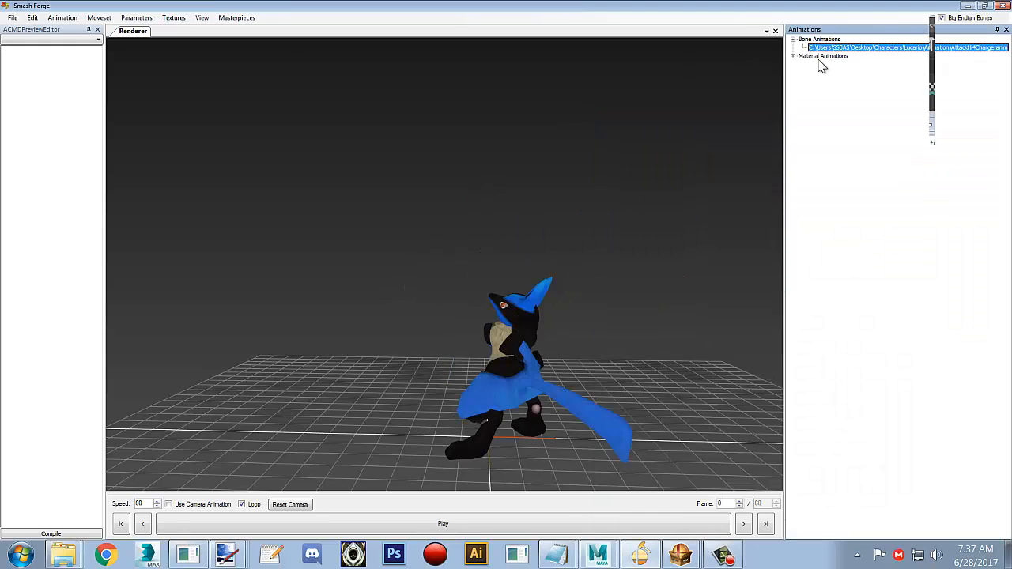
Play the AttackHi4Charge animation on the Lucario model, view it from several angles, and pause it.
click(659, 524)
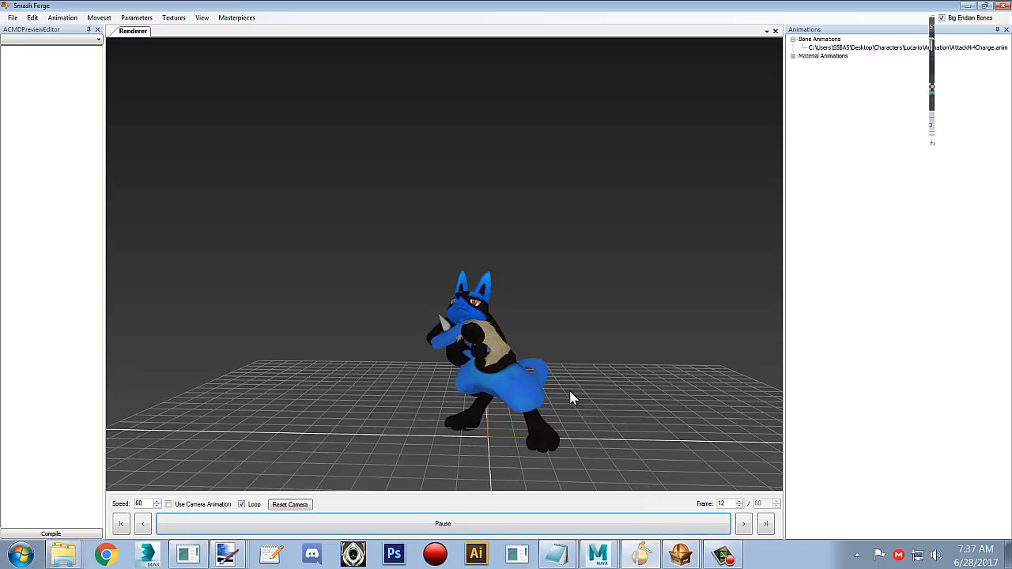
drag(565, 396, 621, 388)
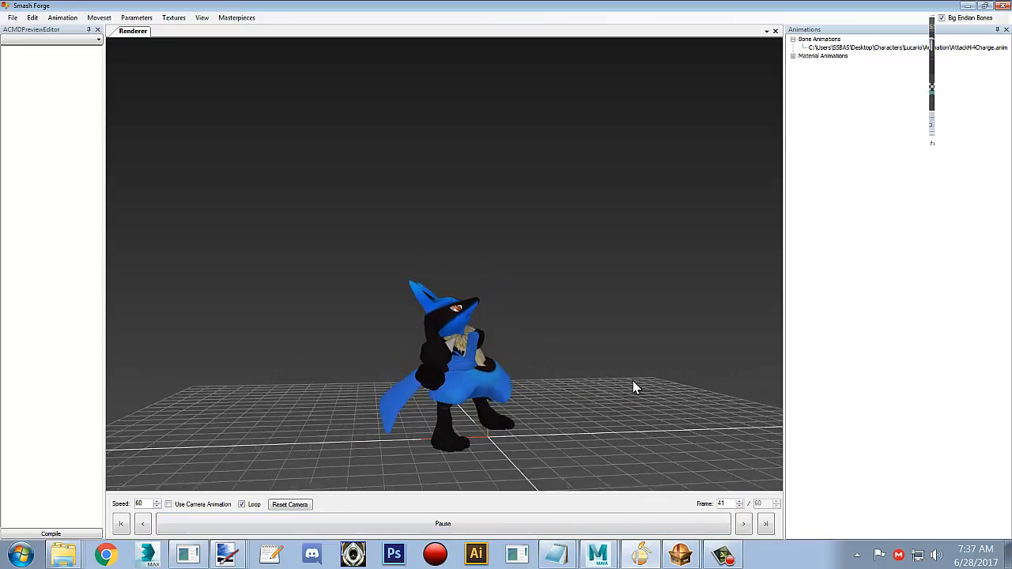
drag(447, 385, 556, 369)
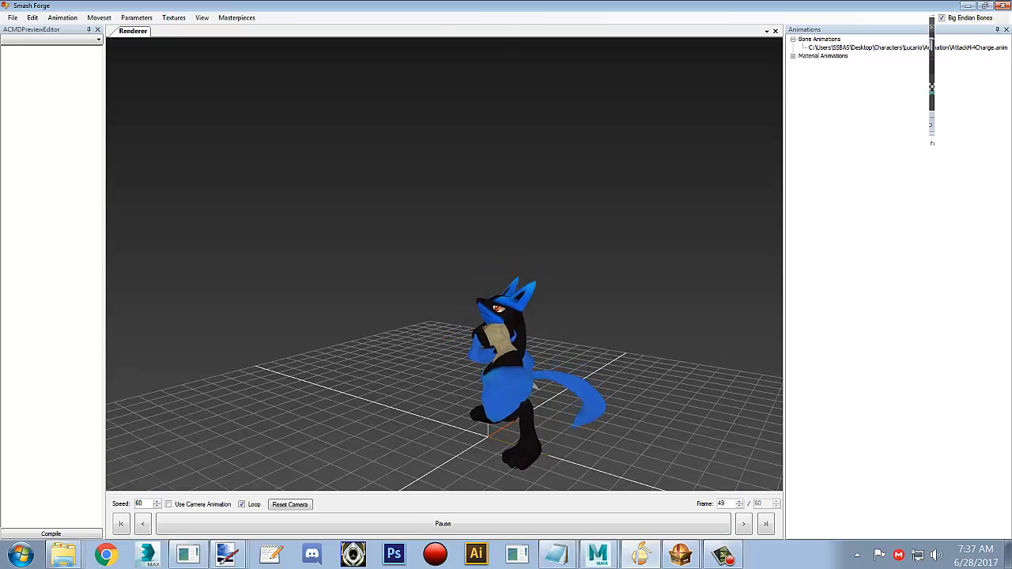
click(460, 523)
Start exporting the AttackHi4Charge bone animation and choose Lucario's Animation\Output folder as the destination.
click(844, 49)
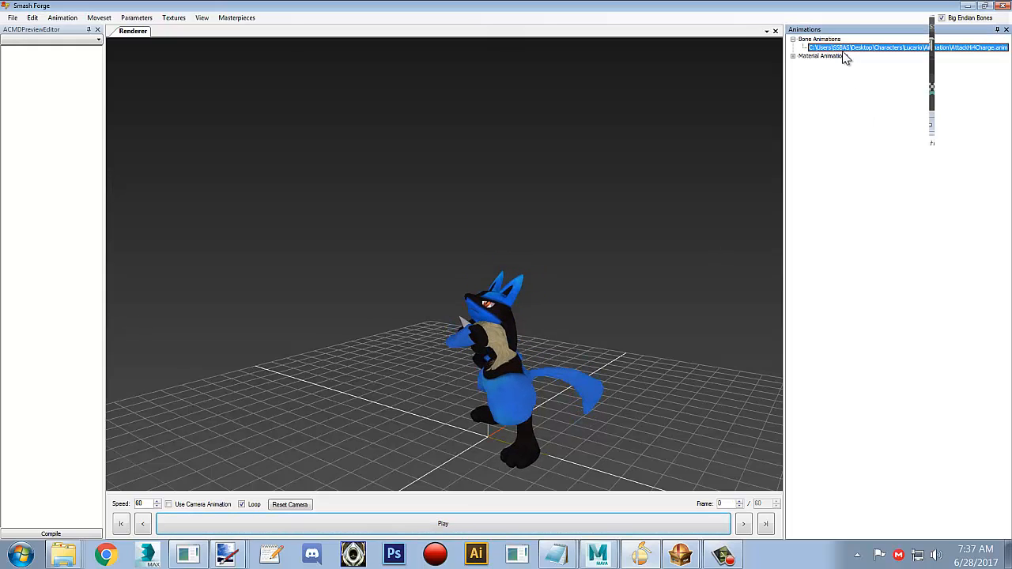
click(63, 19)
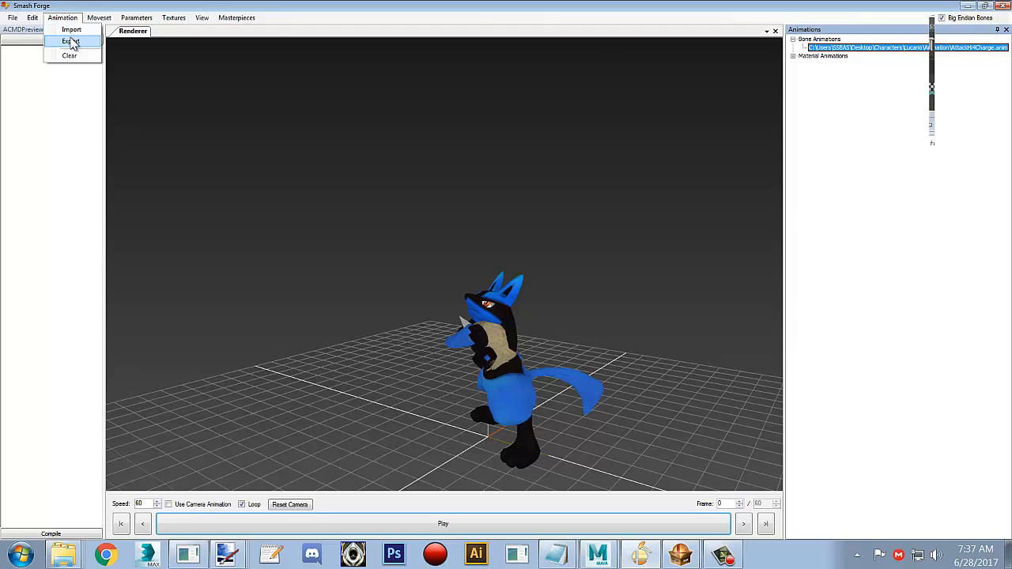
click(71, 41)
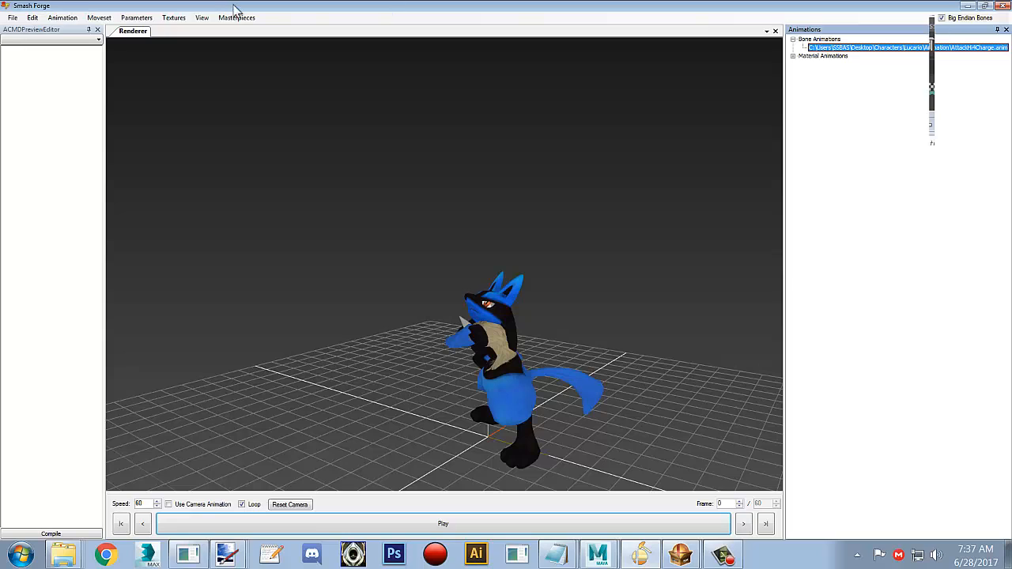
click(64, 17)
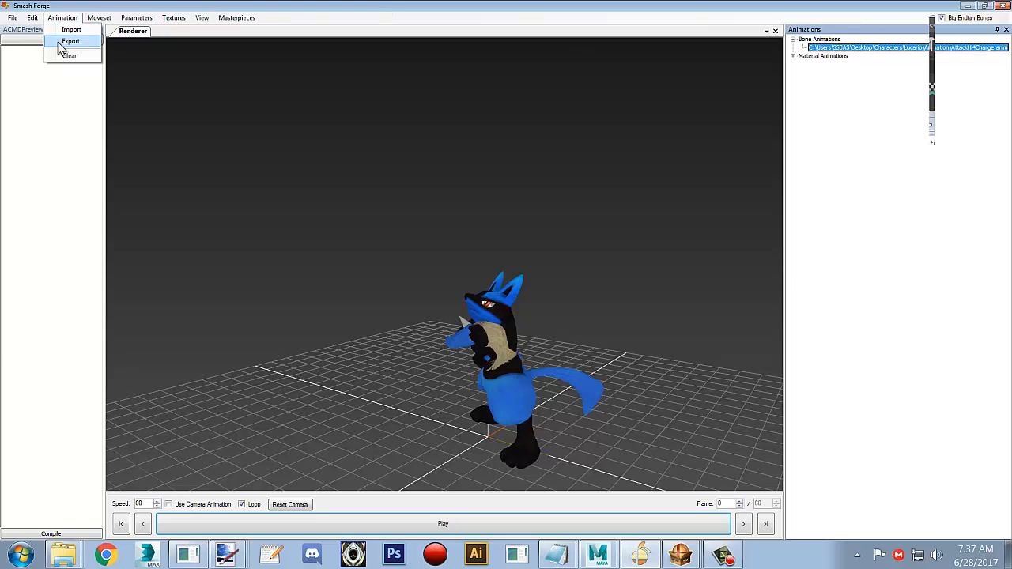
click(63, 43)
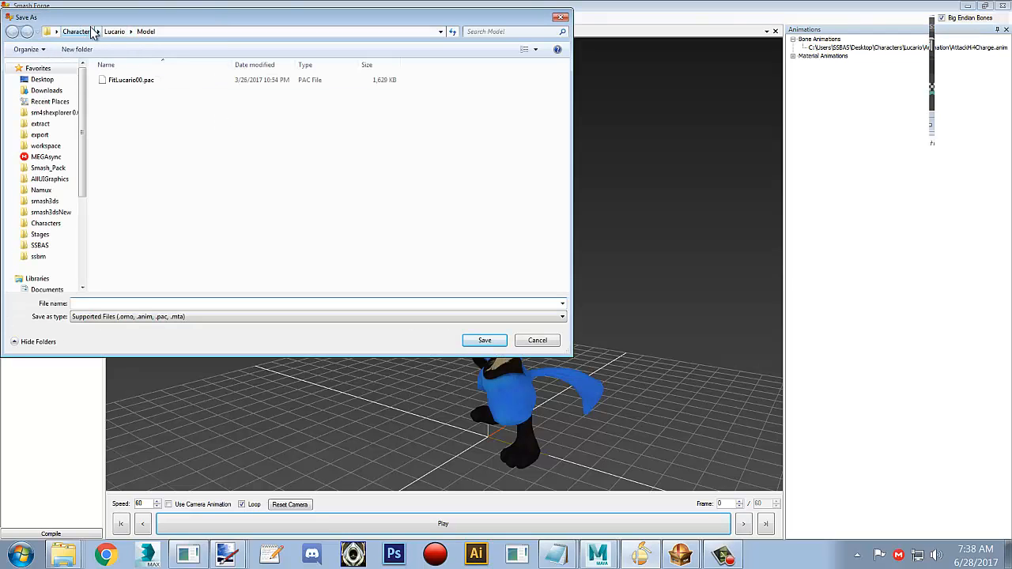
click(112, 31)
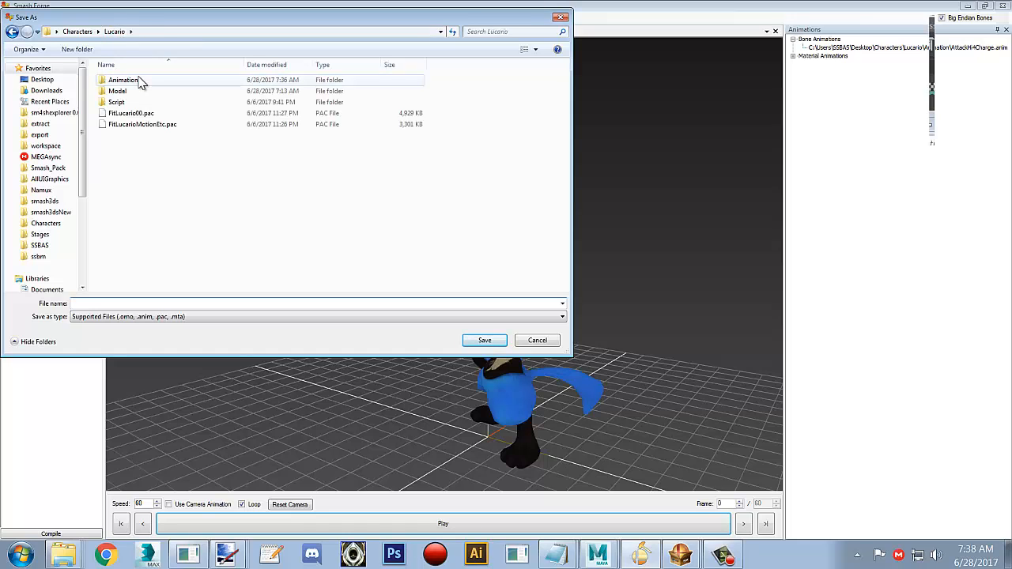
double_click(123, 80)
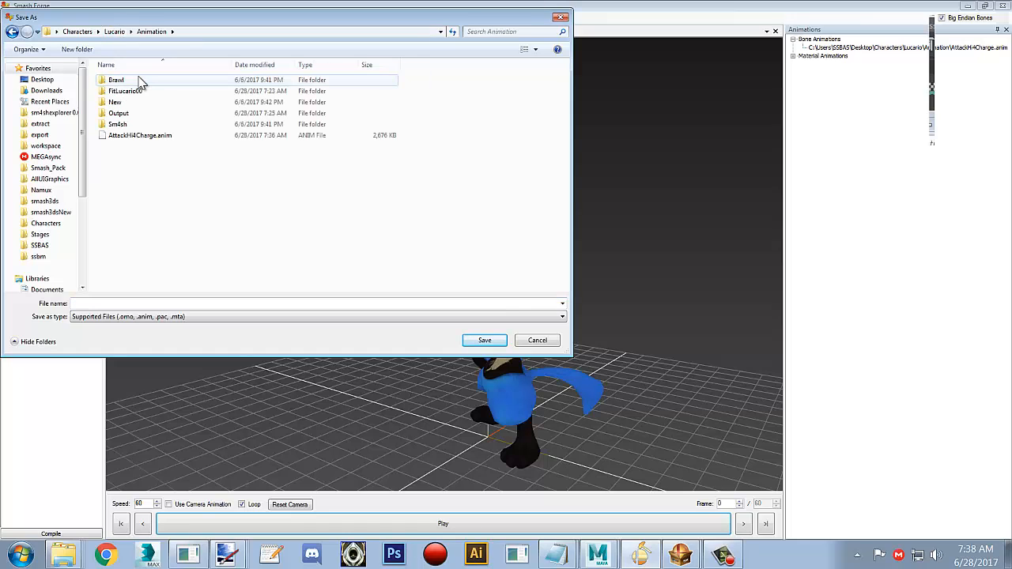
double_click(141, 115)
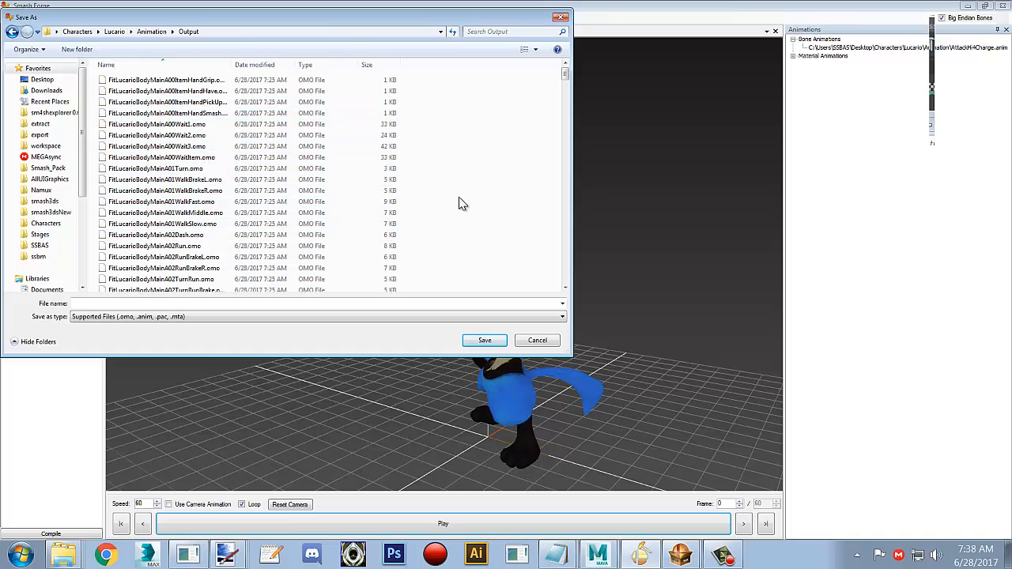
Save the exported animation over the existing FitLucarioBodyMainC04AttackHi4Charge.omo, confirming the replacement.
scroll(460, 203, down, 1)
scroll(462, 203, down, 10)
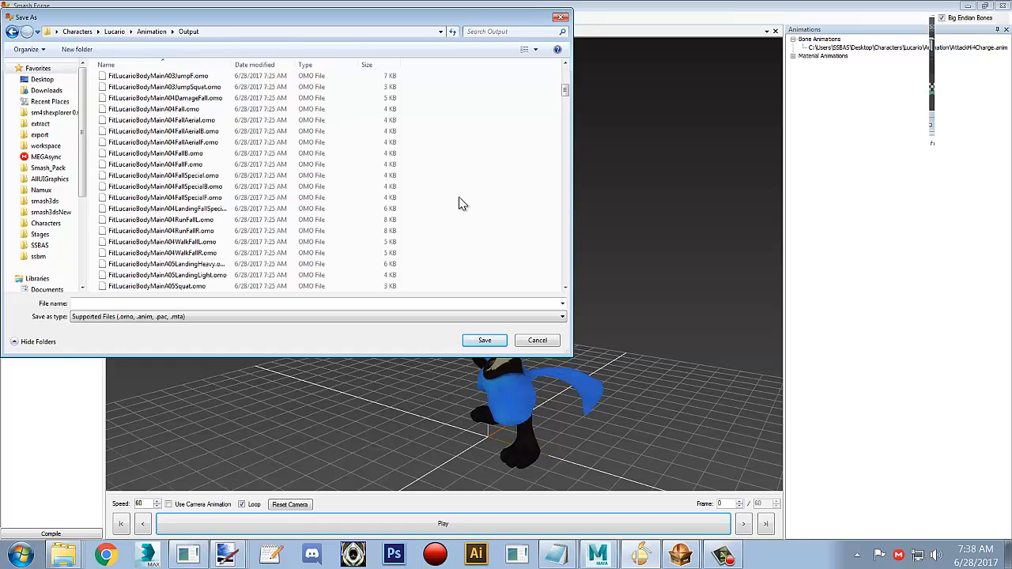
scroll(462, 203, down, 8)
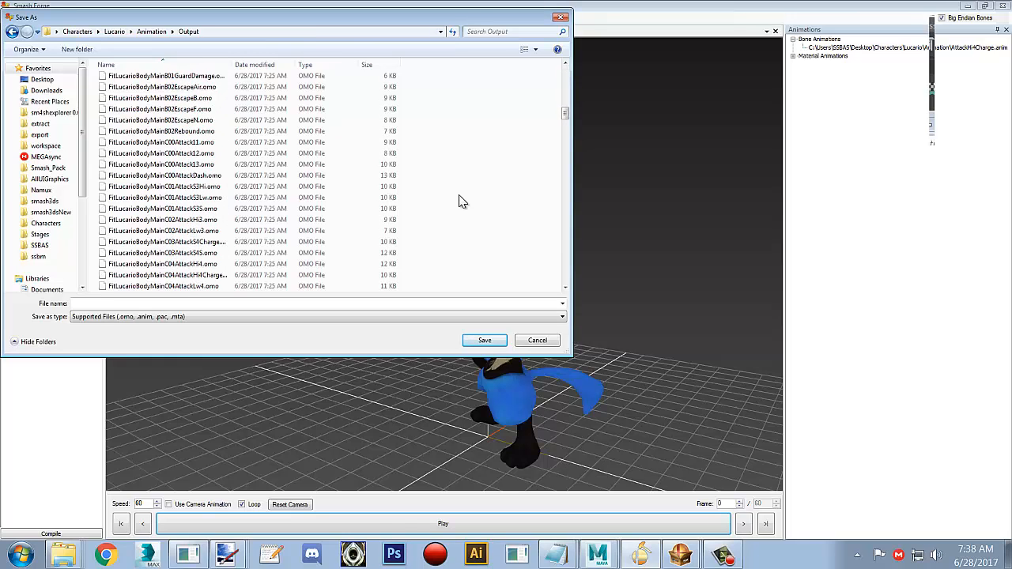
click(184, 275)
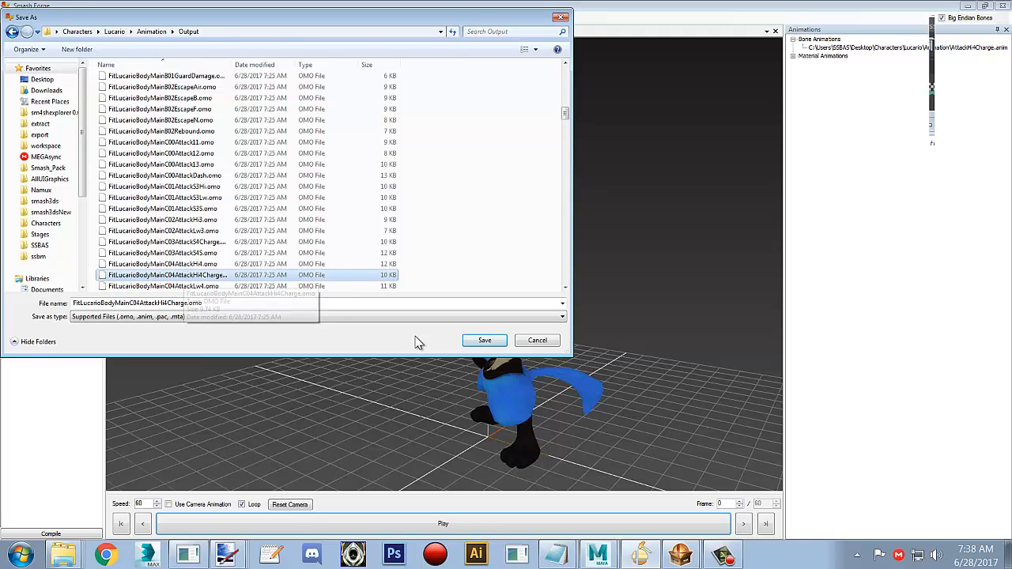
click(467, 340)
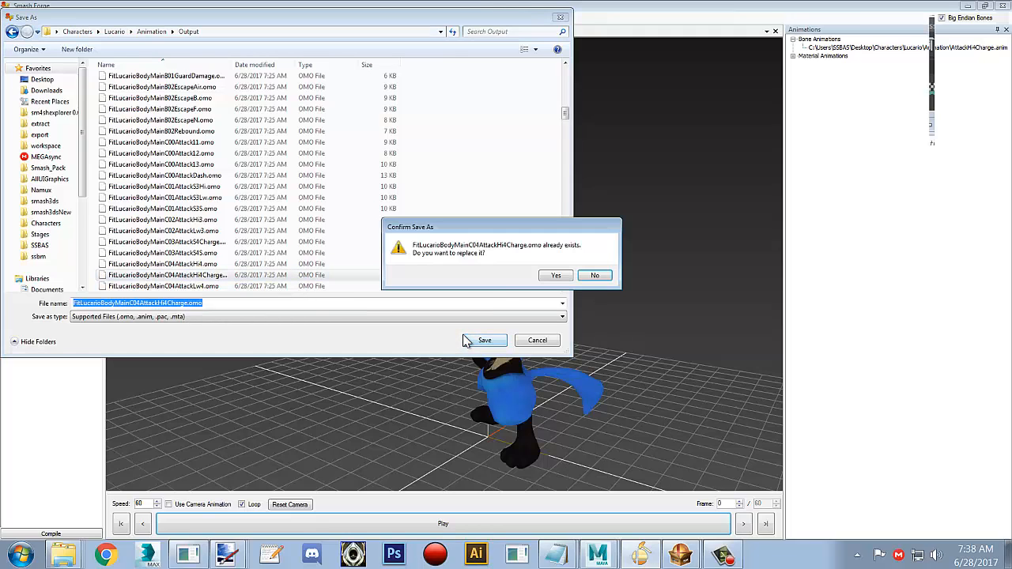
click(553, 276)
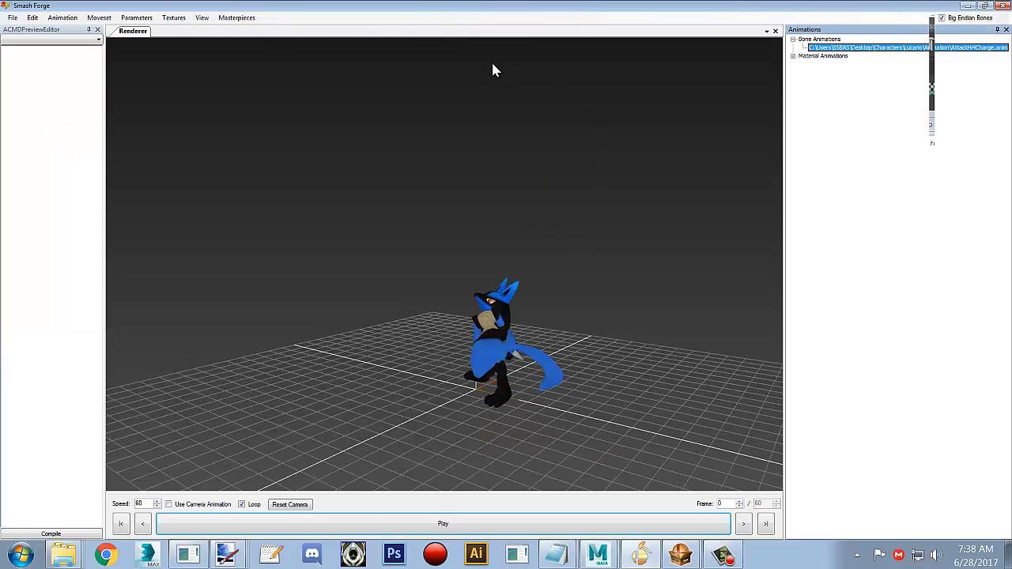
Check the contents of the Output folder in Lucario's Animation folder, then copy the whole Output folder.
right_click(62, 556)
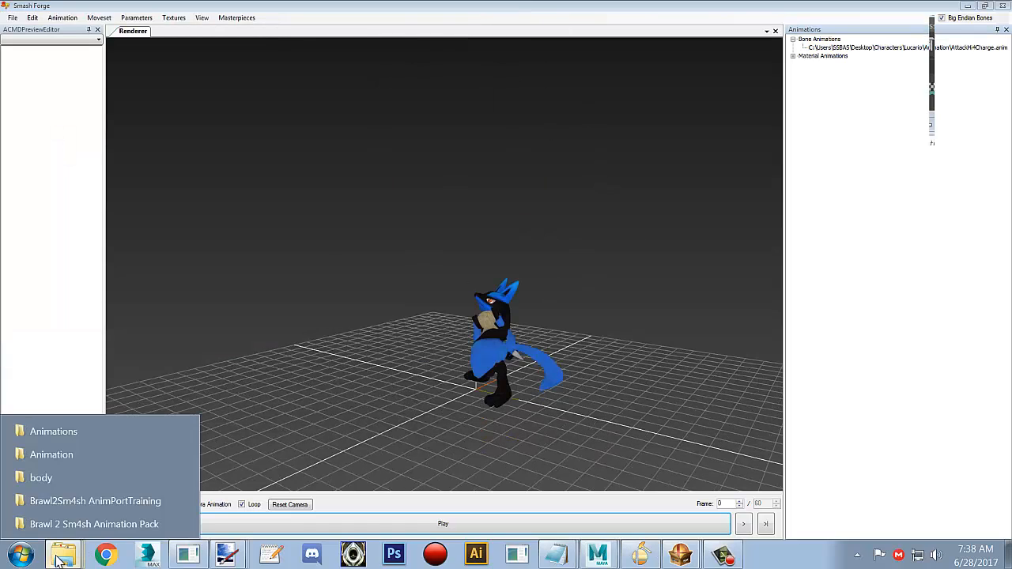
click(99, 451)
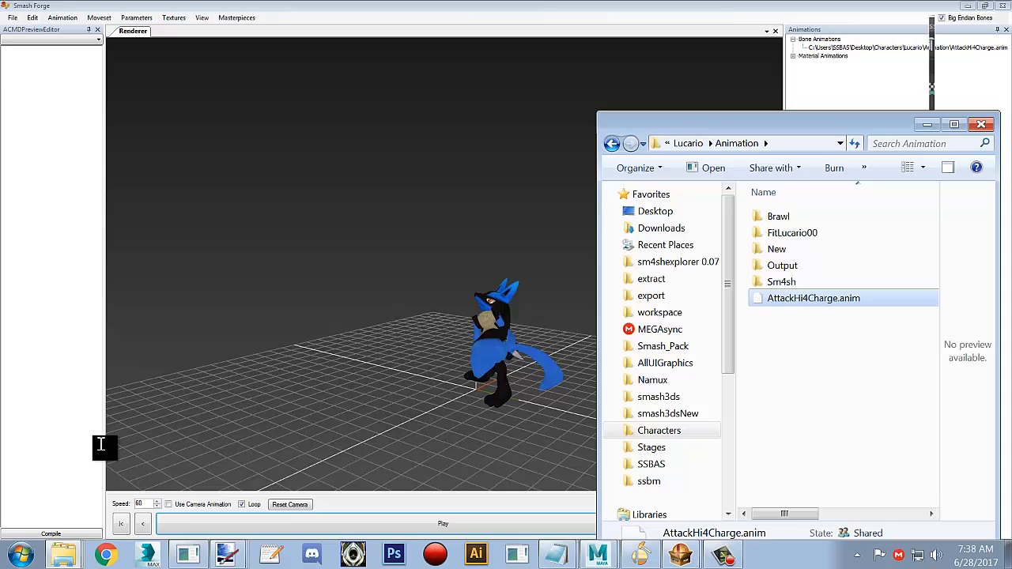
double_click(799, 267)
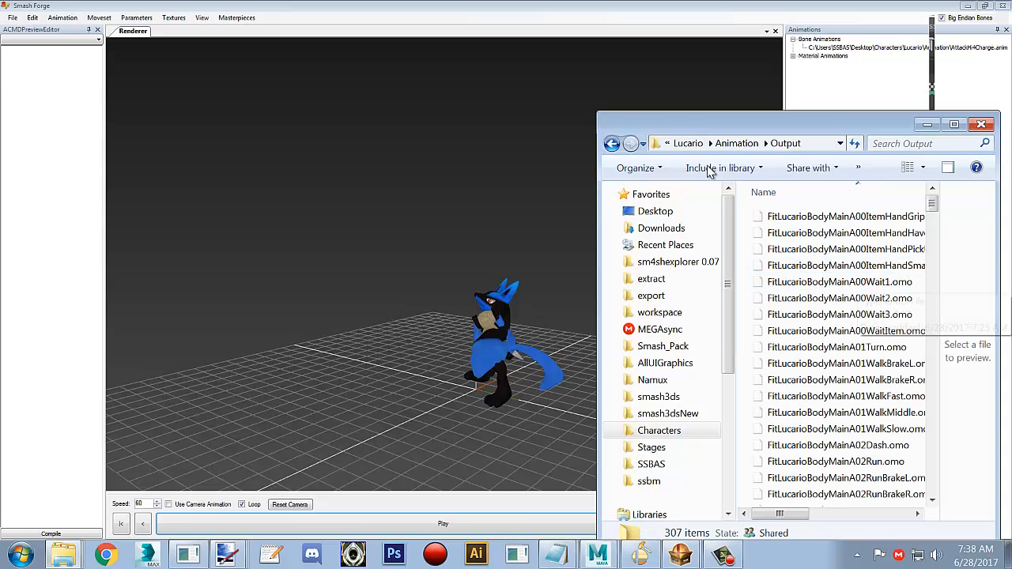
click(611, 143)
right_click(795, 267)
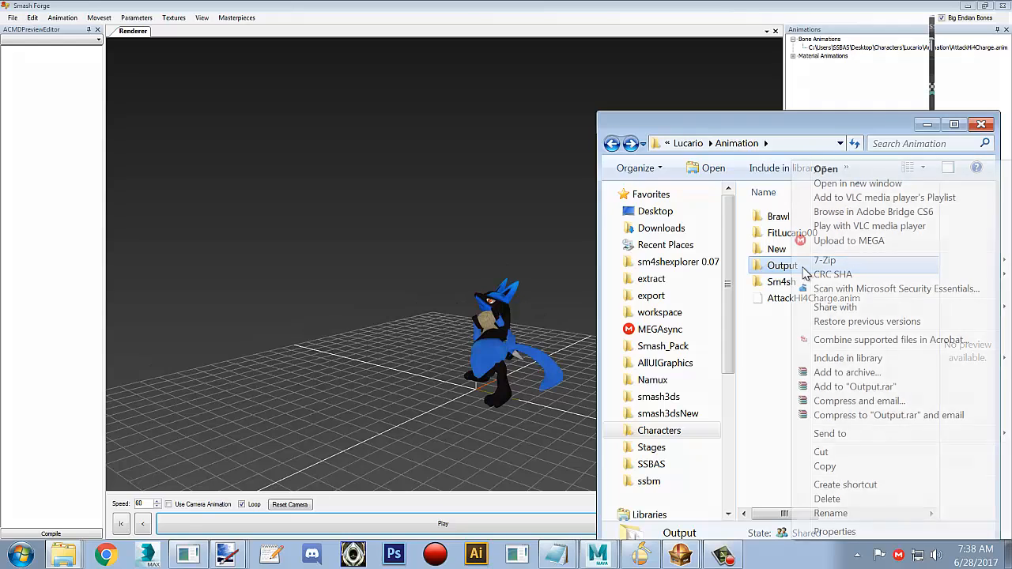
click(827, 467)
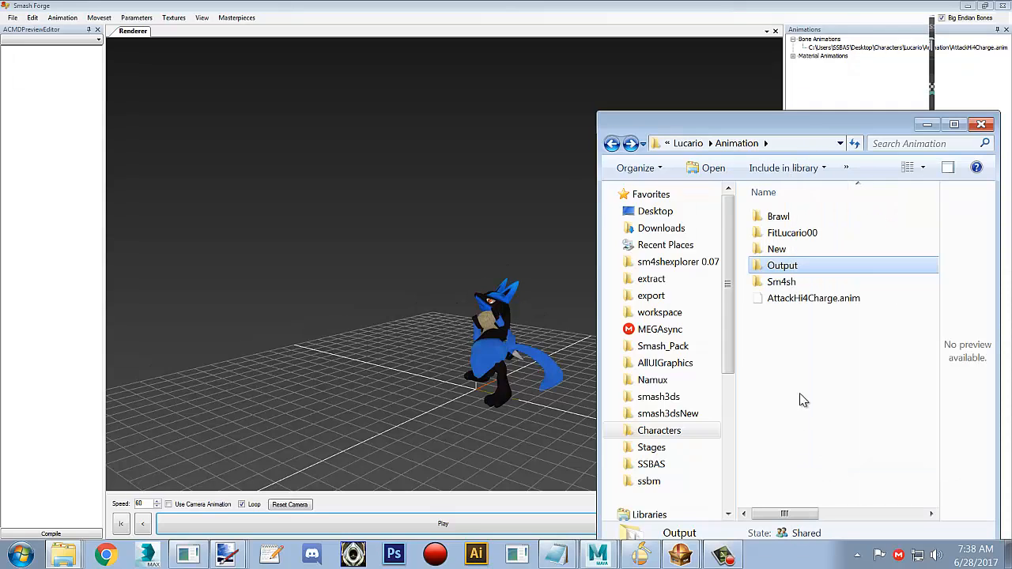
Paste the copied Output folder into the desktop Animations folder that holds PACKManager.
right_click(75, 558)
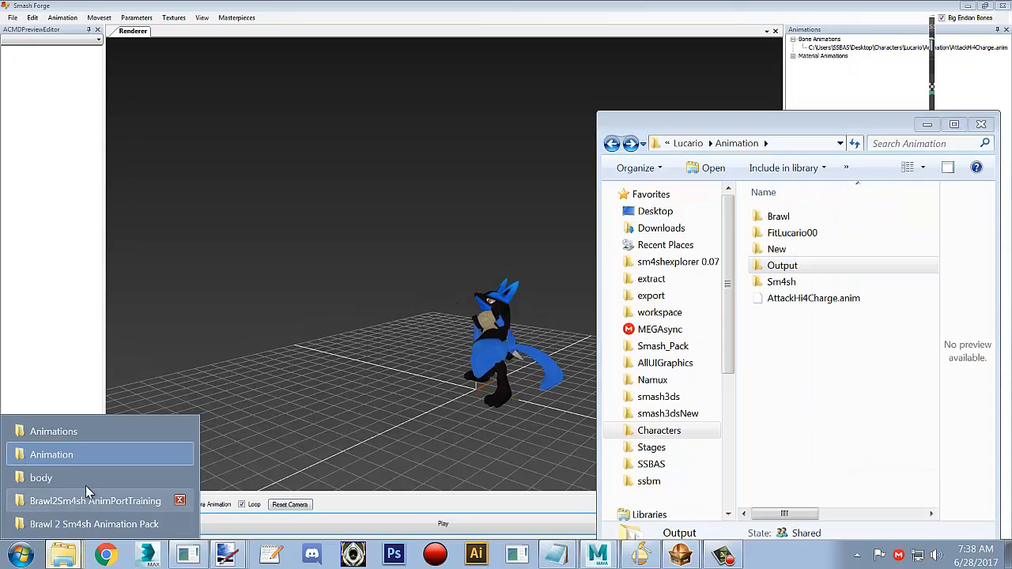
click(53, 432)
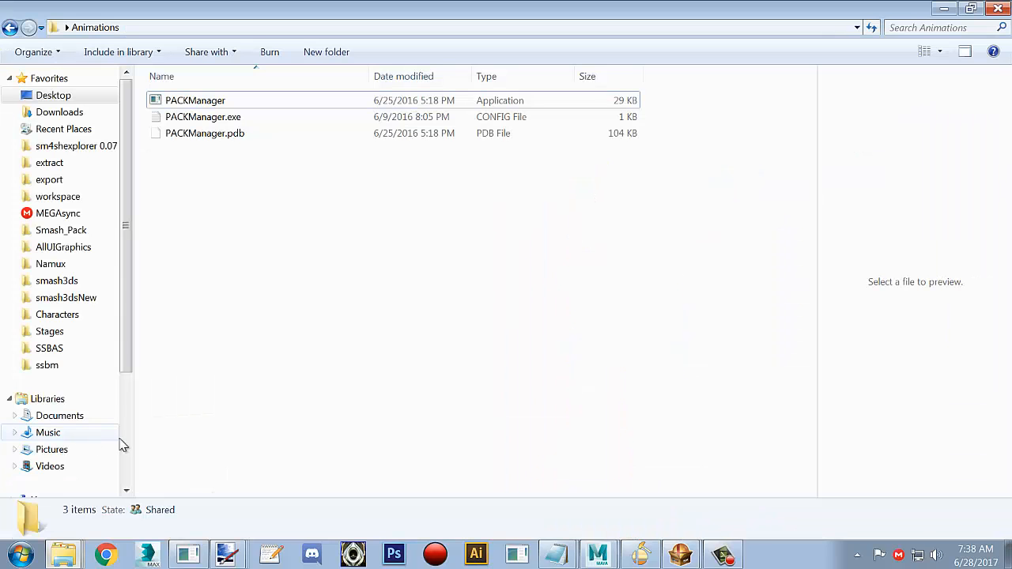
right_click(270, 255)
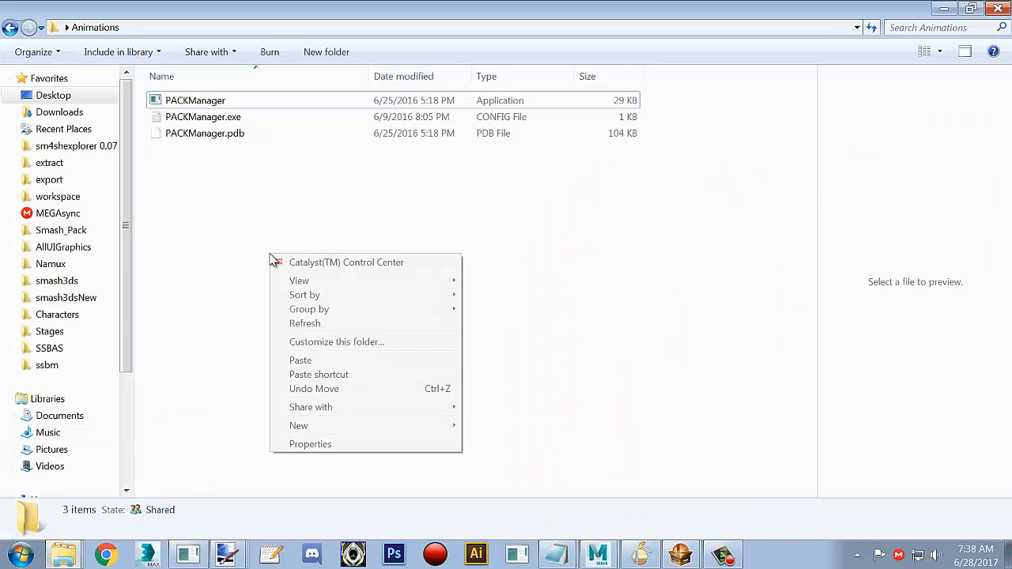
click(318, 363)
mouse_move(217, 102)
mouse_down()
mouse_move(221, 121)
mouse_move(225, 100)
mouse_up()
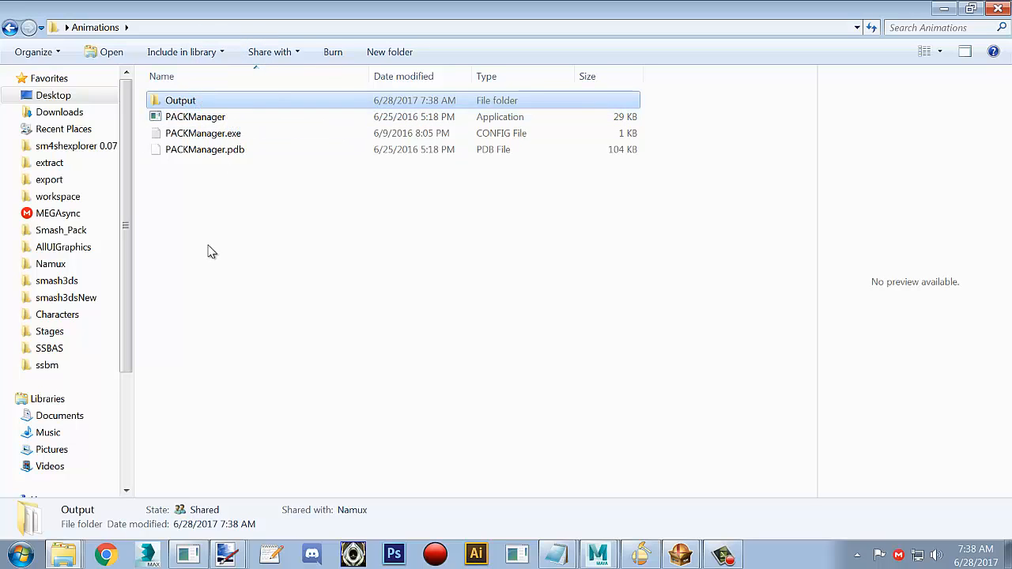
click(207, 249)
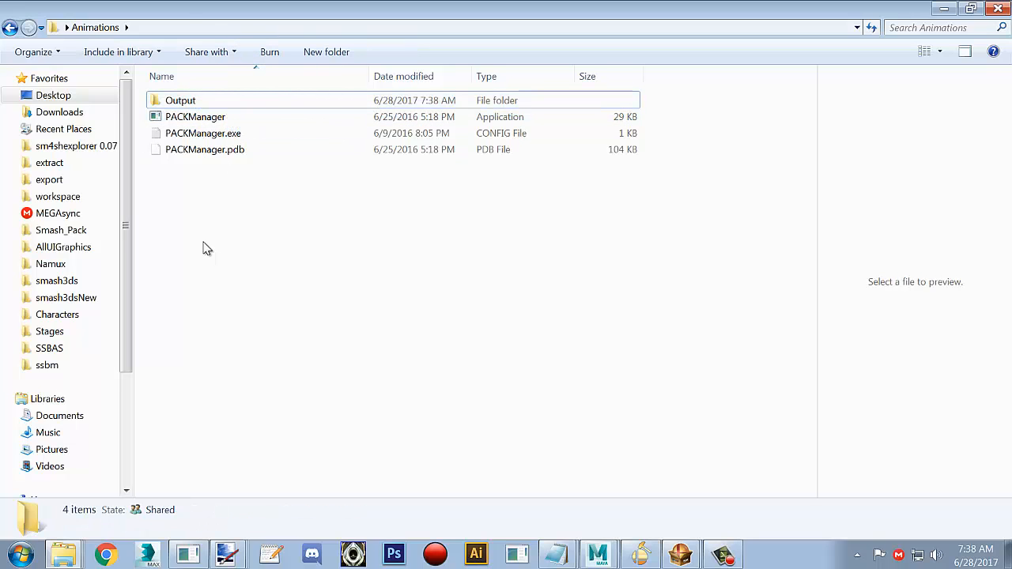
Open a command window in the Animations folder and run "packmanager -r output" to repack the Output folder.
right_click(204, 248)
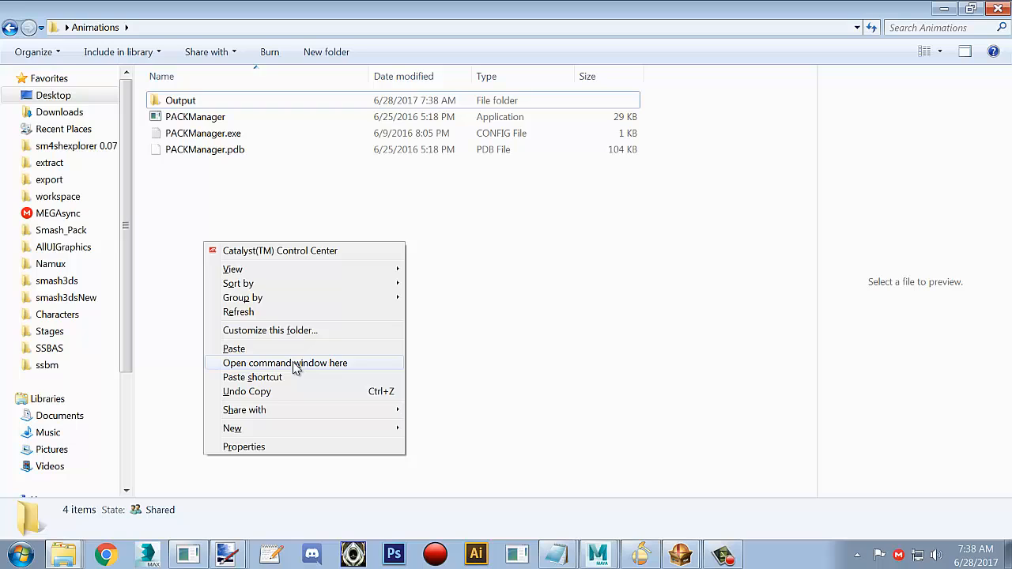
click(295, 365)
drag(335, 33, 661, 67)
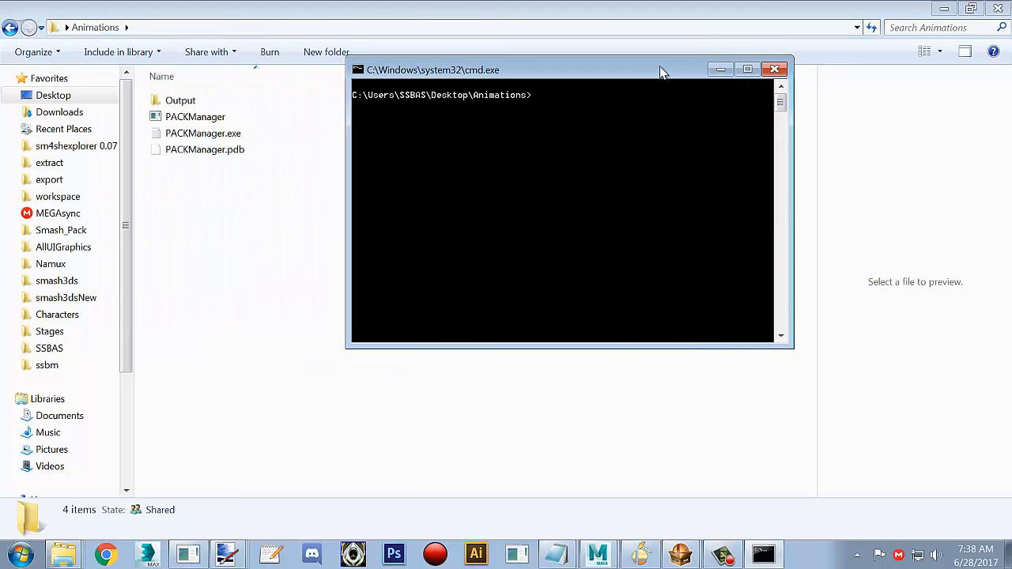
text(packmanager)
text(-r output)
key(Return)
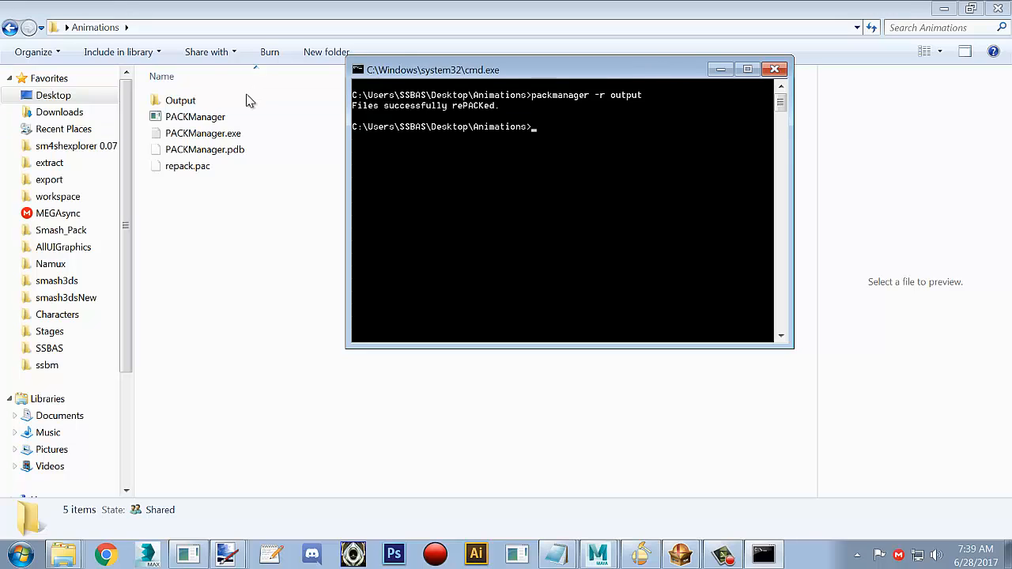
Rename repack.pac in the Animations folder as main.pac.
click(182, 167)
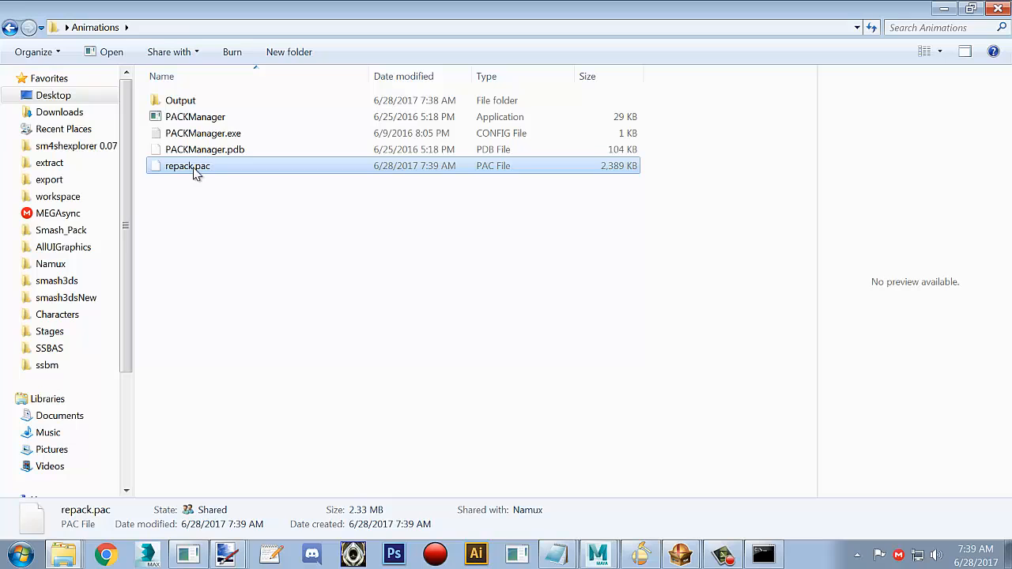
right_click(196, 174)
click(288, 469)
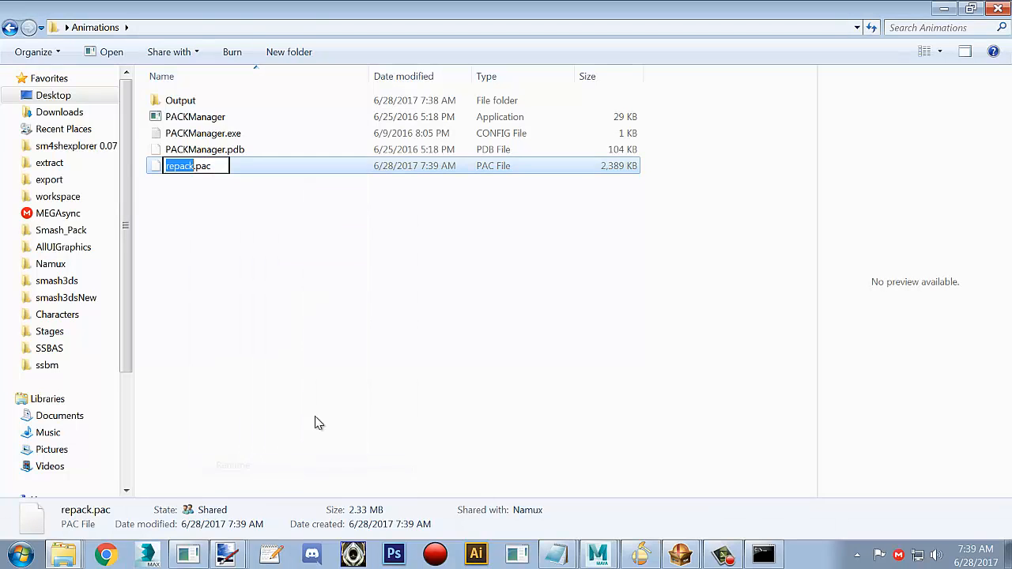
text(main)
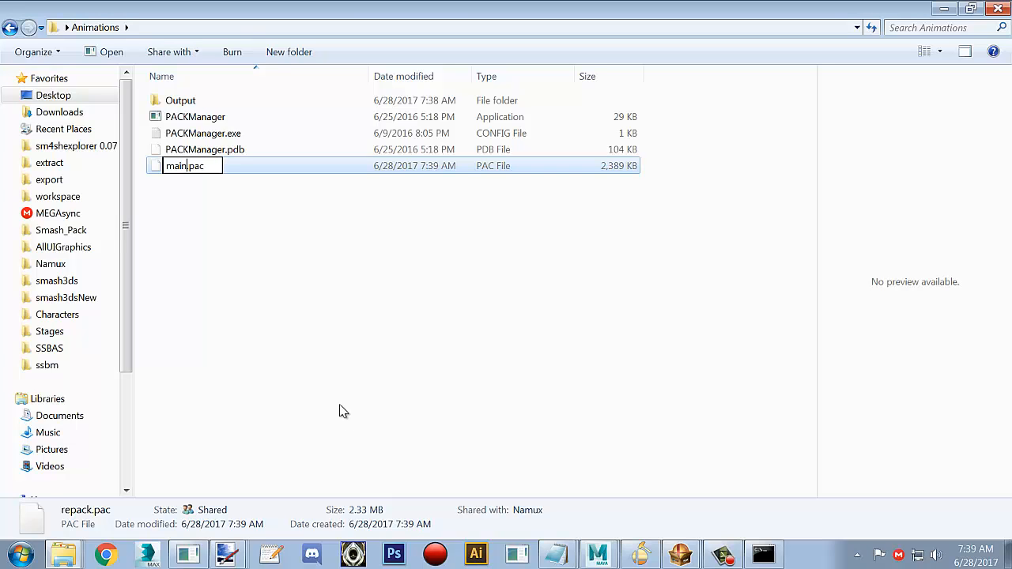
click(340, 409)
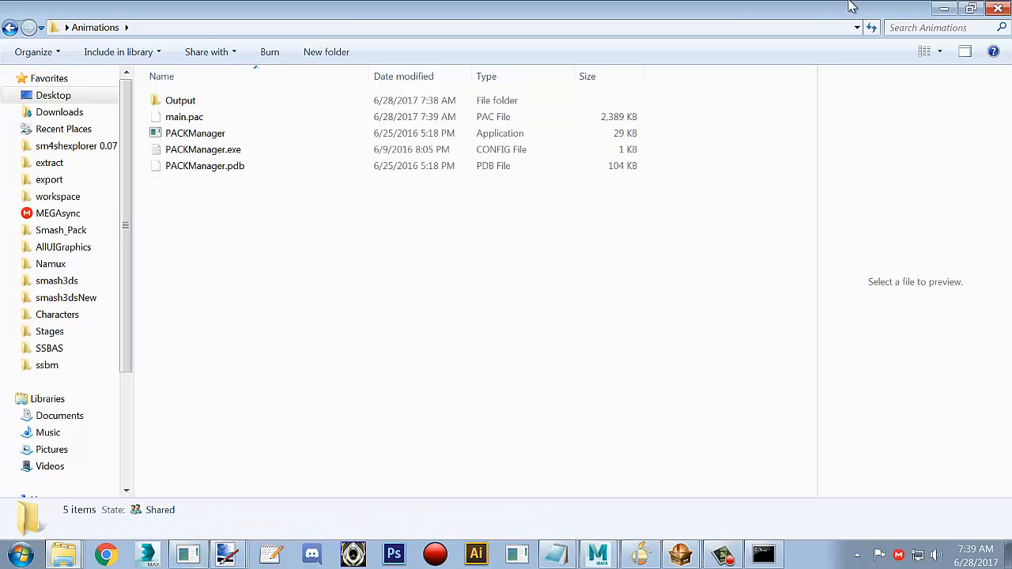
Switch to Sm4shExplorer and add main.pac from the Animations folder to fighter/lucario/motion/body as a mod file.
click(970, 9)
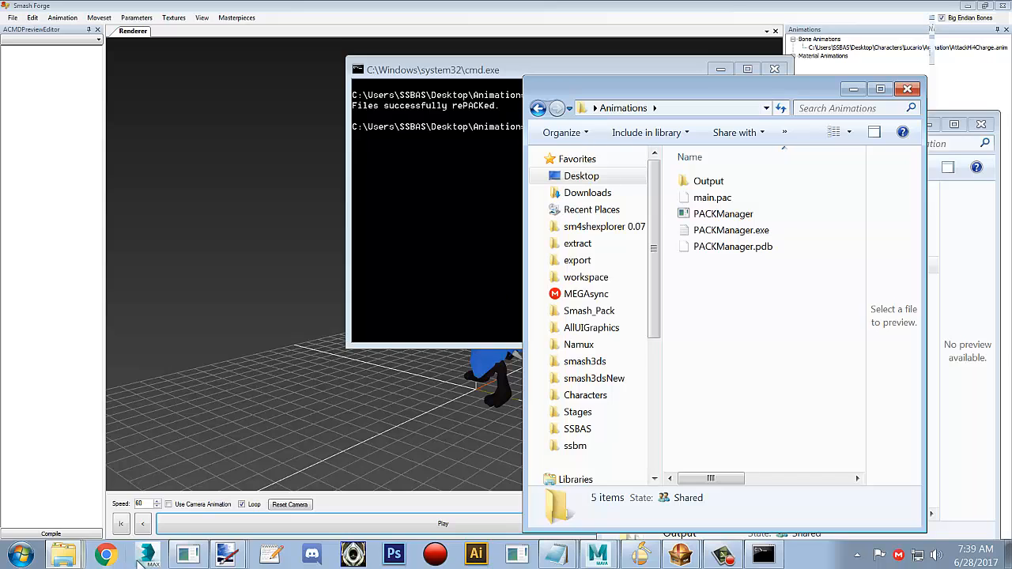
click(188, 554)
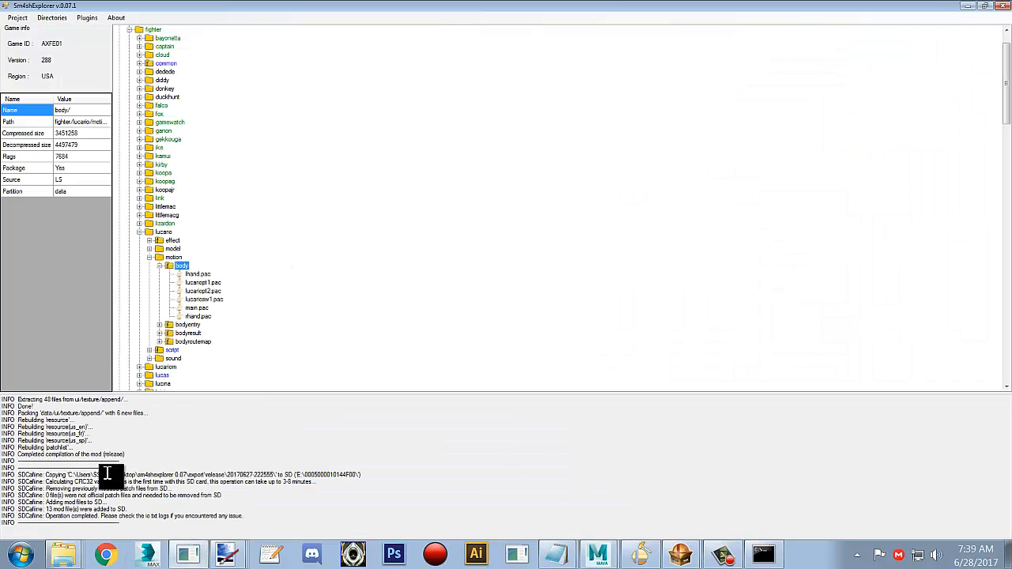
right_click(64, 553)
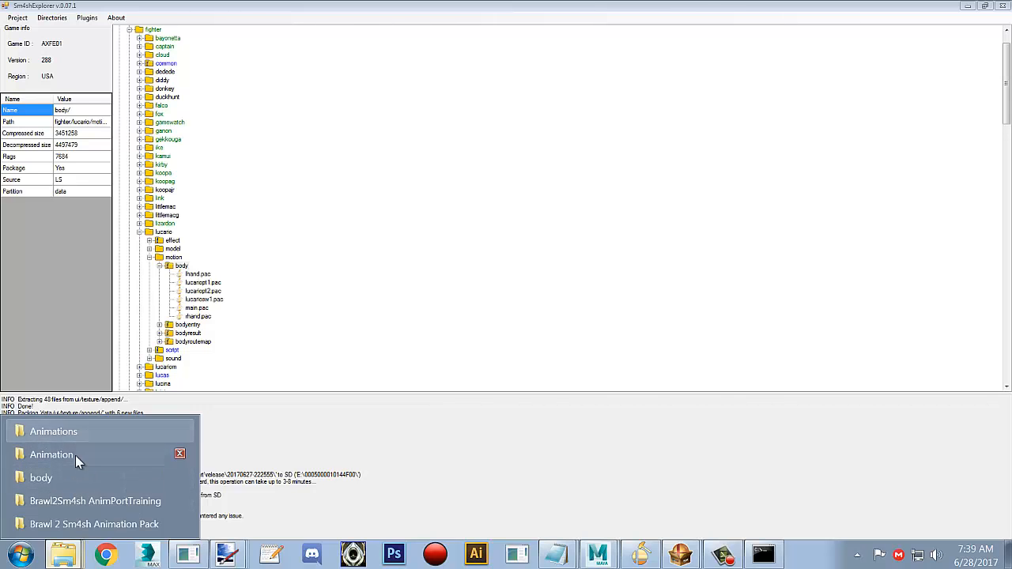
click(75, 456)
right_click(62, 553)
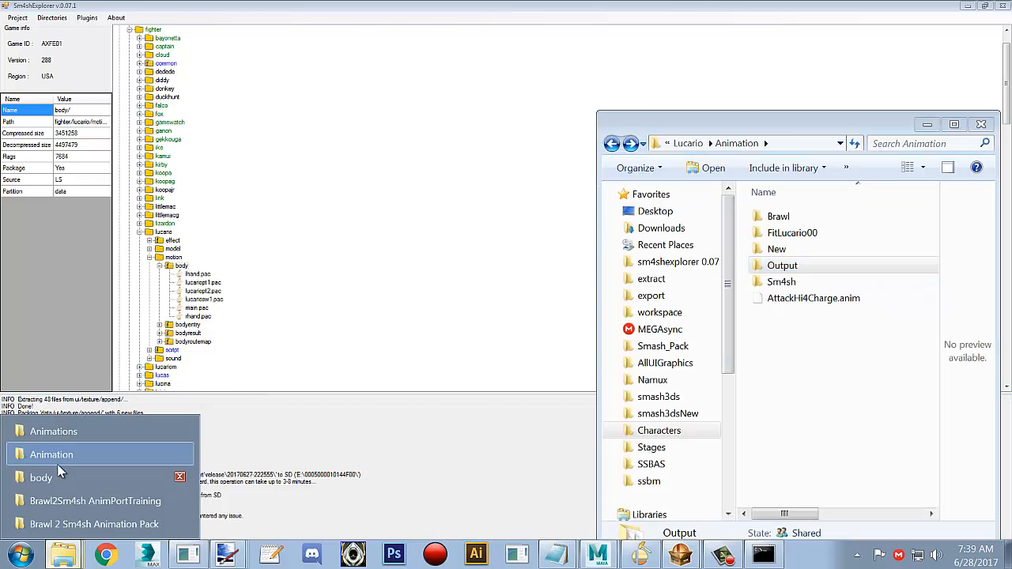
click(39, 427)
click(712, 198)
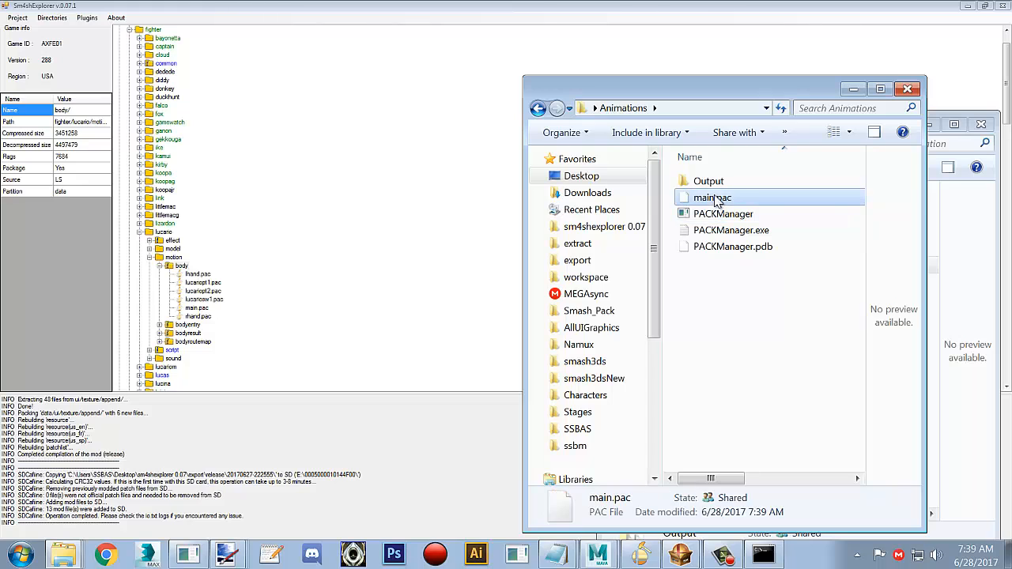
mouse_move(712, 198)
mouse_down()
mouse_move(287, 271)
mouse_move(201, 273)
mouse_up()
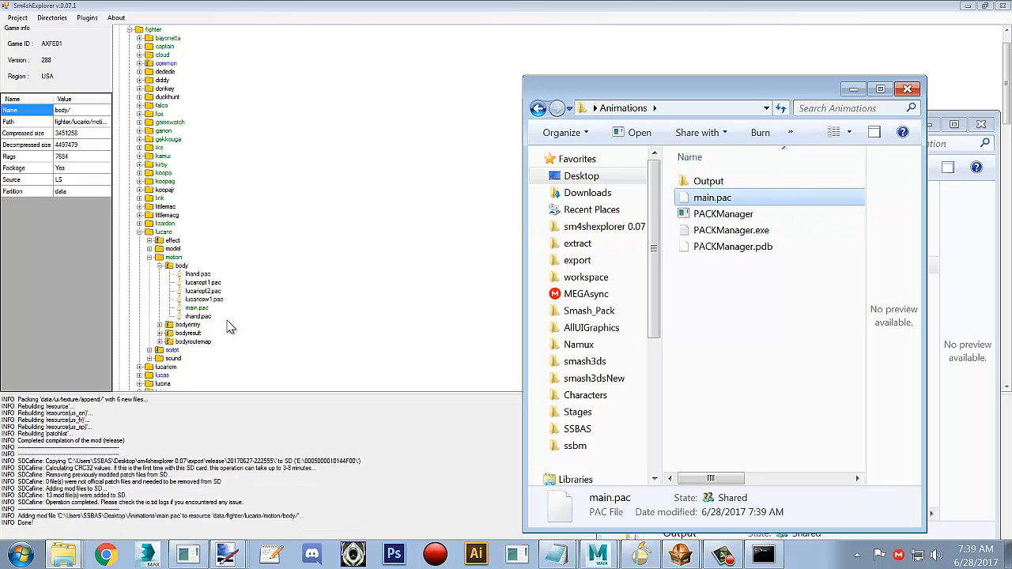